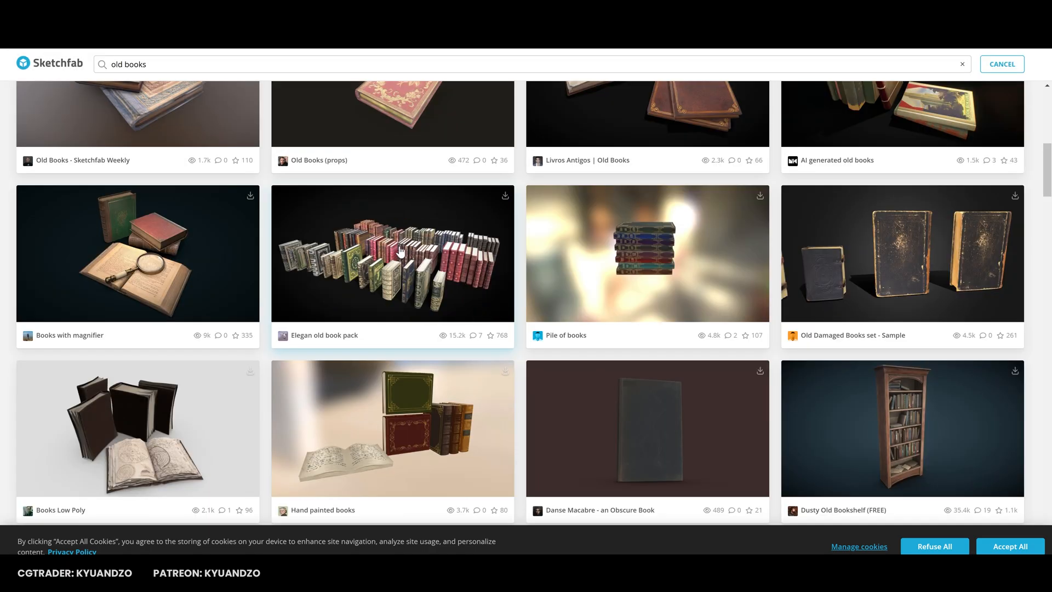
# Open the "Elegan old book pack" model from the results and start its download
pyautogui.click(399, 252)
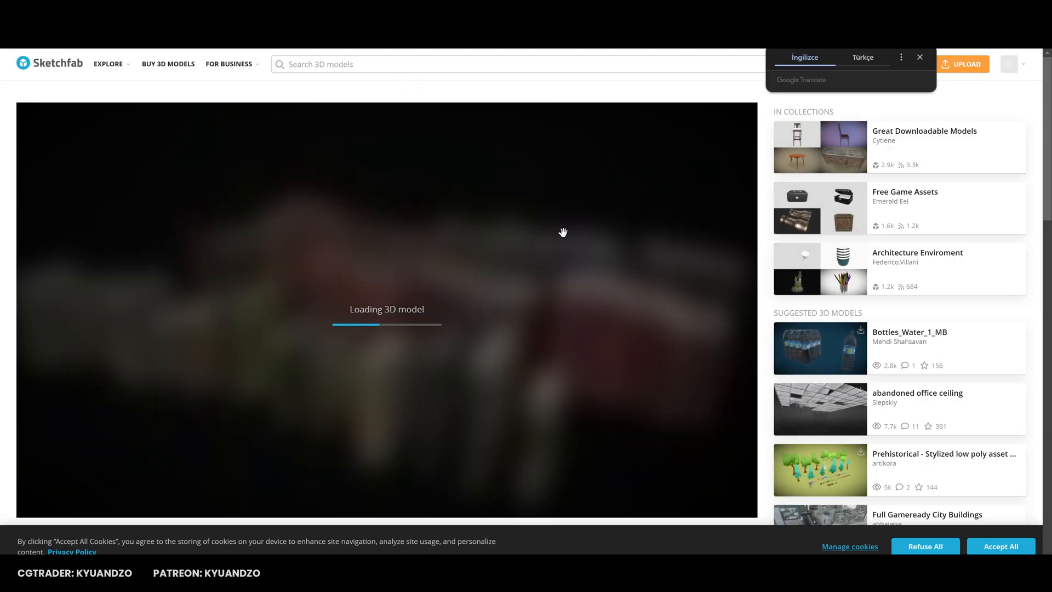
pyautogui.scroll(-4, 10, 319)
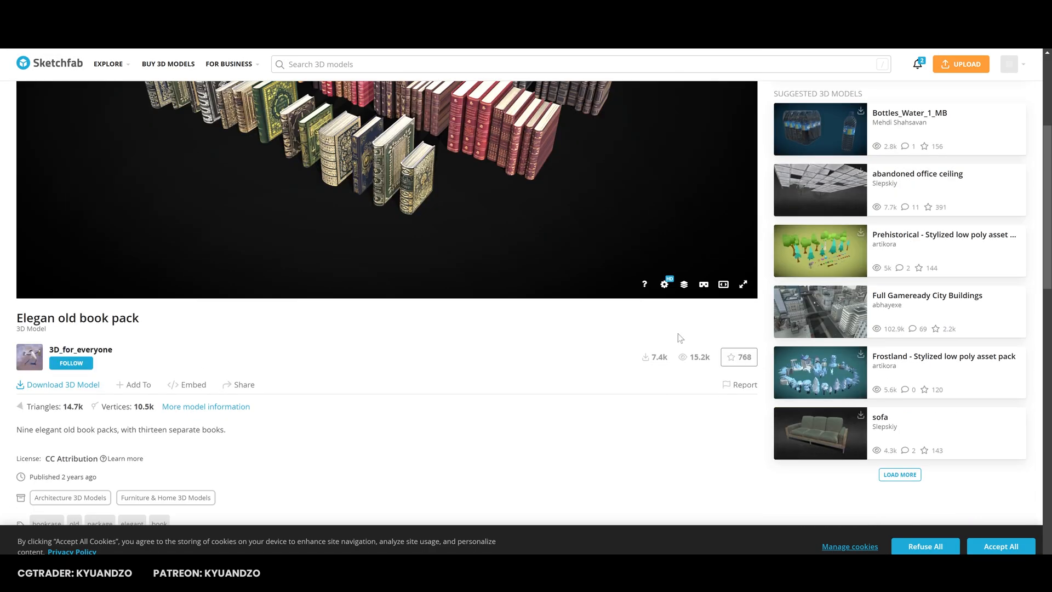
pyautogui.click(78, 386)
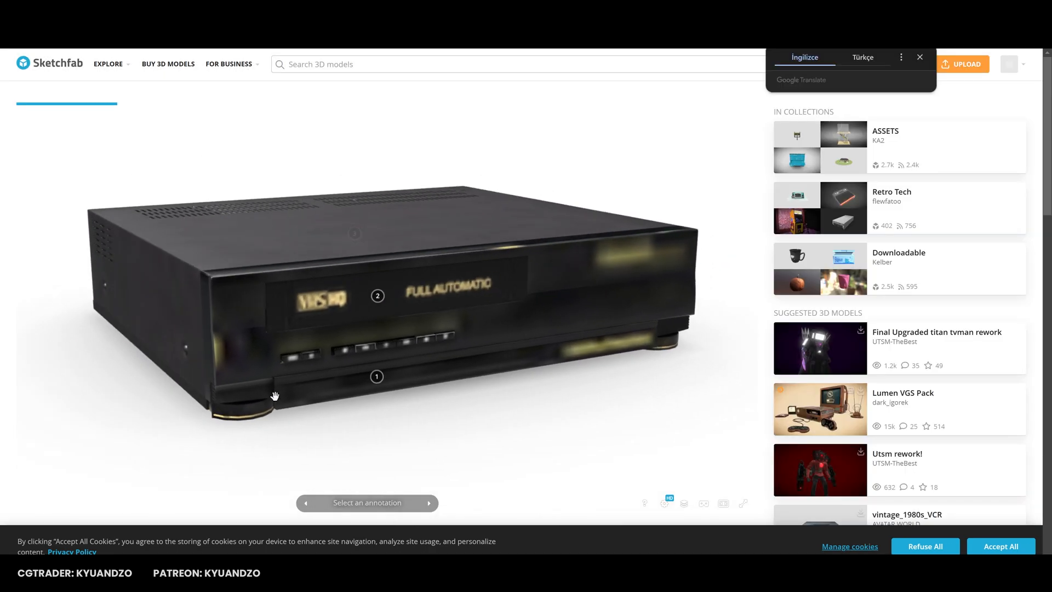
# Start the downloads of the "VCR (Hanseatic VCR 200)" and "vases" models from their model pages
pyautogui.scroll(-8, 17, 408)
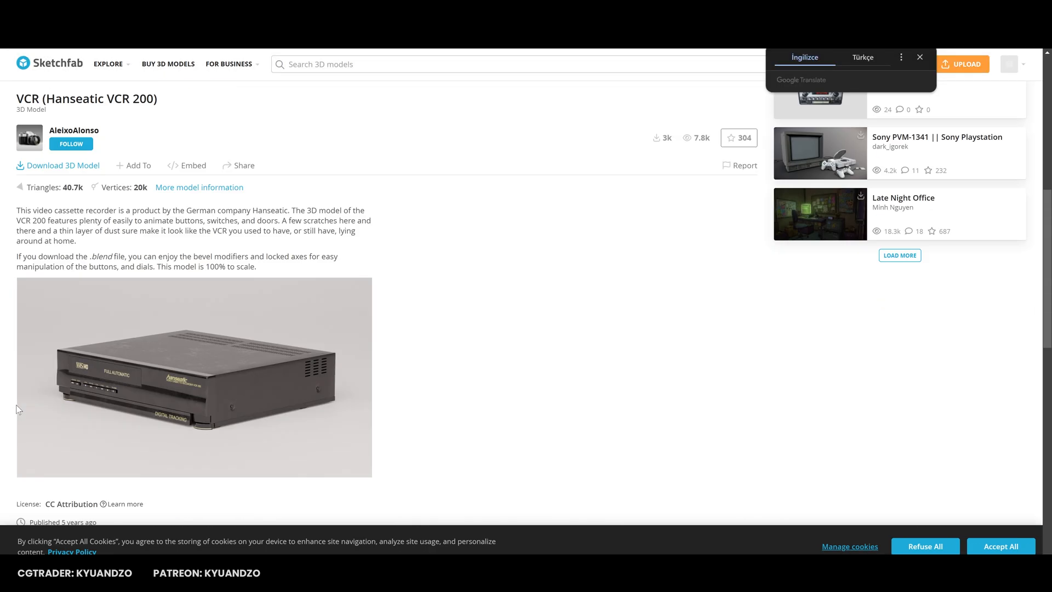
pyautogui.click(85, 165)
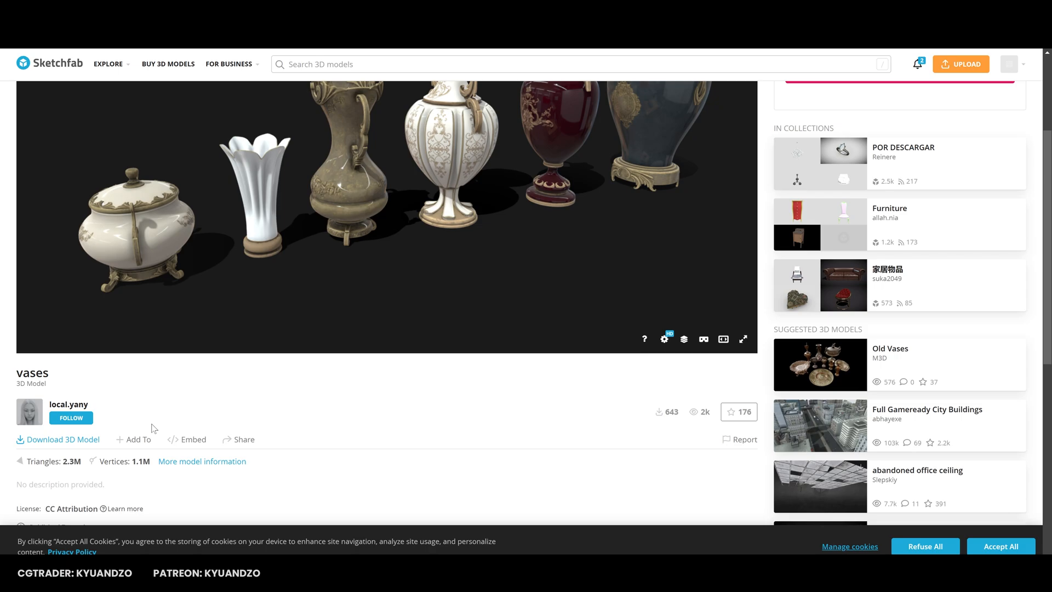
pyautogui.click(63, 442)
pyautogui.click(248, 362)
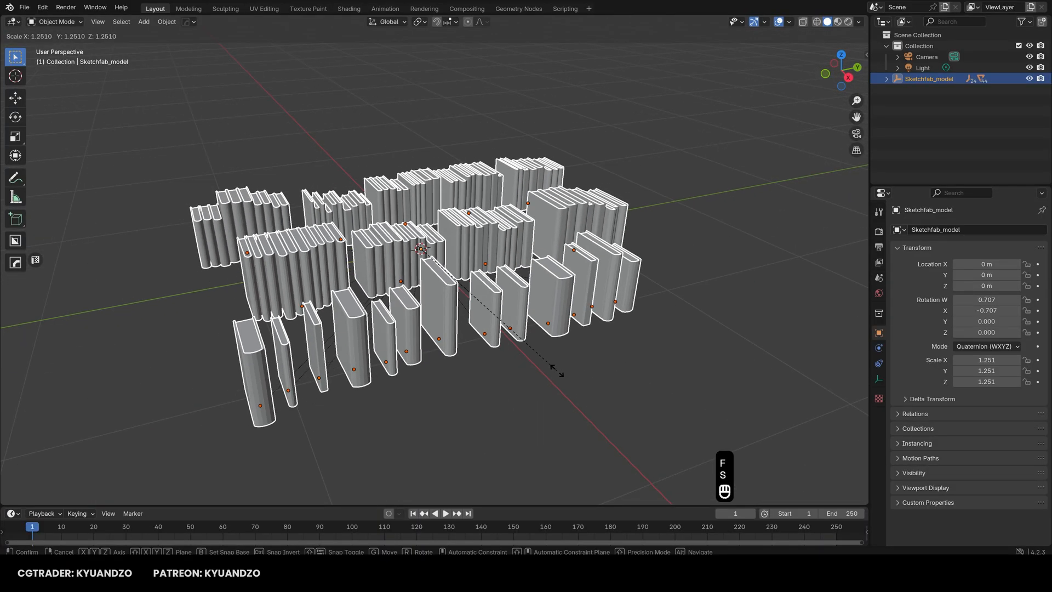
# Switch to Blender, import the downloaded models side by side, and join the VCR's parts into one object
pyautogui.scroll(-5, 564, 327)
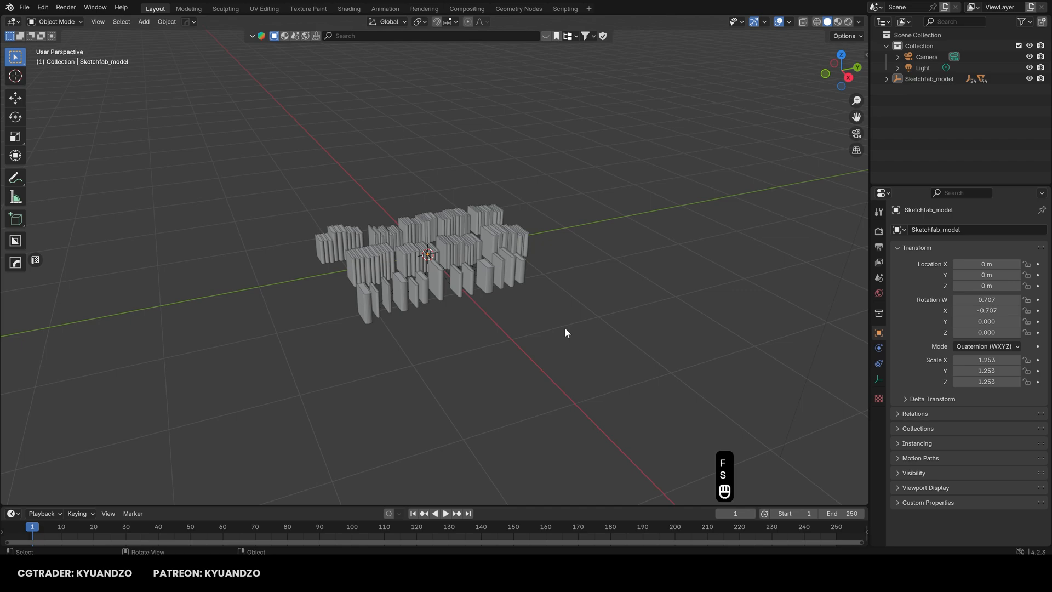
pyautogui.click(24, 7)
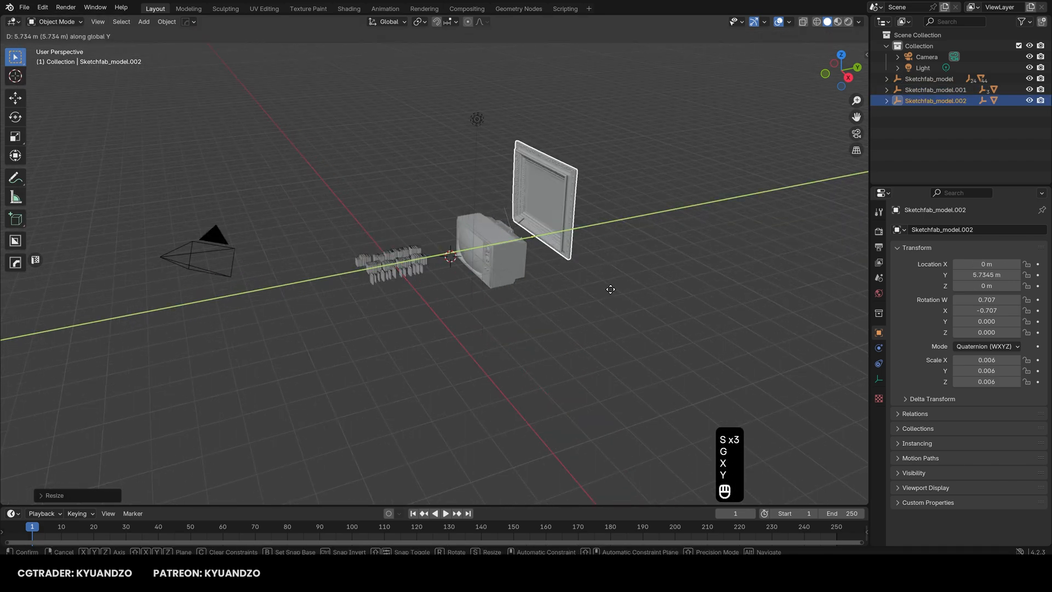
pyautogui.hotkey('ctrl', 'j')
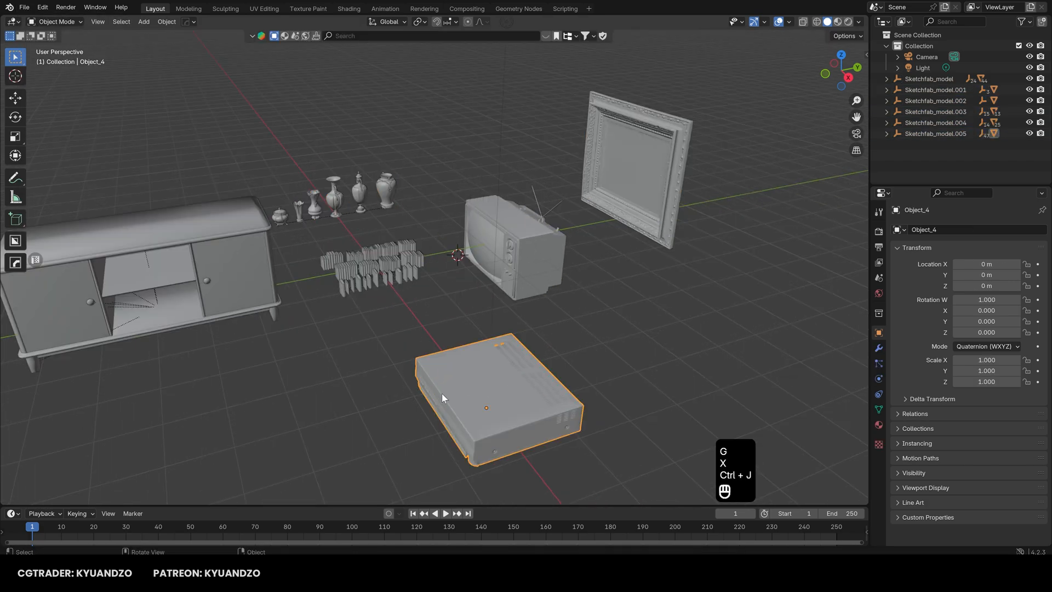
# Switch the viewport to rendered shading and view the imported models from a lower angle
pyautogui.moveTo(441, 393)
pyautogui.mouseDown(button='middle')
pyautogui.moveTo(497, 323)
pyautogui.moveTo(376, 252)
pyautogui.mouseUp(button='middle')
pyautogui.press('z')
pyautogui.scroll(-8, 376, 248)
pyautogui.press('g')
pyautogui.scroll(5, 377, 249)
# Add a cube scaled to about 12.5 and raise it along Z so it encloses the models as a room
pyautogui.hotkey('shift', 'a')
pyautogui.hotkey('shift', 'a')
pyautogui.keyDown('shift'); pyautogui.rightClick(319, 251); pyautogui.keyUp('shift')
pyautogui.hotkey('shift', 'a')
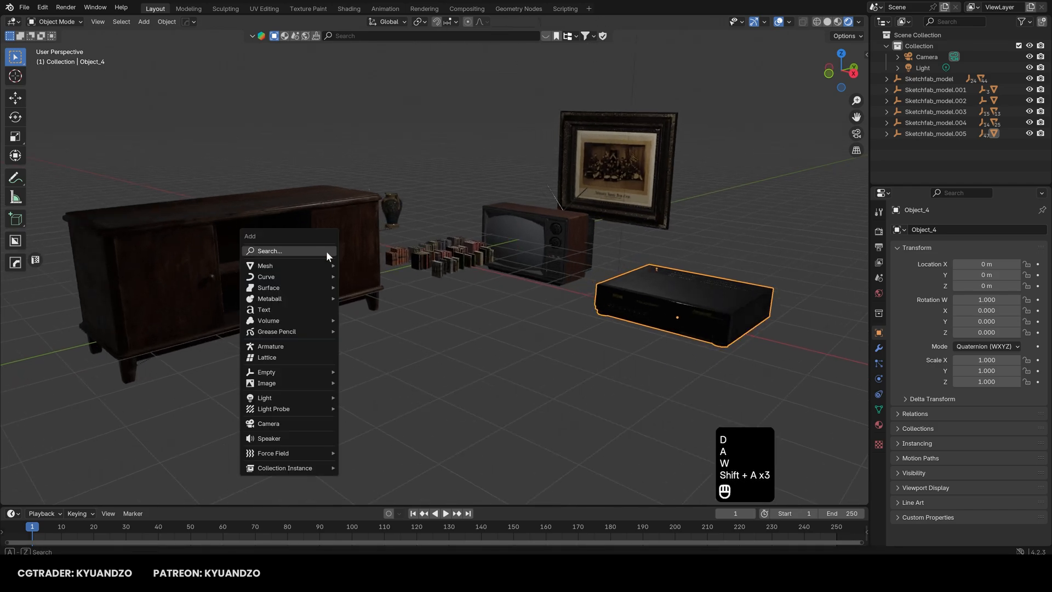
pyautogui.click(383, 276)
pyautogui.press('s')
pyautogui.click(523, 314)
pyautogui.press('g')
pyautogui.press('z')
pyautogui.click(517, 509)
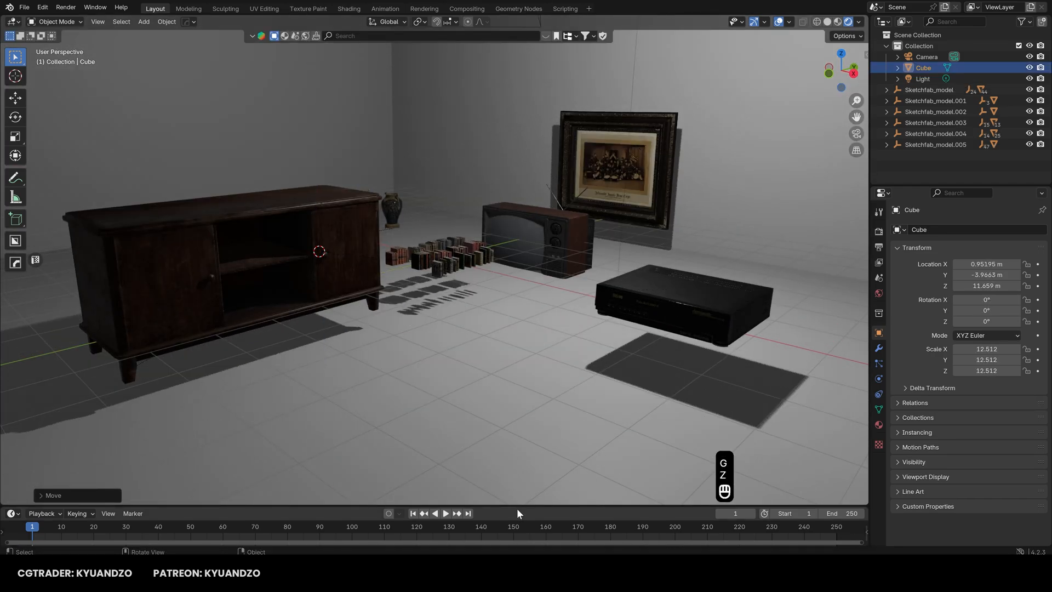
# Select all parts of the wooden cabinet and join them into one object
pyautogui.moveTo(282, 213); pyautogui.dragTo(447, 308, button='right')
pyautogui.press('d')
pyautogui.press('a')
pyautogui.press('w')
pyautogui.moveTo(448, 309); pyautogui.dragTo(225, 179)
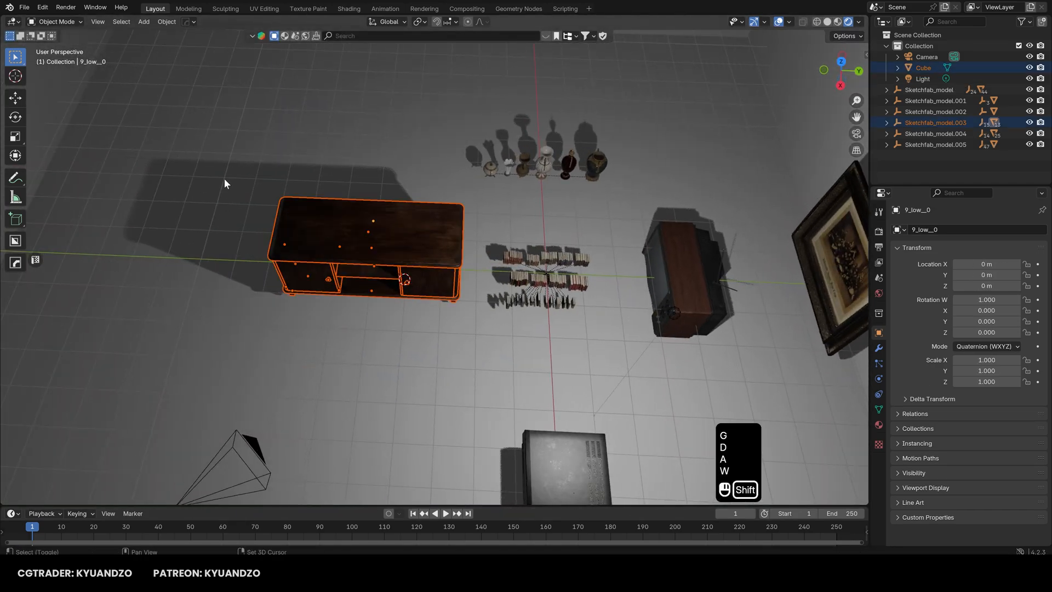
pyautogui.press('g')
pyautogui.press('g')
pyautogui.hotkey('ctrl', 'j')
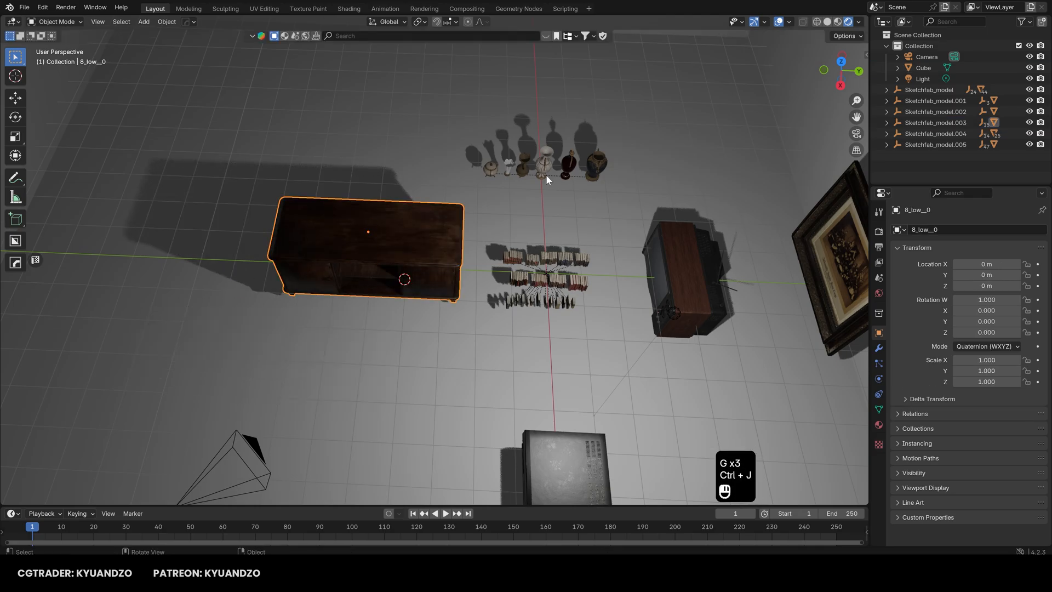
# Select all the vases and move them along the X axis, away from the books
pyautogui.press('f')
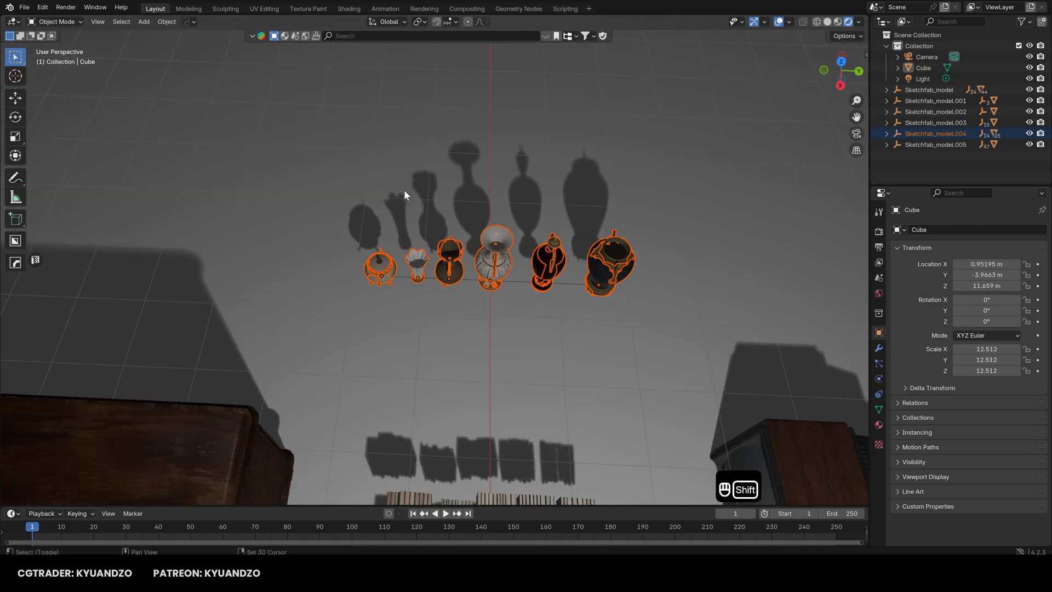
pyautogui.press('g')
pyautogui.press('x')
pyautogui.click(416, 71)
pyautogui.scroll(-5, 423, 256)
pyautogui.click(429, 350)
pyautogui.press('f')
pyautogui.scroll(-14, 460, 288)
pyautogui.moveTo(461, 288); pyautogui.dragTo(624, 353, button='middle')
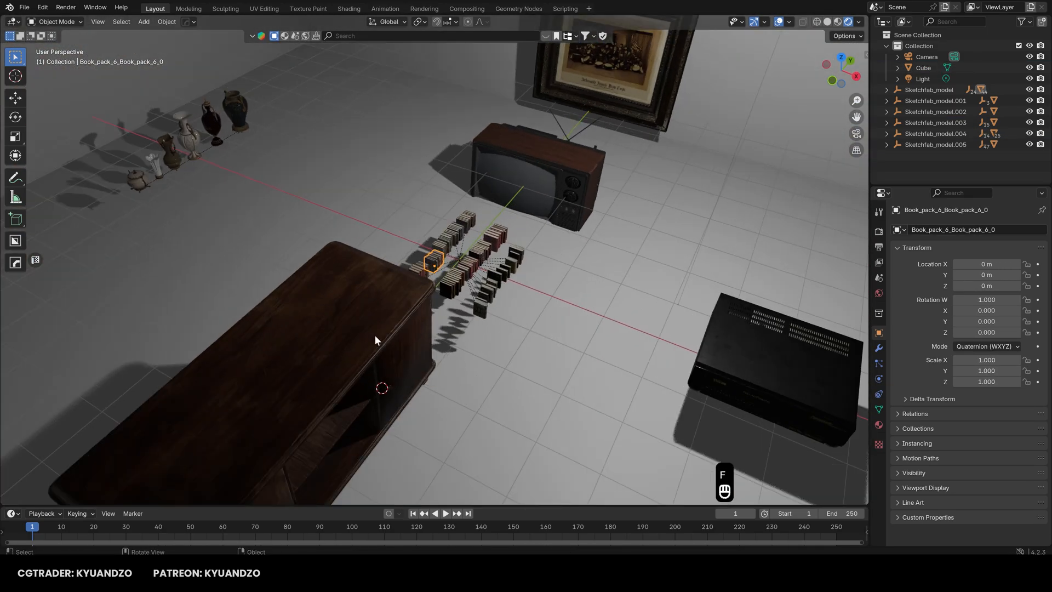
# Select the room cube and enlarge it to a scale of about 14.16
pyautogui.click(375, 339)
pyautogui.click(337, 261)
pyautogui.moveTo(375, 339); pyautogui.dragTo(306, 165, button='right')
pyautogui.press('d')
pyautogui.press('w')
pyautogui.press('a')
pyautogui.press('s')
pyautogui.click(190, 359)
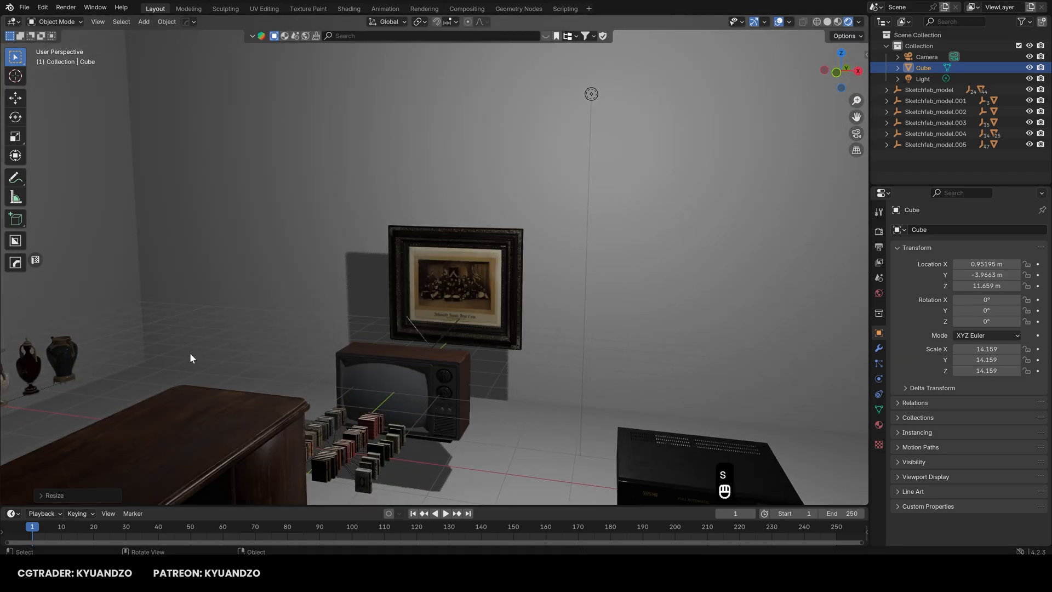
# Rotate the cabinet about the Z axis to face the room and move it along X in front of the back wall
pyautogui.click(218, 425)
pyautogui.press('r')
pyautogui.press('z')
pyautogui.press('g')
pyautogui.press('x')
pyautogui.click(590, 322)
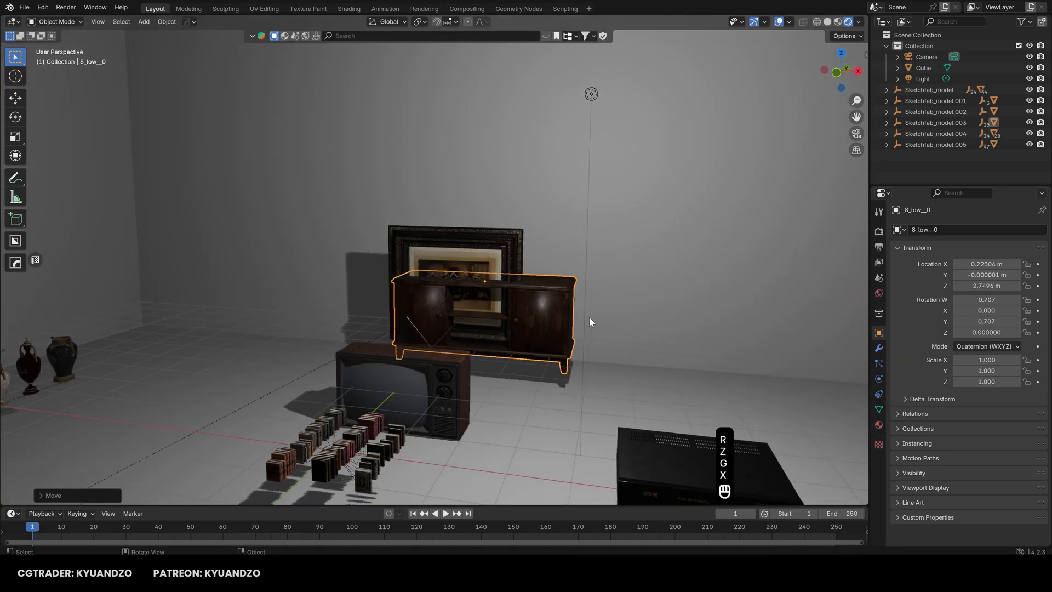
# Change the snap target, place the television on the cabinet, and position the framed picture beside it
pyautogui.click(455, 22)
pyautogui.click(449, 135)
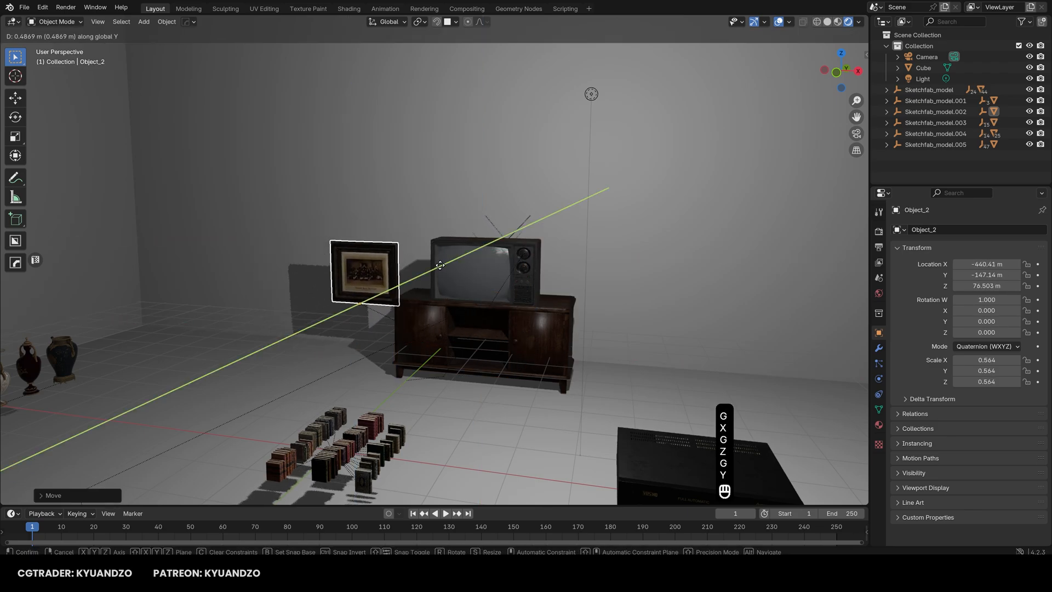
# Clear the parents of all objects while keeping their transformations, and delete stray objects near the cabinet
pyautogui.press('a')
pyautogui.click(166, 21)
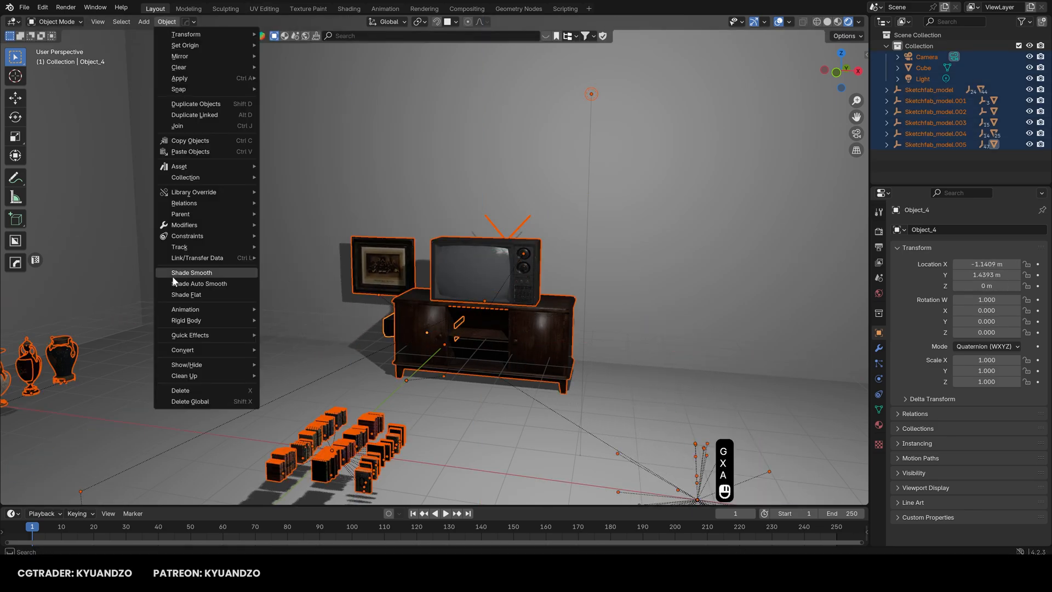
pyautogui.moveTo(219, 214)
pyautogui.click(309, 412)
pyautogui.click(388, 291)
pyautogui.click(389, 297)
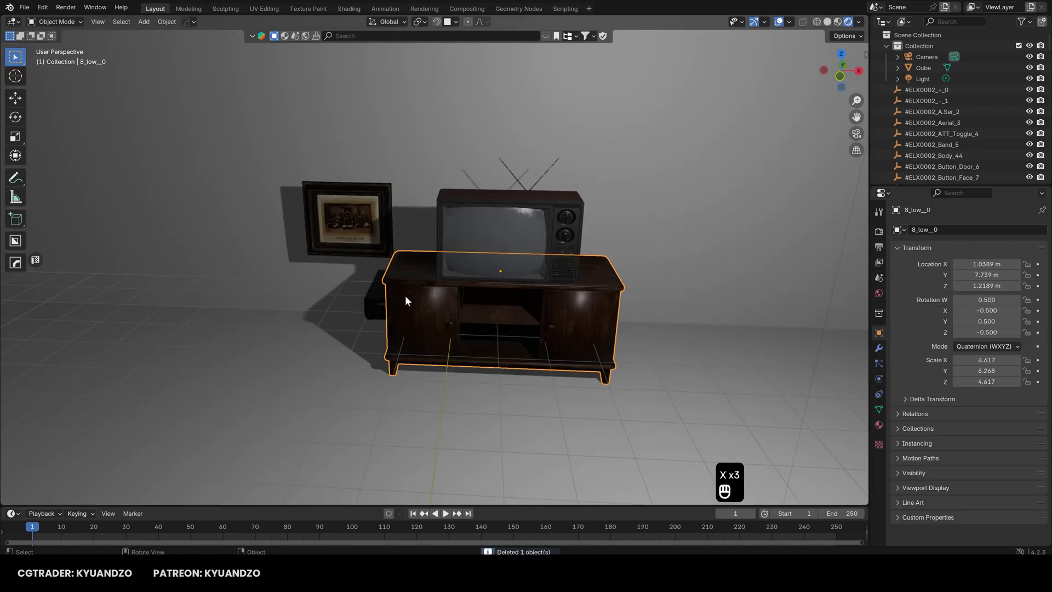
# Mirror the cabinet and shift its mesh along X in Edit Mode to make it a wider, symmetrical TV stand
pyautogui.press('q')
pyautogui.click(382, 331)
pyautogui.click(423, 269)
pyautogui.press('Tab')
pyautogui.press('g')
pyautogui.press('x')
pyautogui.click(368, 320)
pyautogui.press('Tab')
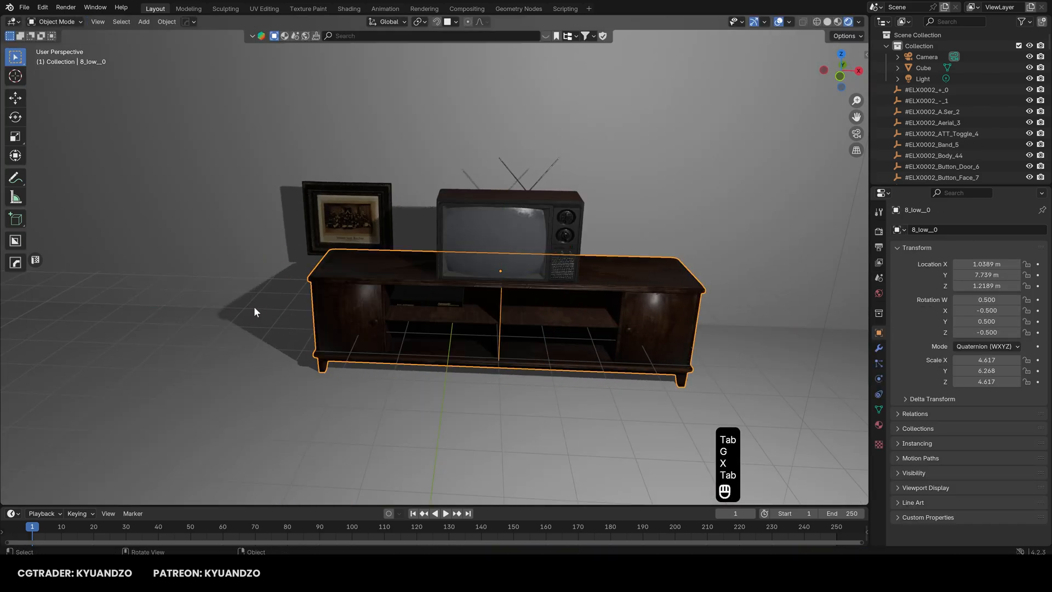
pyautogui.scroll(1, 254, 307)
pyautogui.moveTo(278, 338); pyautogui.dragTo(333, 339, button='middle')
pyautogui.press('d')
pyautogui.press('d')
pyautogui.press('w')
pyautogui.click(241, 315)
pyautogui.moveTo(241, 315); pyautogui.dragTo(278, 314, button='middle')
pyautogui.scroll(-6, 339, 339)
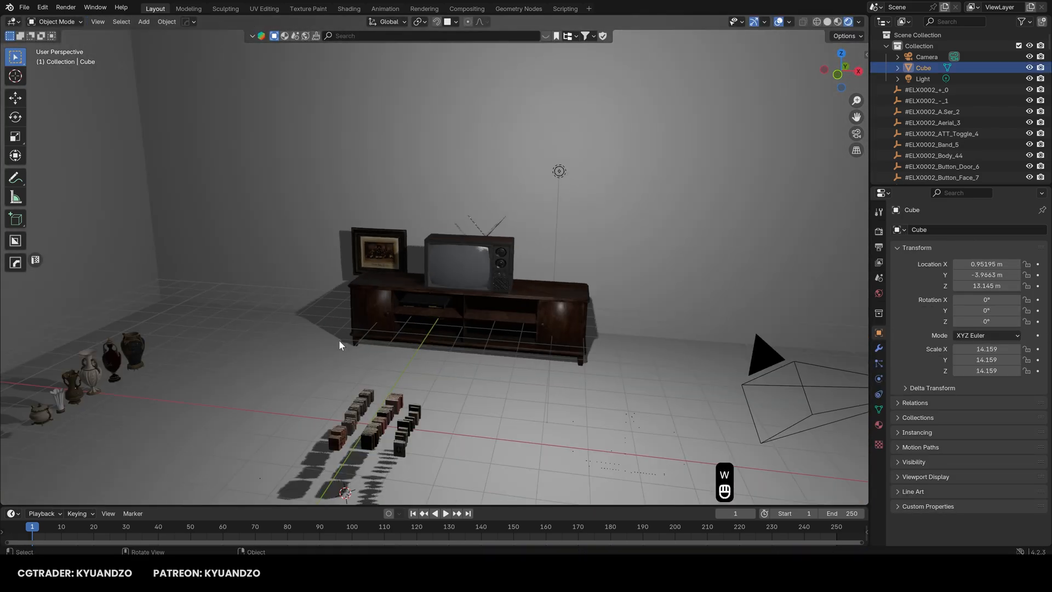
# Move the VCR onto the cabinet top beside the television and scale it to about 4.125
pyautogui.scroll(6, 341, 336)
pyautogui.click(350, 353)
pyautogui.press('g')
pyautogui.press('z')
pyautogui.press('g')
pyautogui.press('x')
pyautogui.press('g')
pyautogui.press('y')
pyautogui.click(410, 316)
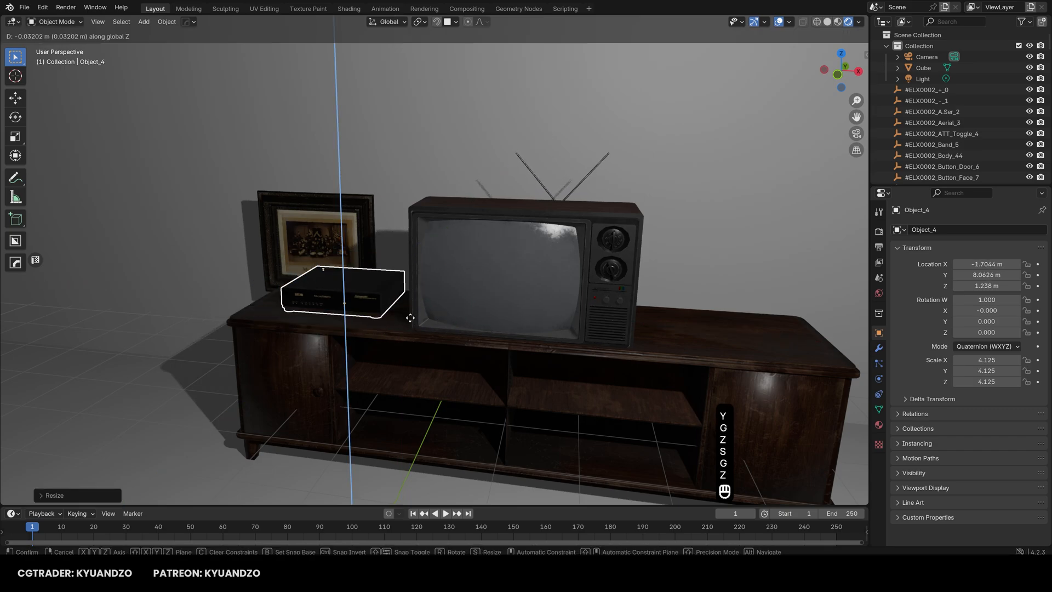
pyautogui.click(410, 317)
# Adjust the television and the VCR along the Z axis so that both rest on the cabinet top
pyautogui.click(509, 306)
pyautogui.press('g')
pyautogui.press('z')
pyautogui.click(531, 382)
pyautogui.click(361, 307)
pyautogui.press('g')
pyautogui.press('z')
pyautogui.click(356, 296)
# Shrink the framed picture and move it along Y and Z so it stands on top of the VCR
pyautogui.press('g')
pyautogui.press('z')
pyautogui.press('s')
pyautogui.click(382, 300)
pyautogui.press('g')
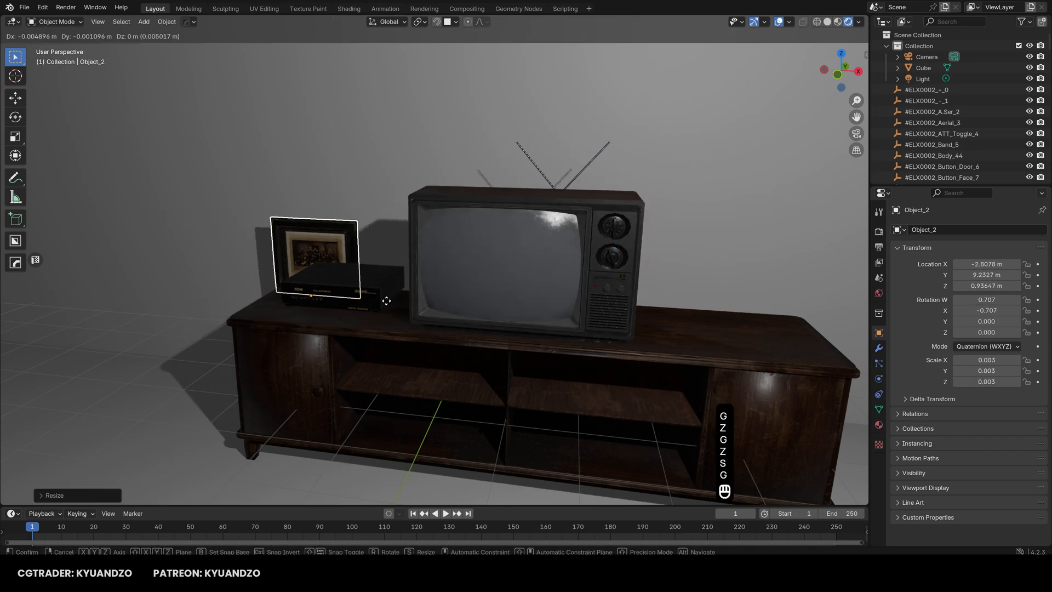
pyautogui.click(417, 298)
pyautogui.press('g')
pyautogui.press('y')
pyautogui.click(406, 350)
pyautogui.press('g')
pyautogui.press('y')
pyautogui.press('g')
pyautogui.press('z')
pyautogui.press('s')
pyautogui.click(378, 290)
# Rotate a pack of red books about Z and place it on the cabinet top on the television's free side
pyautogui.press('d')
pyautogui.press('d')
pyautogui.press('w')
pyautogui.press('d')
pyautogui.press('d')
pyautogui.press('d')
pyautogui.press('w')
pyautogui.moveTo(340, 267); pyautogui.dragTo(285, 330, button='right')
pyautogui.click(292, 275)
pyautogui.click(293, 277)
pyautogui.press('d')
pyautogui.press('w')
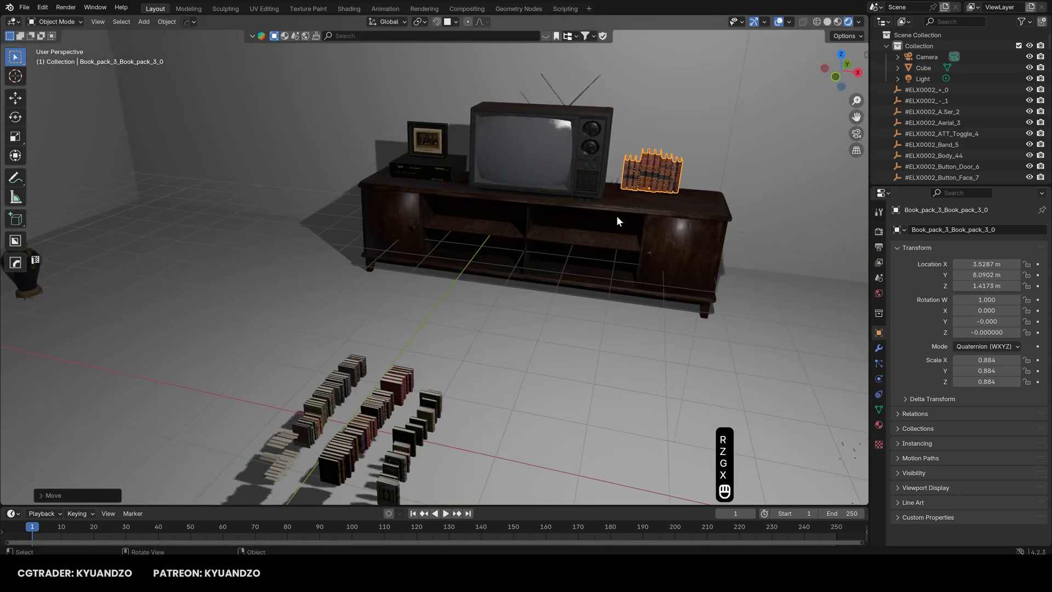
# Delete the scene's light and search the HDRI library for "sundown"
pyautogui.moveTo(630, 202); pyautogui.dragTo(474, 274, button='right')
pyautogui.click(474, 243)
pyautogui.press('d')
pyautogui.press('d')
pyautogui.press('s')
pyautogui.hotkey('shift', 'e')
pyautogui.press('x')
pyautogui.press('d')
pyautogui.press('w')
pyautogui.hotkey('shift', 'd')
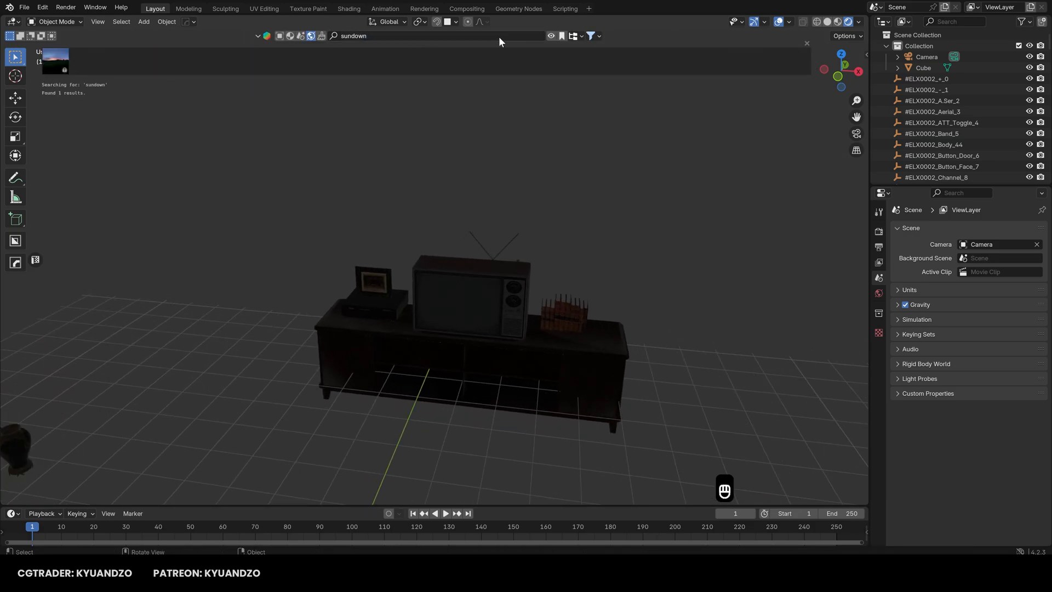
# Search the HDRI library for "sun" and apply a sunset HDRI to the scene as the world lighting
pyautogui.moveTo(530, 61); pyautogui.dragTo(478, 200)
pyautogui.press('s')
pyautogui.press('w')
pyautogui.moveTo(477, 196); pyautogui.dragTo(477, 195, button='right')
pyautogui.press('s')
pyautogui.press('w')
pyautogui.click(481, 310)
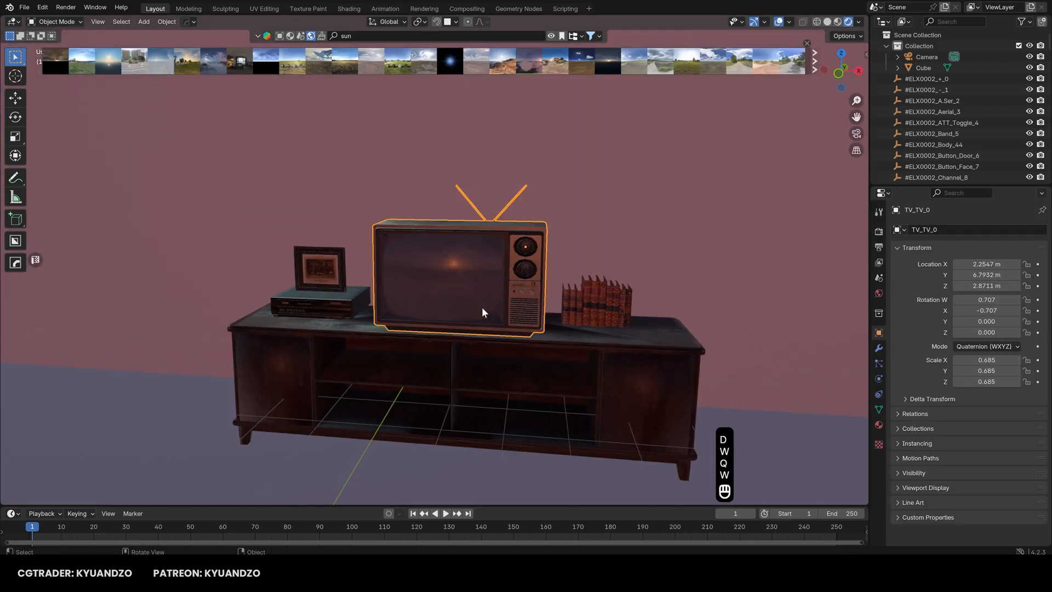
# Place the 3D cursor on the room's side wall and add a cube there
pyautogui.moveTo(481, 310); pyautogui.dragTo(482, 378, button='right')
pyautogui.press('d')
pyautogui.press('s')
pyautogui.press('d')
pyautogui.hotkey('shift', 's')
pyautogui.press('s')
pyautogui.click(456, 207)
pyautogui.hotkey('shift', 'a')
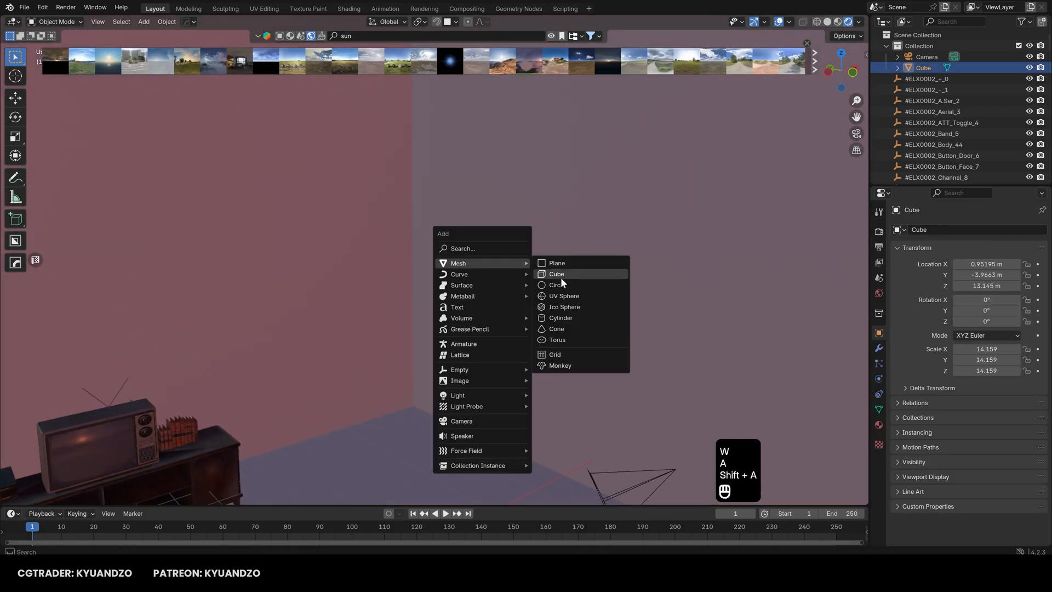
pyautogui.click(554, 272)
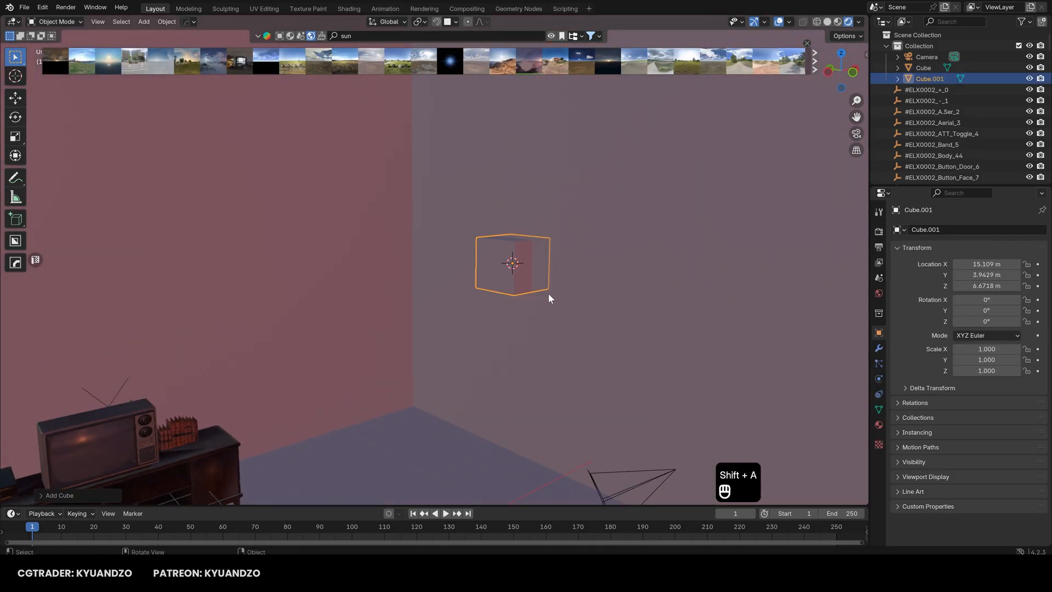
# Cut a window recess into the room's side wall with a Boolean difference, using the added cube as the cutter
pyautogui.keyDown('shift'); pyautogui.click(586, 337); pyautogui.keyUp('shift')
pyautogui.press('q')
pyautogui.press('d')
pyautogui.press('q')
pyautogui.moveTo(561, 338)
pyautogui.click(612, 422)
# Delete the faces closing off the back of the wall recess so that it becomes an open window
pyautogui.moveTo(550, 423); pyautogui.dragTo(465, 302, button='right')
pyautogui.press('d')
pyautogui.press('Tab')
pyautogui.press('3')
pyautogui.press('3')
pyautogui.click(393, 265)
pyautogui.hotkey('shift', '4')
pyautogui.hotkey('shift', '4')
pyautogui.click(386, 249)
pyautogui.keyDown('shift'); pyautogui.click(411, 250); pyautogui.keyUp('shift')
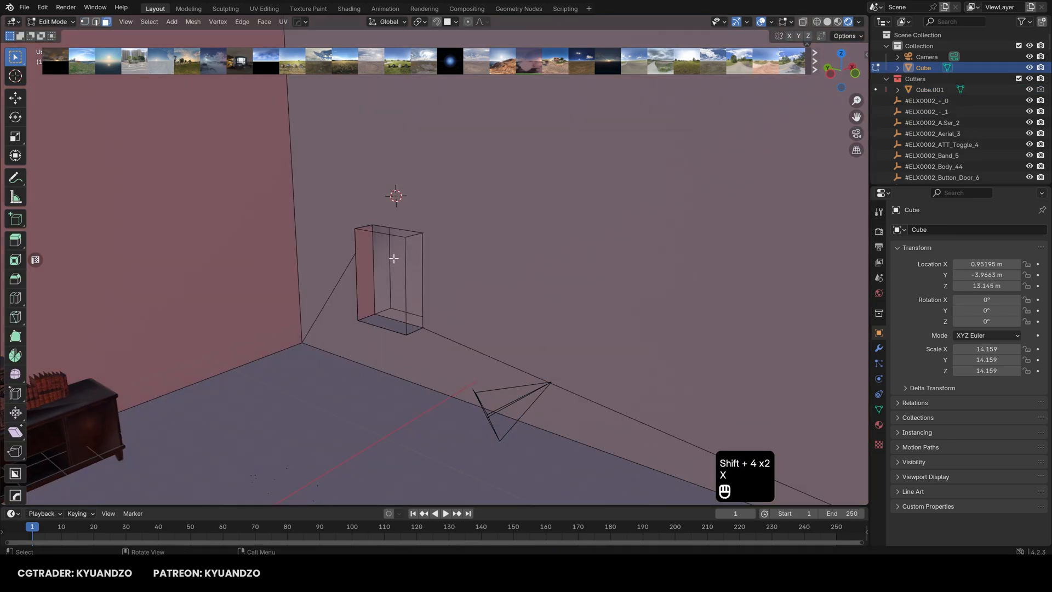
pyautogui.press('d')
pyautogui.press('a')
pyautogui.hotkey('shift', 'w')
pyautogui.moveTo(393, 259); pyautogui.dragTo(157, 108, button='right')
pyautogui.hotkey('shift', 'q')
pyautogui.press('d')
pyautogui.press('w')
pyautogui.press('q')
pyautogui.press('d')
pyautogui.press('q')
pyautogui.press('Tab')
# Apply the "River Sun" HDRI from the asset results as the scene's world lighting
pyautogui.press('d')
pyautogui.moveTo(189, 58); pyautogui.dragTo(336, 225)
pyautogui.click(336, 228)
pyautogui.moveTo(616, 204); pyautogui.dragTo(616, 196, button='right')
pyautogui.press('d')
pyautogui.press('d')
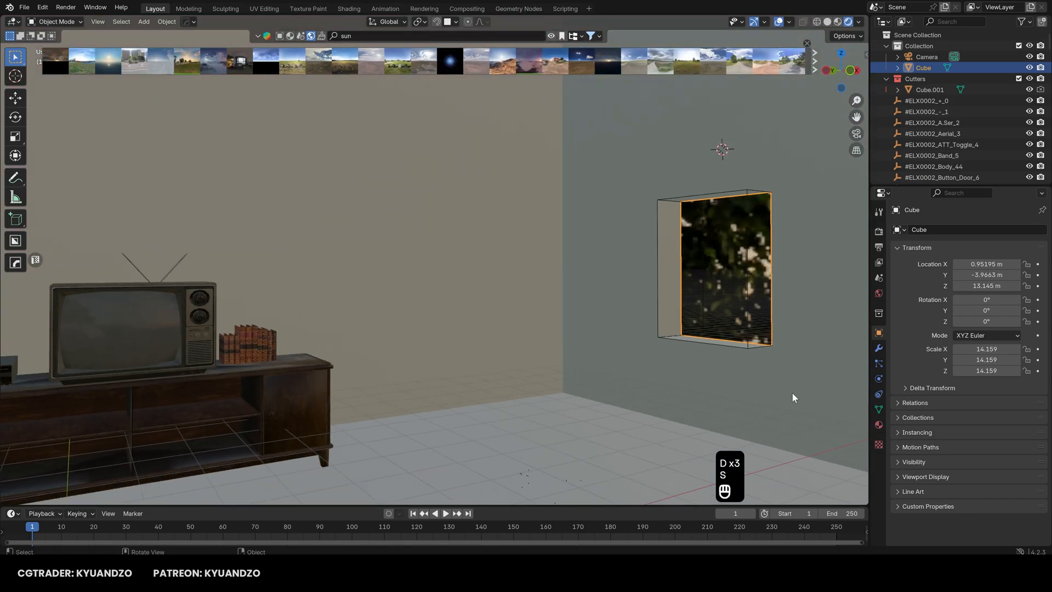
# Search the material library for "plaster" and apply the "Simple green plaster" material to the room
pyautogui.click(394, 35)
pyautogui.press('BackSpace')
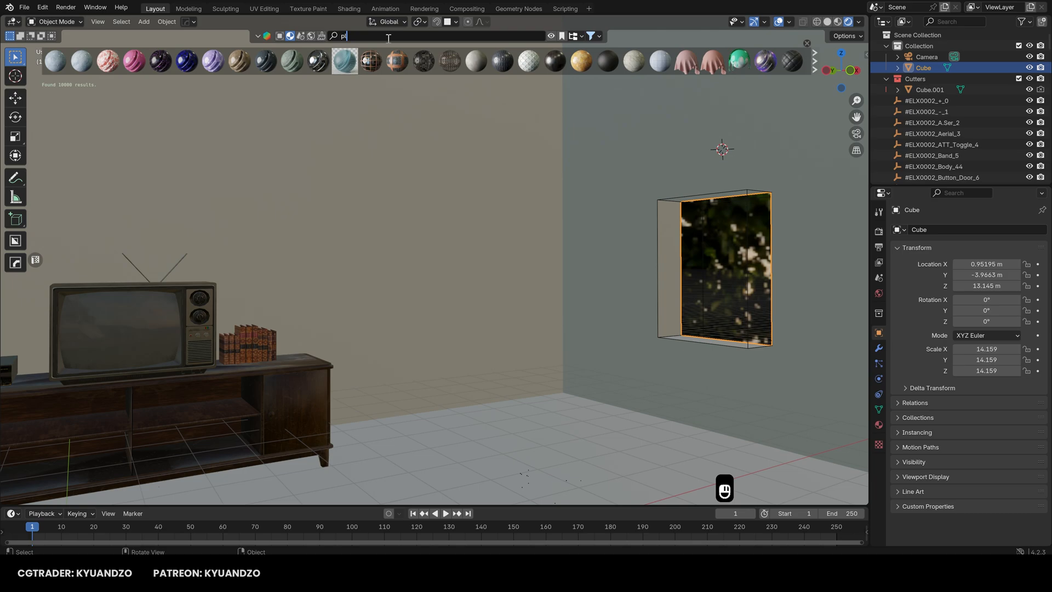
pyautogui.moveTo(239, 61); pyautogui.dragTo(306, 153)
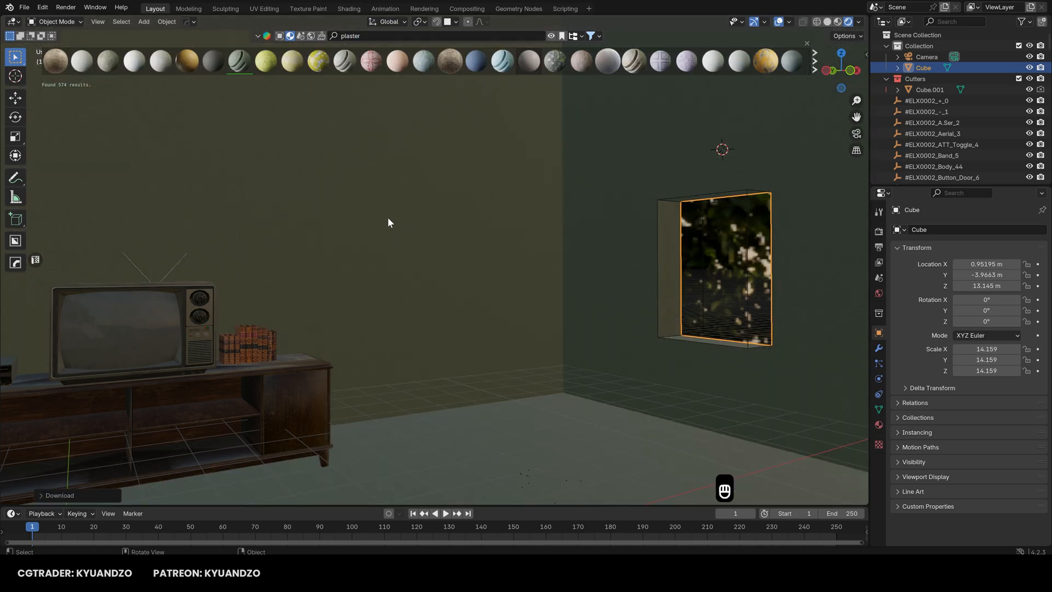
# Set the render engine to Cycles with GPU Compute as the device
pyautogui.moveTo(386, 217); pyautogui.dragTo(263, 224, button='right')
pyautogui.press('d')
pyautogui.press('w')
pyautogui.press('d')
pyautogui.press('d')
pyautogui.moveTo(435, 259); pyautogui.dragTo(211, 140, button='right')
pyautogui.press('q')
pyautogui.press('s')
pyautogui.press('e')
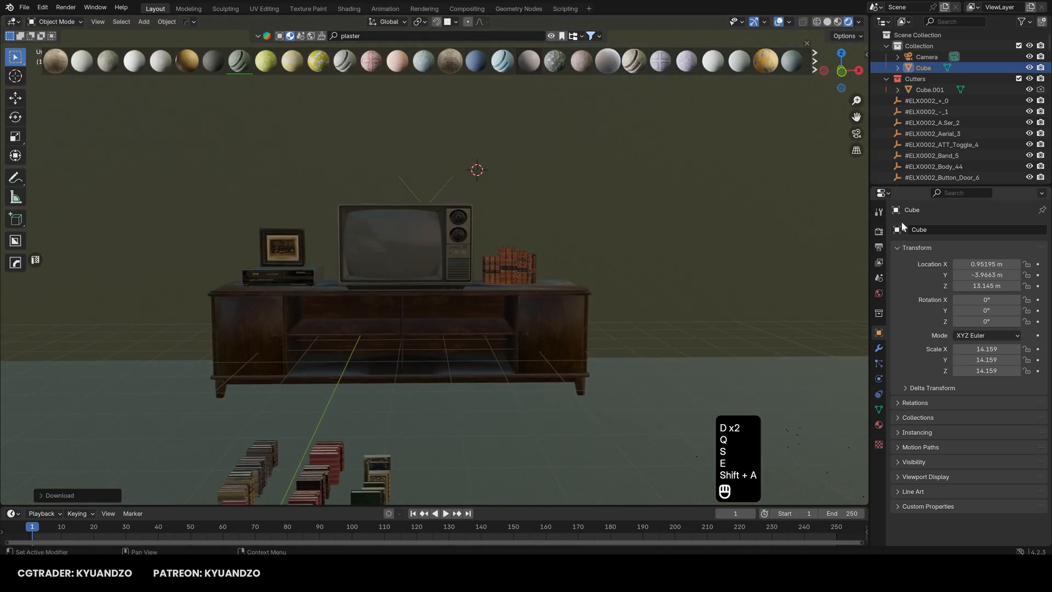
pyautogui.click(1003, 265)
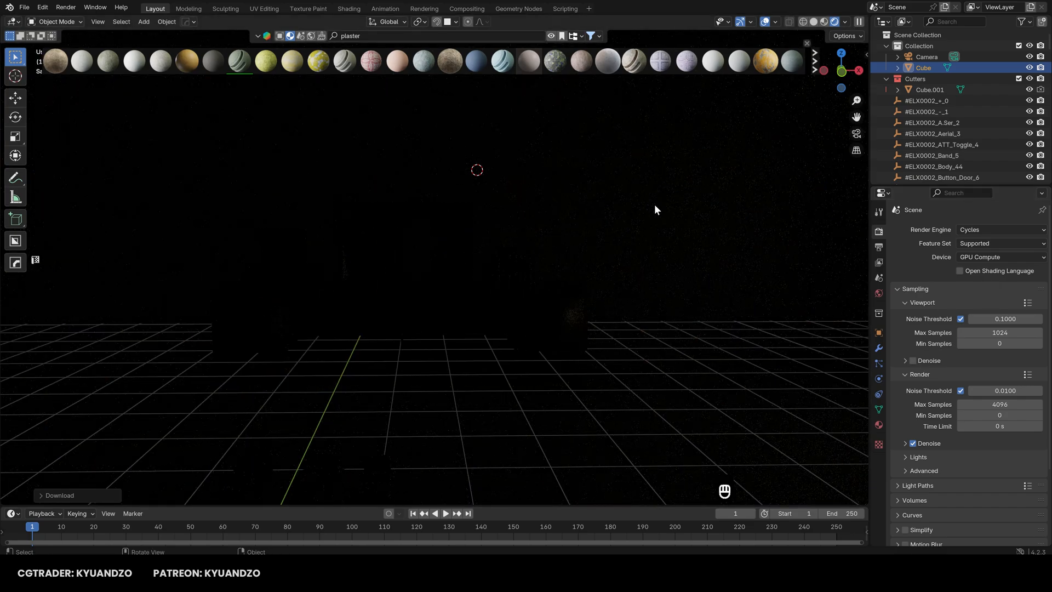
# Enlarge the timeline area and turn it into a Shader Editor, undoing the most recent edits
pyautogui.moveTo(98, 505); pyautogui.dragTo(98, 408)
pyautogui.click(13, 414)
pyautogui.click(24, 516)
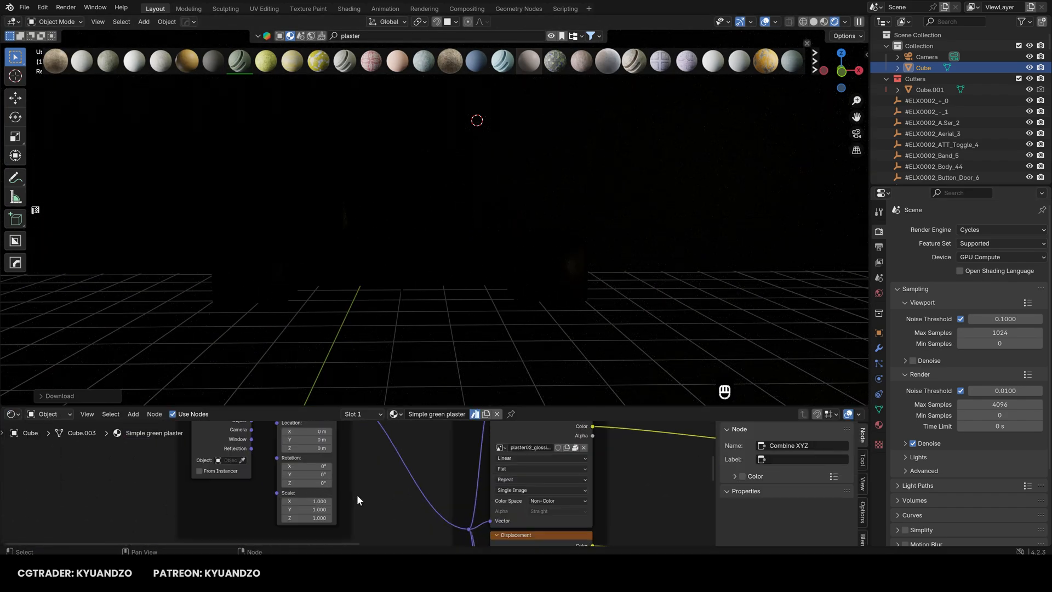
pyautogui.hotkey('ctrl', 'z')
pyautogui.hotkey('ctrl', 'z')
pyautogui.hotkey('ctrl', 'z')
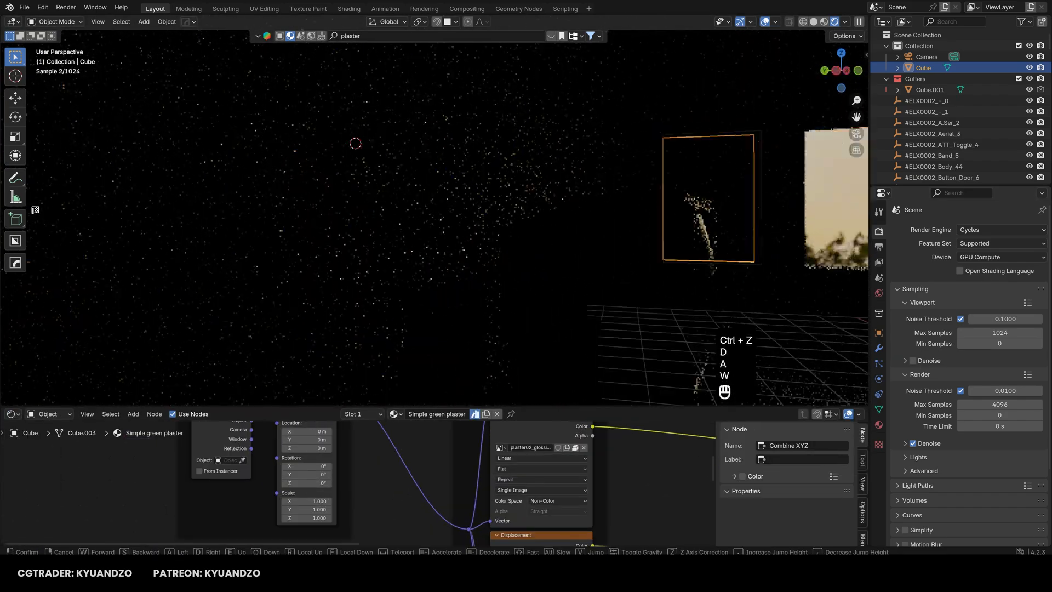
# Set the Z rotation of the River Sun world's Mapping node to -294°
pyautogui.scroll(7, 401, 540)
pyautogui.moveTo(365, 477); pyautogui.dragTo(383, 476)
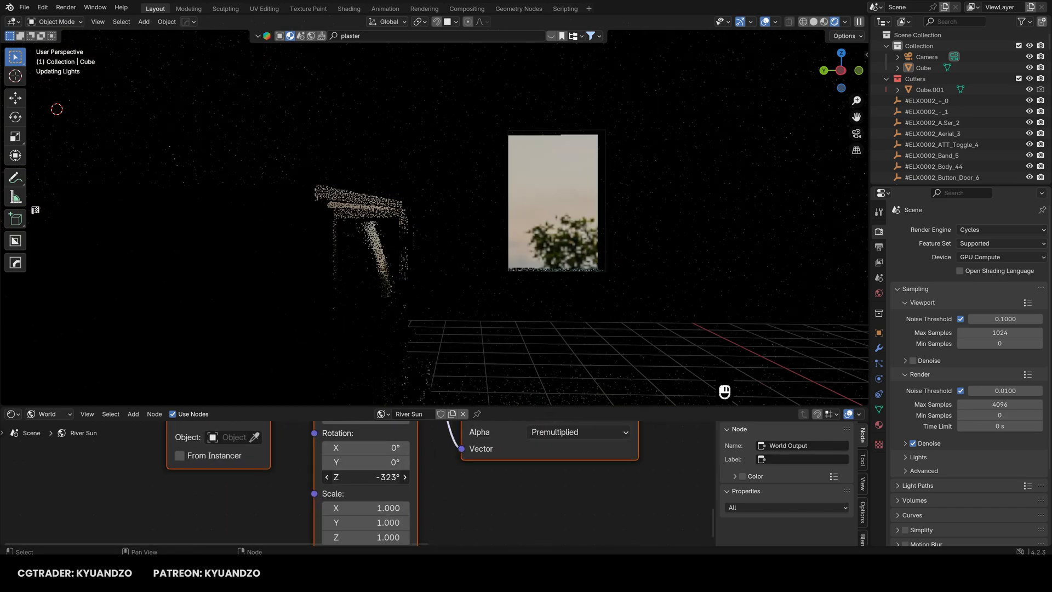
# Scale up the vertices around the window opening and raise them along Z
pyautogui.press('Tab')
pyautogui.press('1')
pyautogui.hotkey('alt', 'z')
pyautogui.moveTo(481, 118); pyautogui.dragTo(622, 276)
pyautogui.press('s')
pyautogui.click(691, 301)
pyautogui.press('g')
pyautogui.press('z')
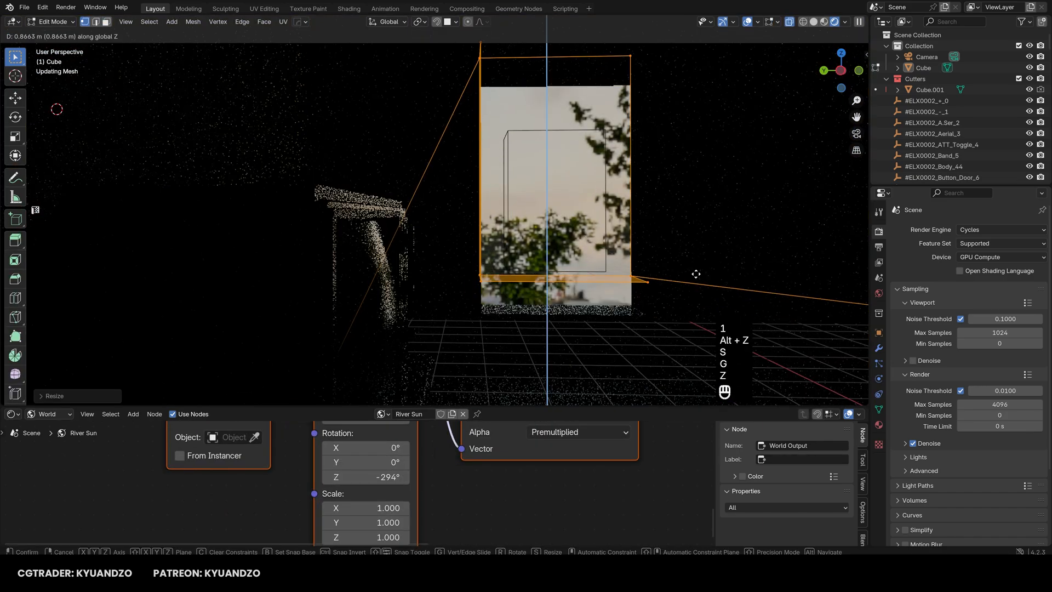
pyautogui.click(698, 263)
# Widen the window opening along Y and shift its position along the wall
pyautogui.press('g')
pyautogui.press('x')
pyautogui.press('y')
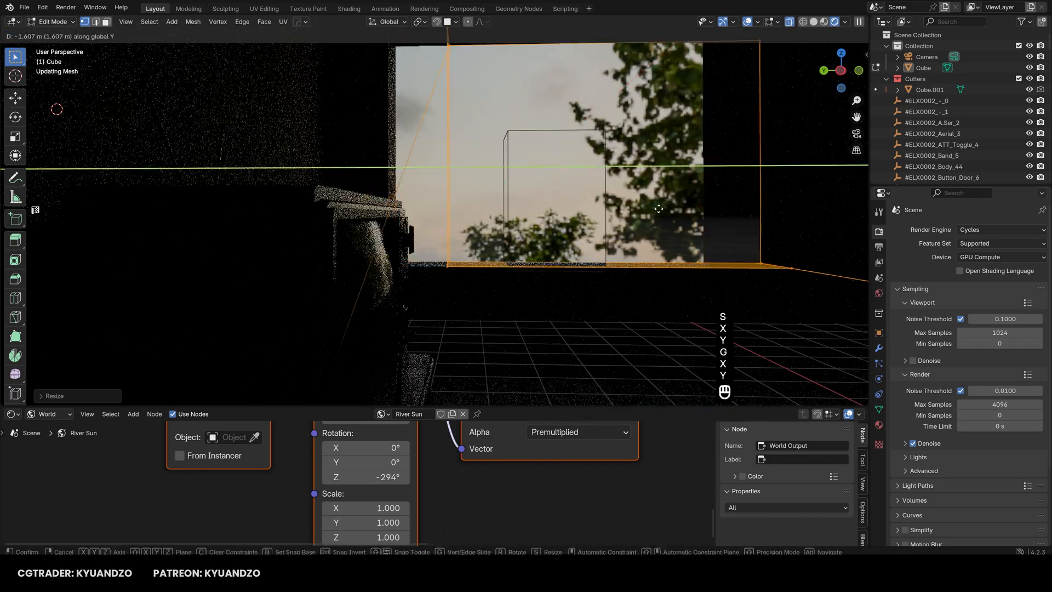
pyautogui.click(635, 211)
# Increase the Background node's strength in the River Sun world and leave mesh editing
pyautogui.scroll(-3, 517, 495)
pyautogui.moveTo(421, 498); pyautogui.dragTo(455, 498)
pyautogui.press('Tab')
# Add a Sun light to the scene and tilt it about the Y axis
pyautogui.press('d')
pyautogui.press('d')
pyautogui.hotkey('shift', 's')
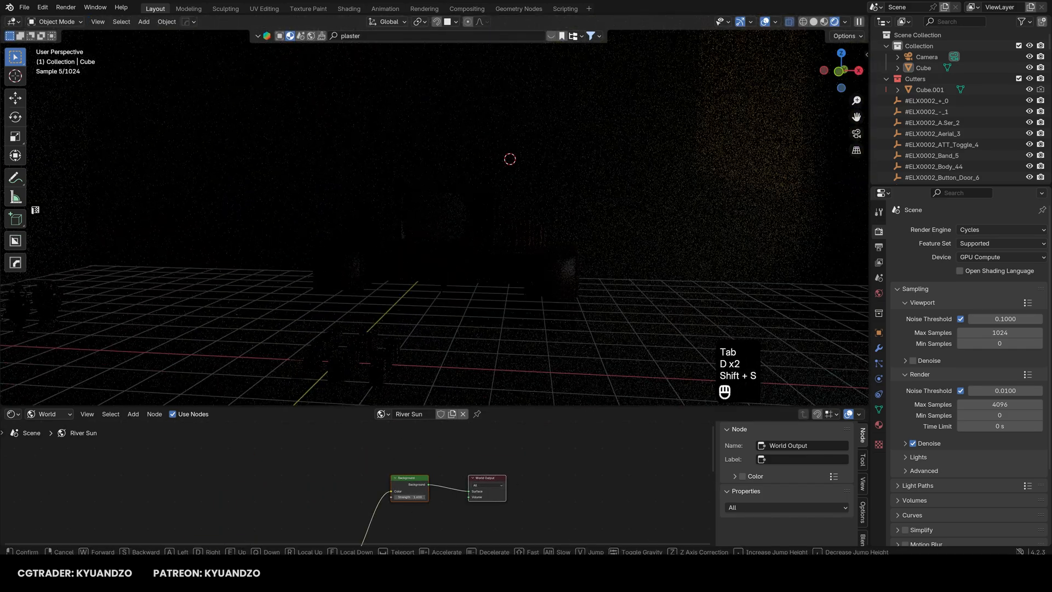
pyautogui.press('w')
pyautogui.press('a')
pyautogui.press('d')
pyautogui.press('d')
pyautogui.press('s')
pyautogui.press('d')
pyautogui.hotkey('shift', 'a')
pyautogui.moveTo(414, 367)
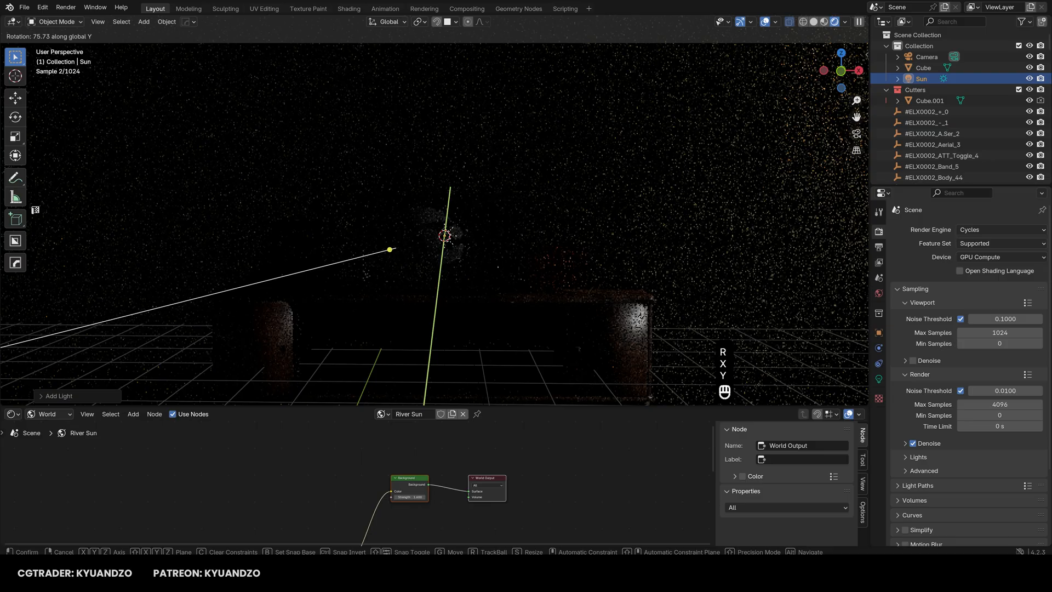
# Set the sun's strength to 8.310 and give its light a pale pink color
pyautogui.click(879, 378)
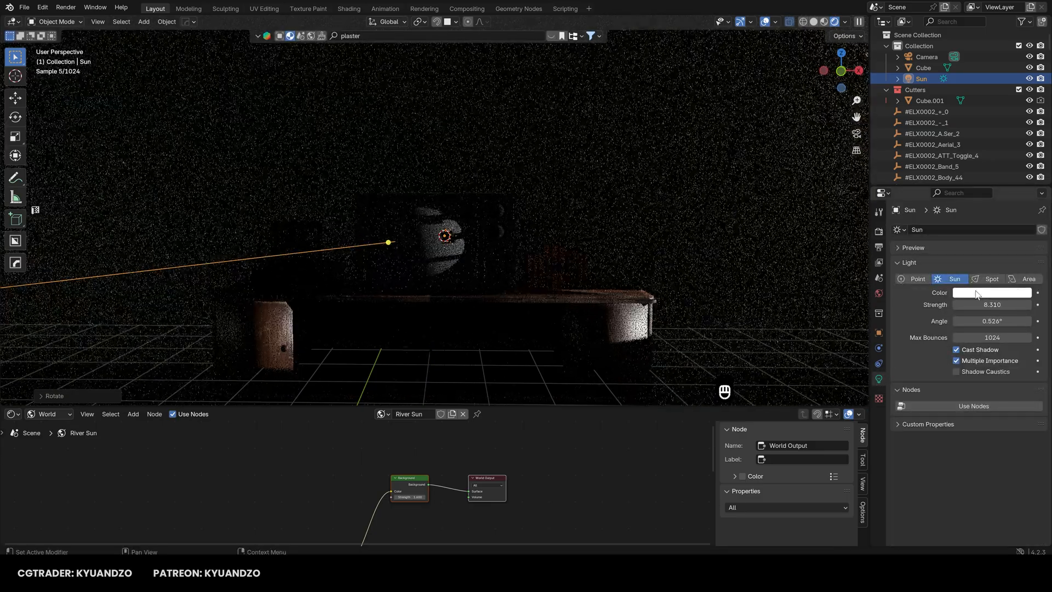
pyautogui.click(992, 293)
pyautogui.click(963, 188)
pyautogui.moveTo(961, 185); pyautogui.dragTo(964, 188)
# Rotate the sun about Z and Y to direct its light onto the TV stand and back wall
pyautogui.press('r')
pyautogui.press('z')
pyautogui.click(572, 282)
pyautogui.press('r')
pyautogui.press('y')
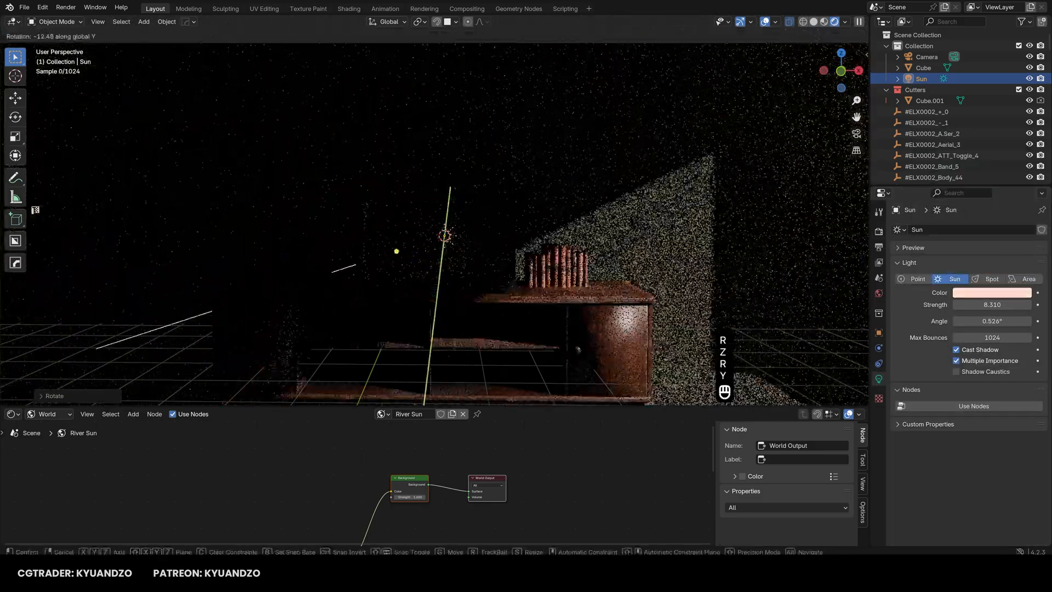
pyautogui.click(574, 257)
# Set the sun's angle to 16.5° and move the light along Z
pyautogui.moveTo(986, 321); pyautogui.dragTo(1024, 321)
pyautogui.scroll(-3, 807, 300)
pyautogui.press('g')
pyautogui.press('z')
pyautogui.click(672, 296)
# Try to scale down the window opening's vertices
pyautogui.press('d')
pyautogui.press('a')
pyautogui.press('a')
pyautogui.press('a')
pyautogui.press('a')
pyautogui.press('a')
pyautogui.press('a')
pyautogui.press('a')
pyautogui.press('a')
pyautogui.press('s')
pyautogui.moveTo(672, 297); pyautogui.dragTo(567, 252, button='right')
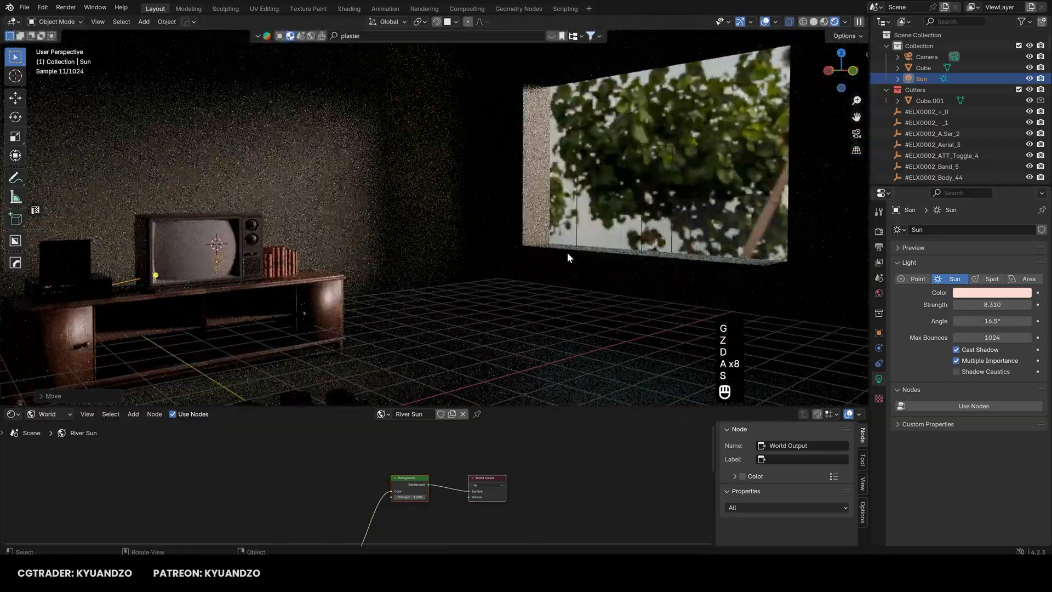
pyautogui.click(540, 229)
pyautogui.press('s')
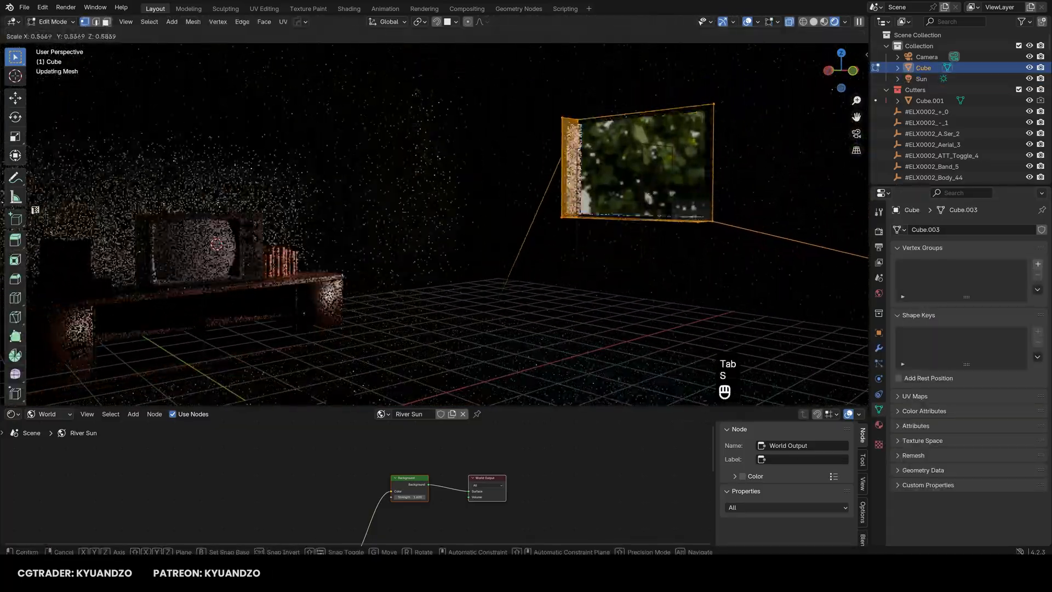
pyautogui.moveTo(558, 289); pyautogui.dragTo(384, 285, button='right')
# Hide the floor grid in the viewport overlays
pyautogui.press('d')
pyautogui.press('d')
pyautogui.press('w')
pyautogui.click(757, 22)
pyautogui.click(738, 74)
# Look through the scene camera and reposition it to frame the TV stand head-on
pyautogui.click(927, 56)
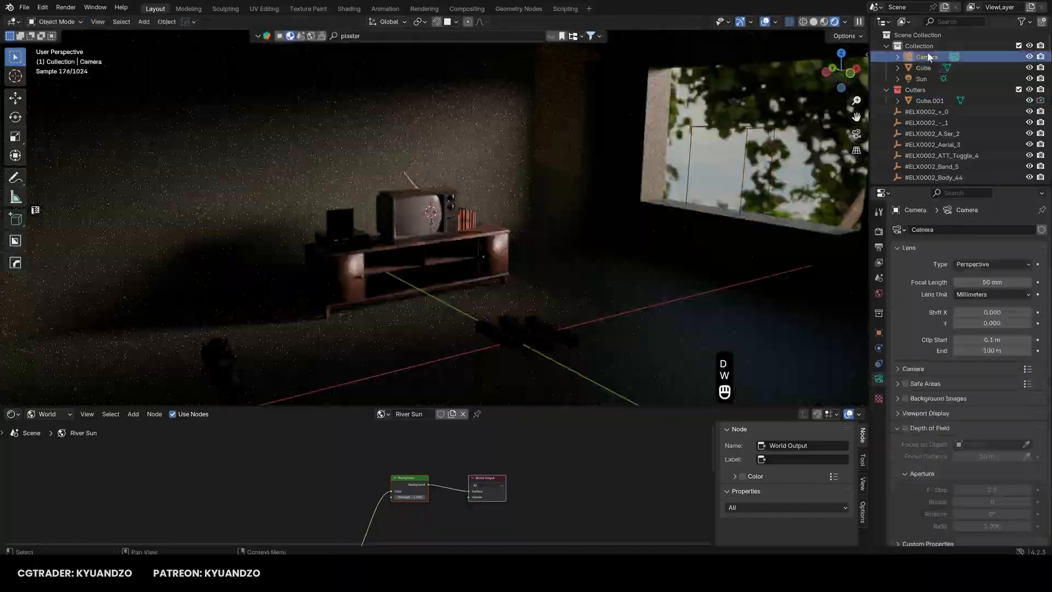
pyautogui.press('F1')
pyautogui.press('d')
pyautogui.press('a')
pyautogui.press('w')
pyautogui.press('w')
pyautogui.press('s')
pyautogui.press('d')
pyautogui.press('s')
pyautogui.press('d')
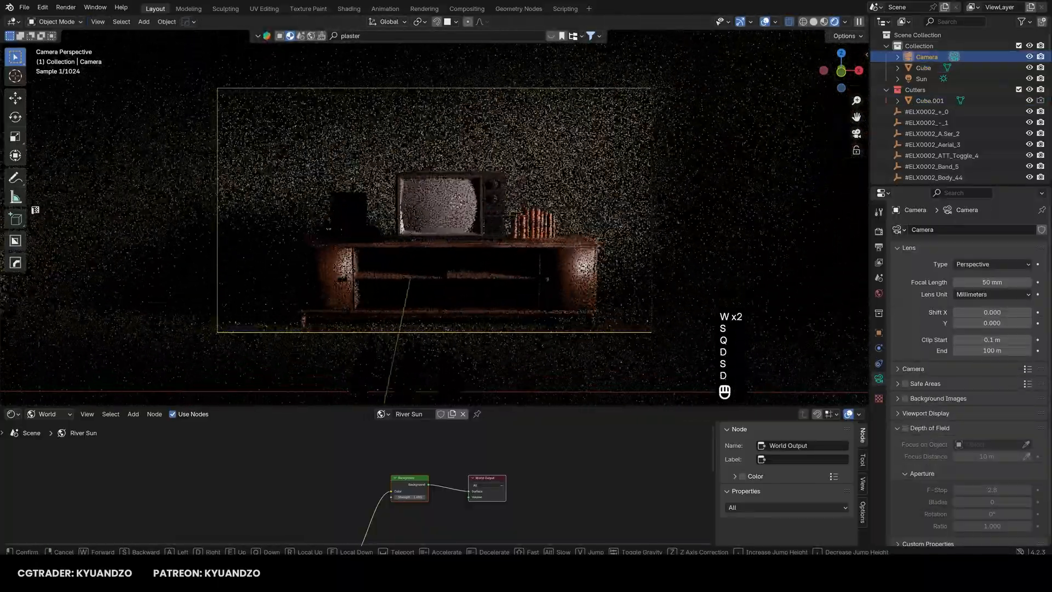
pyautogui.press('w')
pyautogui.press('d')
pyautogui.press('q')
pyautogui.press('s')
pyautogui.press('q')
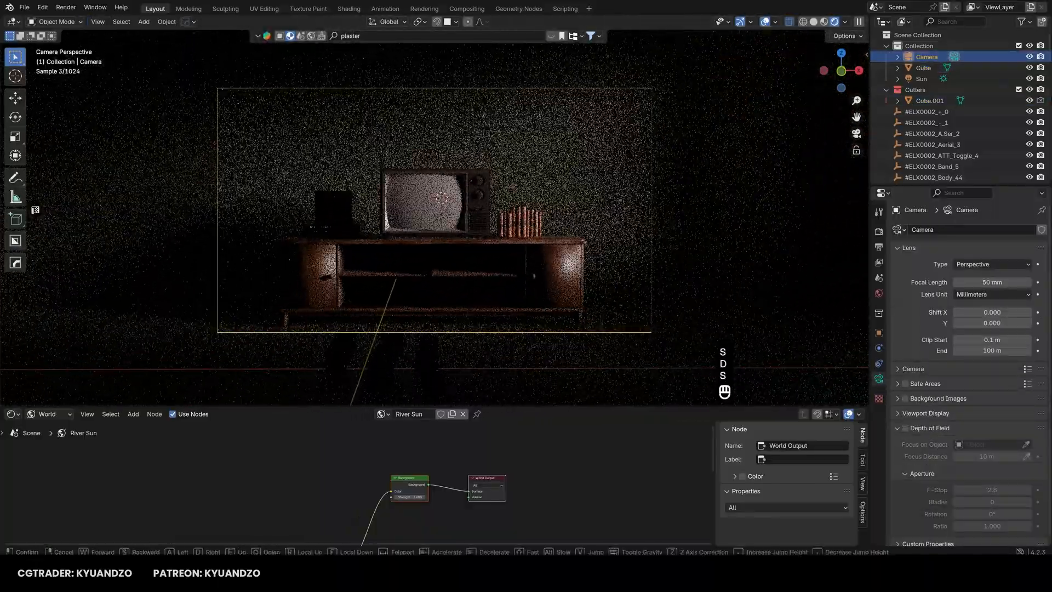
pyautogui.press('w')
pyautogui.press('e')
pyautogui.press('d')
pyautogui.press('s')
pyautogui.press('a')
pyautogui.press('d')
# Move the nearest book pack on the floor along Y into the TV stand's lower compartment
pyautogui.click(383, 365)
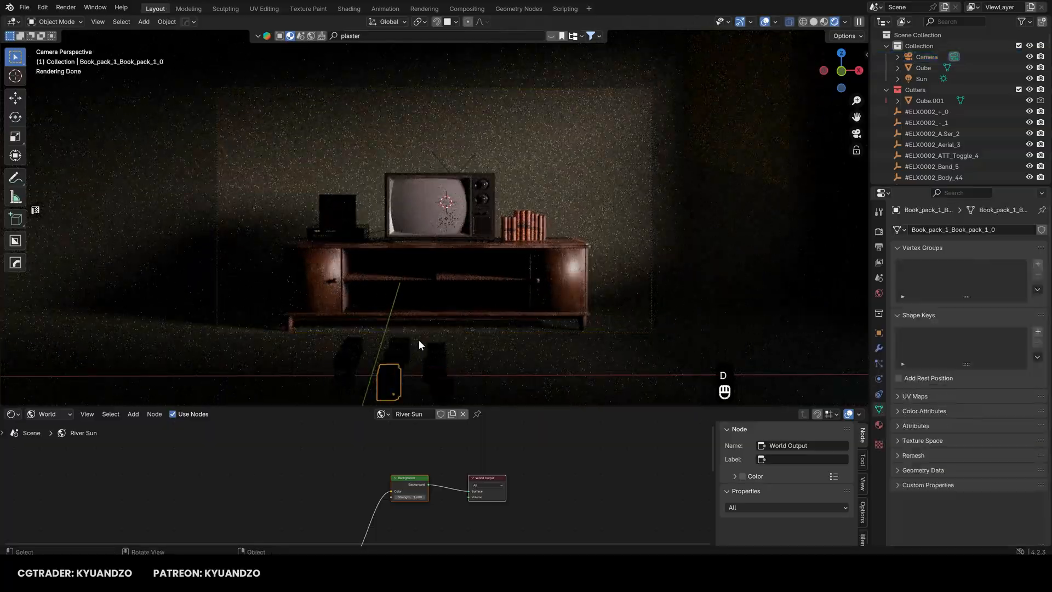
pyautogui.press('g')
pyautogui.press('y')
pyautogui.press('x')
pyautogui.press('y')
pyautogui.click(540, 343)
# Resize the book pack in the stand and rotate it about Z so its row of spines faces the camera
pyautogui.press('s')
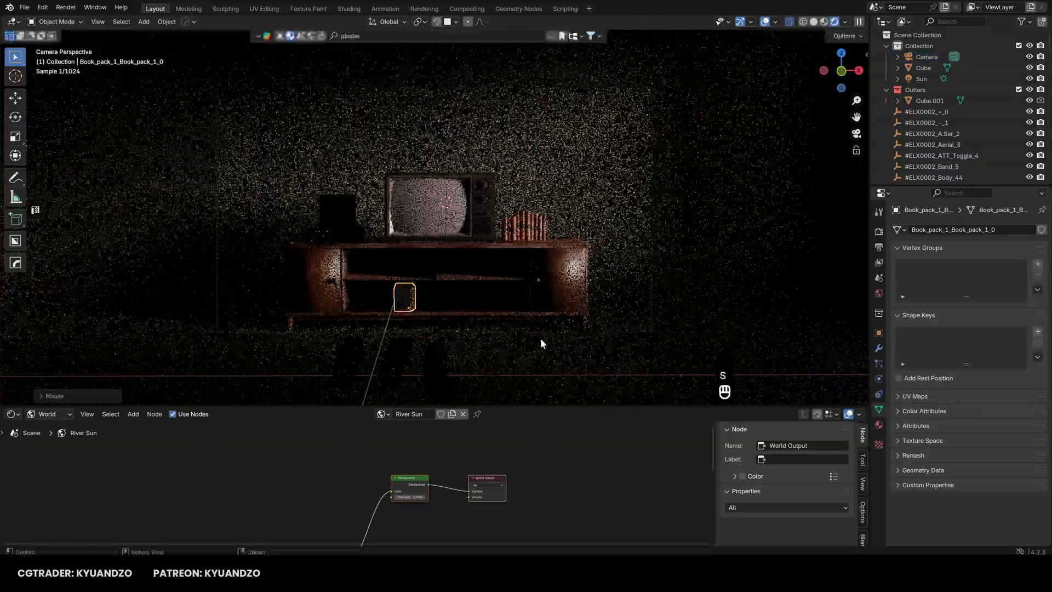
pyautogui.press('r')
pyautogui.press('z')
pyautogui.keyDown('ctrl'); pyautogui.click(429, 329); pyautogui.keyUp('ctrl')
# Slide the book pack along X to the left end of the stand's lower compartment
pyautogui.press('g')
pyautogui.press('x')
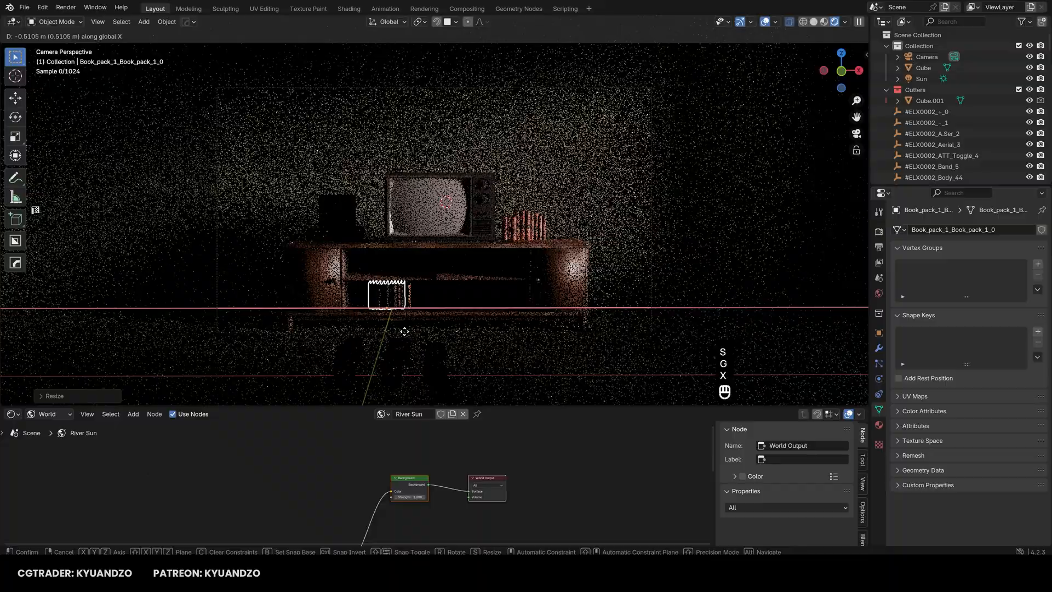
pyautogui.click(382, 331)
# Rotate the picture frame beside the television about the Z axis
pyautogui.click(416, 366)
pyautogui.scroll(1, 386, 317)
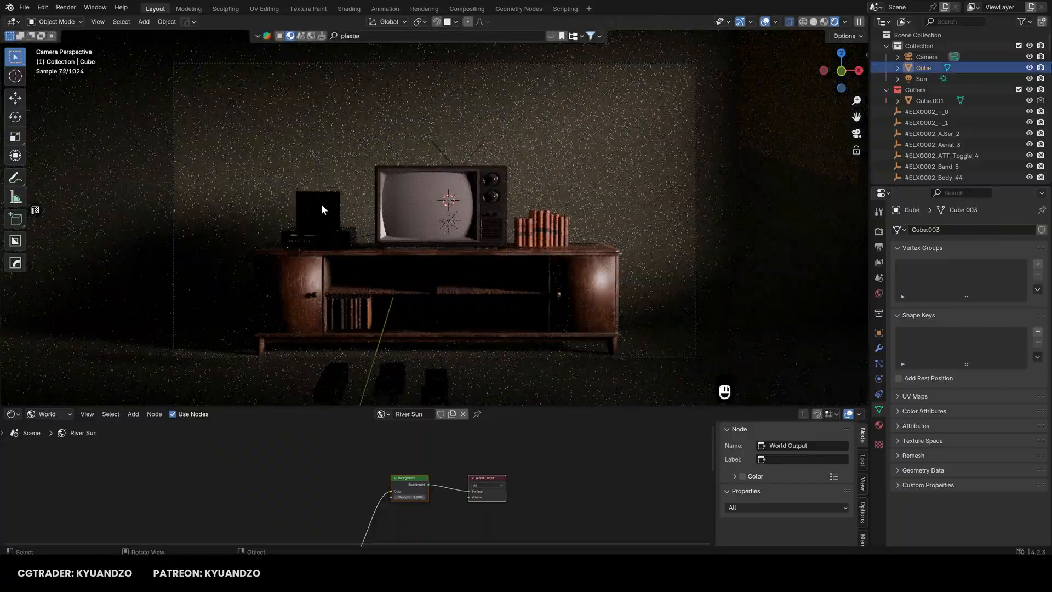
pyautogui.click(321, 210)
pyautogui.press('r')
pyautogui.press('z')
pyautogui.click(387, 211)
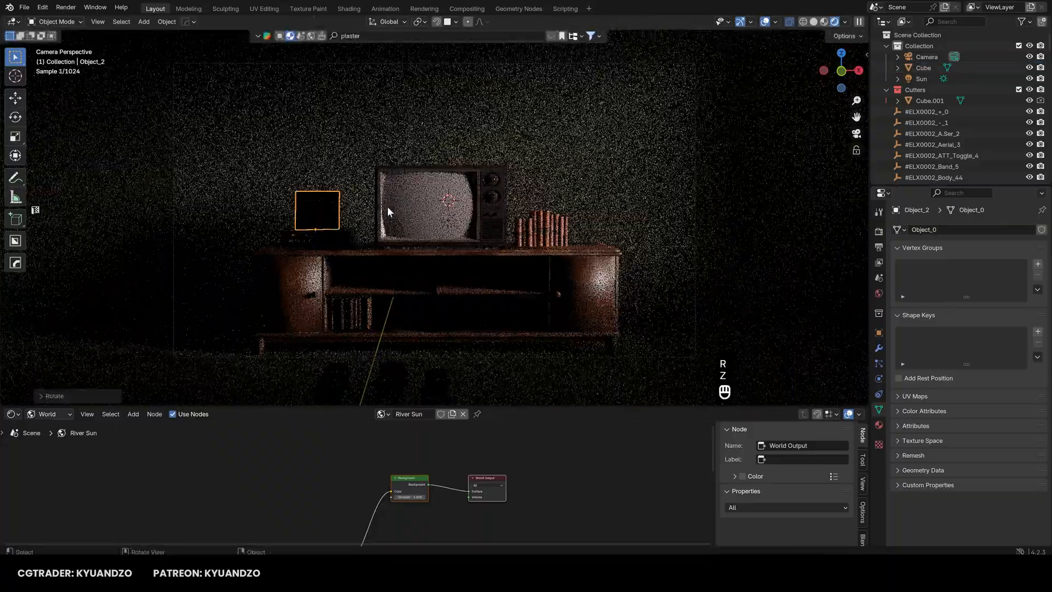
# Rotate the sun light about the global Z, X and Y axes to redirect its light across the wall and TV stand
pyautogui.click(448, 220)
pyautogui.press('r')
pyautogui.press('z')
pyautogui.click(648, 152)
pyautogui.press('r')
pyautogui.press('x')
pyautogui.press('y')
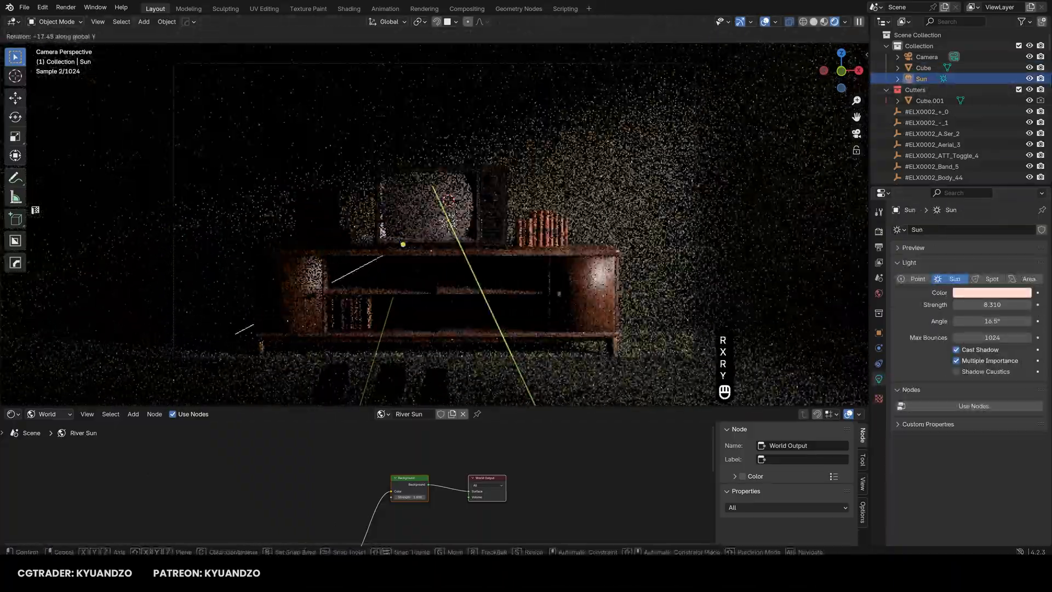
pyautogui.press('x')
pyautogui.press('z')
# Move the sun light along X and fine-tune its rotation about the global Z axis
pyautogui.press('g')
pyautogui.press('x')
pyautogui.press('r')
pyautogui.press('z')
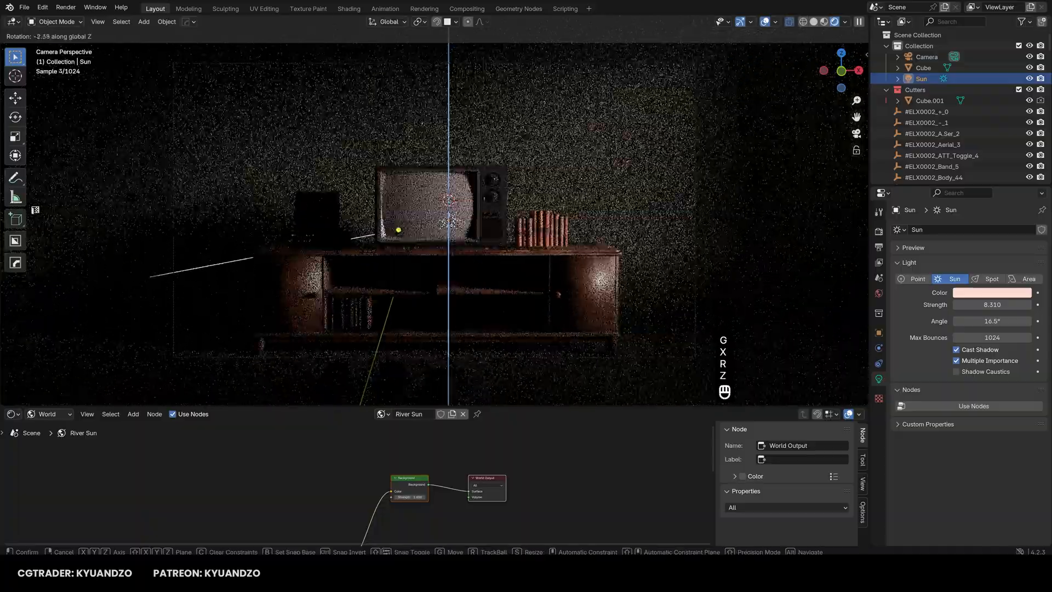
pyautogui.click(543, 288)
# Select the room mesh at the window and move its selected geometry along the global Y axis in Edit Mode
pyautogui.hotkey('shift', '`')
pyautogui.press('d')
pyautogui.press('a')
pyautogui.press('s')
pyautogui.press('w')
pyautogui.press('w')
pyautogui.press('w')
pyautogui.press('w')
pyautogui.click(286, 207)
pyautogui.click(287, 207)
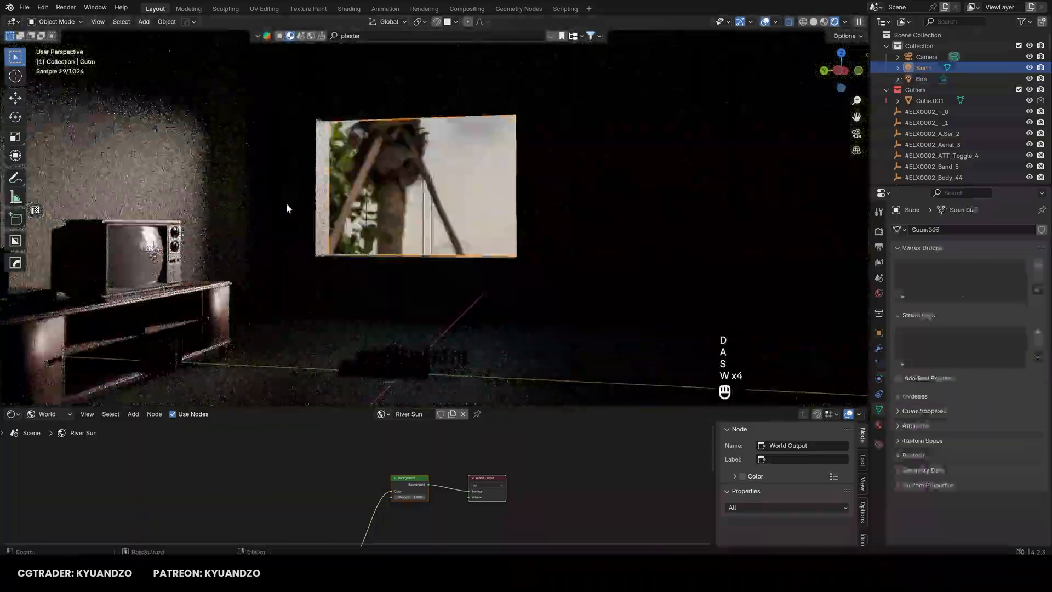
pyautogui.press('Tab')
pyautogui.press('g')
pyautogui.press('x')
pyautogui.press('y')
pyautogui.click(287, 206)
# Try to shift the selected room geometry further along Y while viewing the TV stand from the front
pyautogui.hotkey('shift', '`')
pyautogui.press('d')
pyautogui.press('d')
pyautogui.press('d')
pyautogui.press('d')
pyautogui.press('d')
pyautogui.press('a')
pyautogui.press('w')
pyautogui.press('w')
pyautogui.press('a')
pyautogui.click(434, 218)
pyautogui.press('g')
pyautogui.press('x')
pyautogui.press('y')
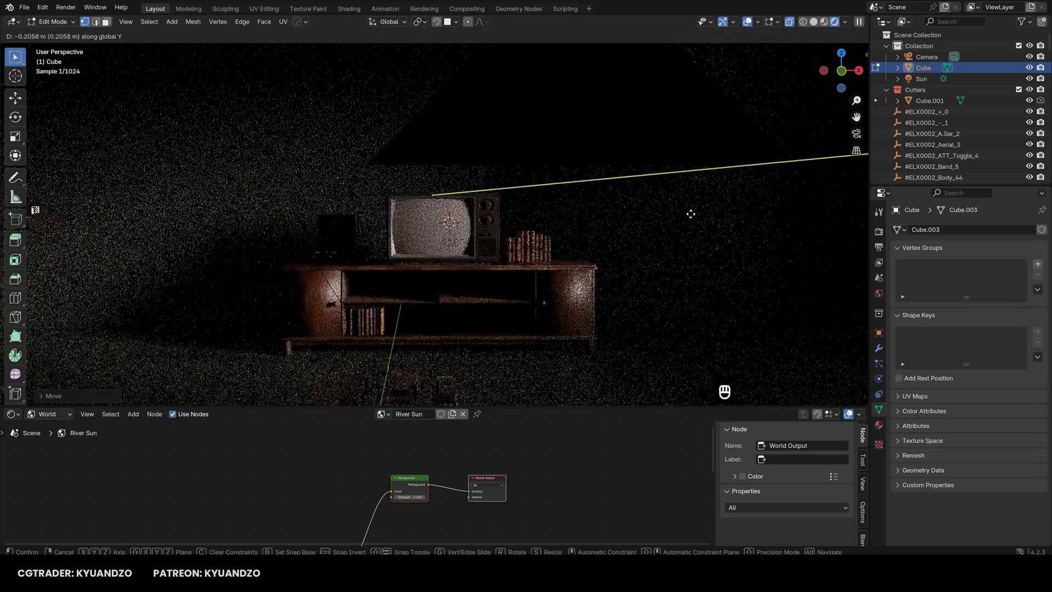
pyautogui.press('Escape')
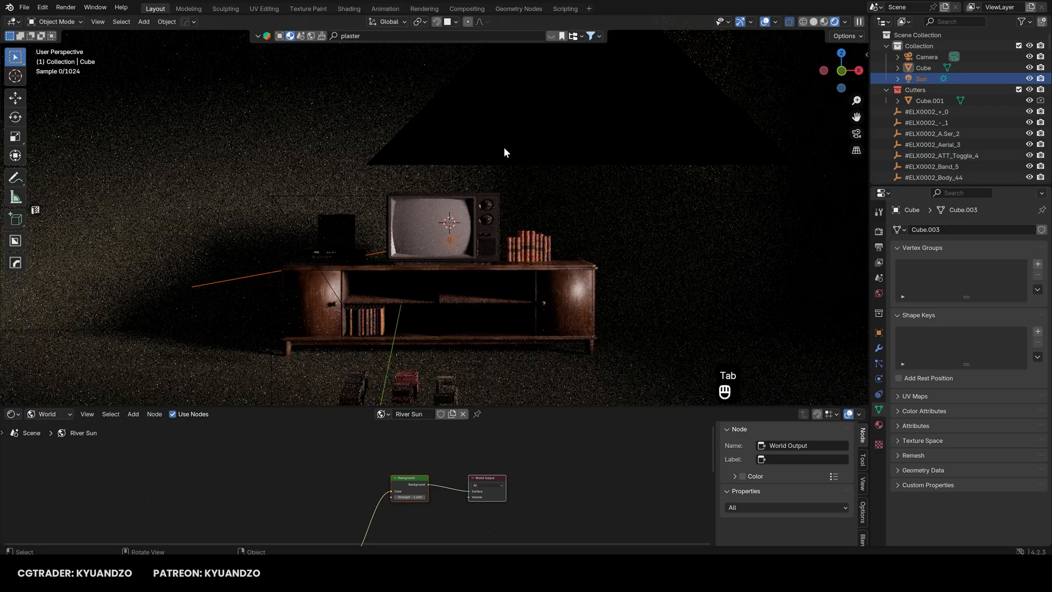
# Reduce the sun light's angle to sharpen the shadows it casts on the wall
pyautogui.click(922, 78)
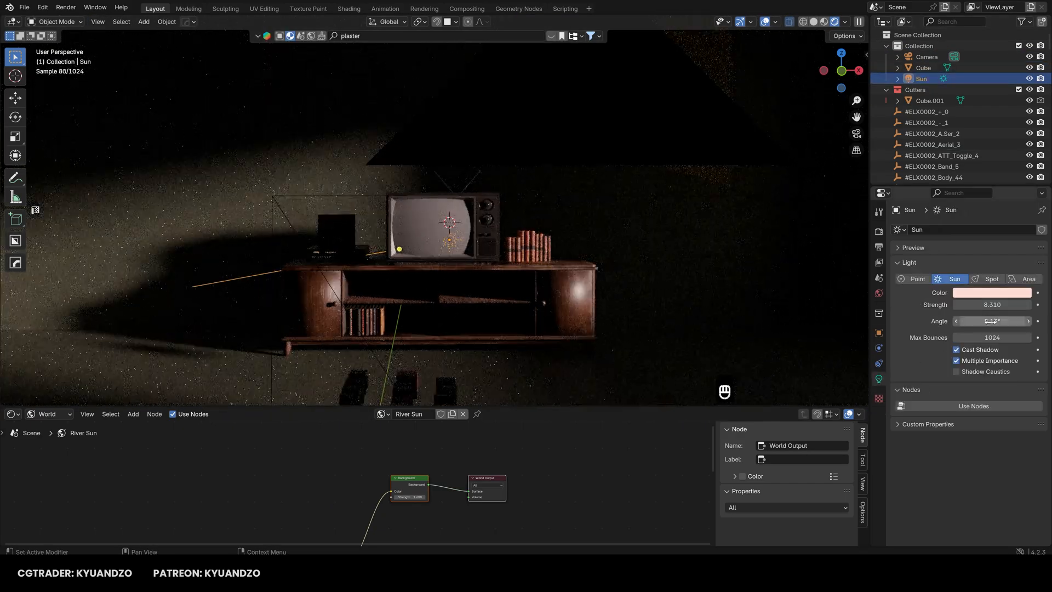
pyautogui.moveTo(961, 183); pyautogui.dragTo(957, 192)
# Reframe the camera by moving it slightly right and down while looking at the TV stand
pyautogui.press('F1')
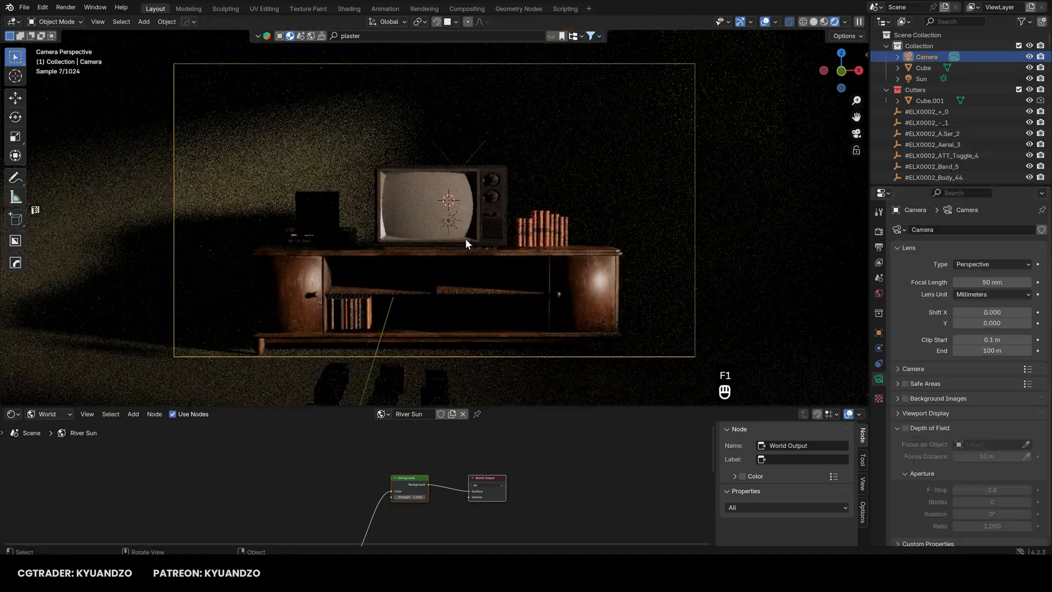
pyautogui.press('d')
pyautogui.press('q')
pyautogui.click(465, 238)
# Split off a second 3D viewport, take it out of camera view and bring it close to the picture frame
pyautogui.click(310, 208)
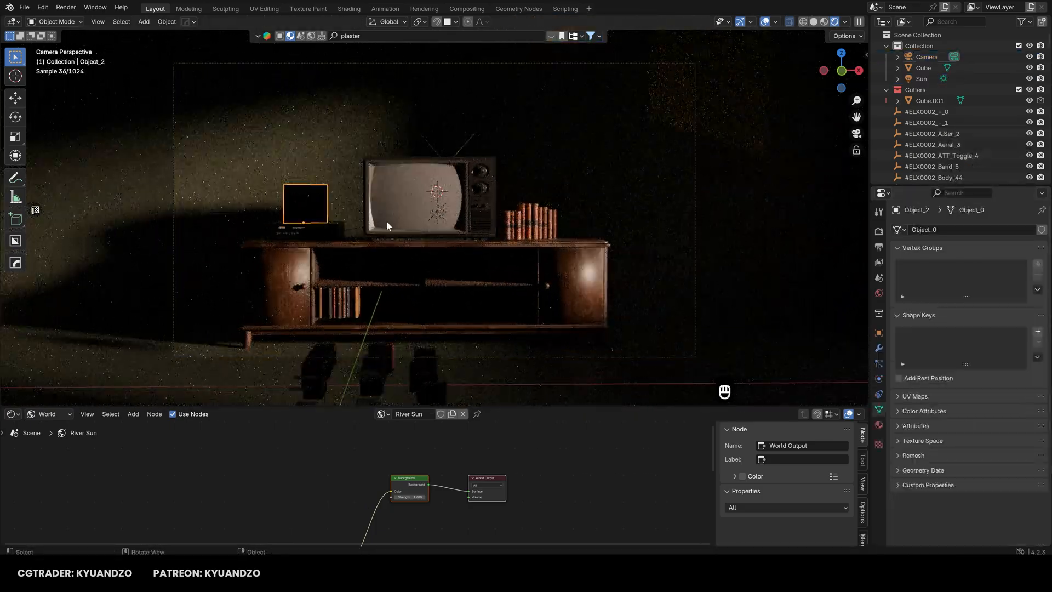
pyautogui.moveTo(2, 402); pyautogui.dragTo(207, 218)
pyautogui.click(12, 21)
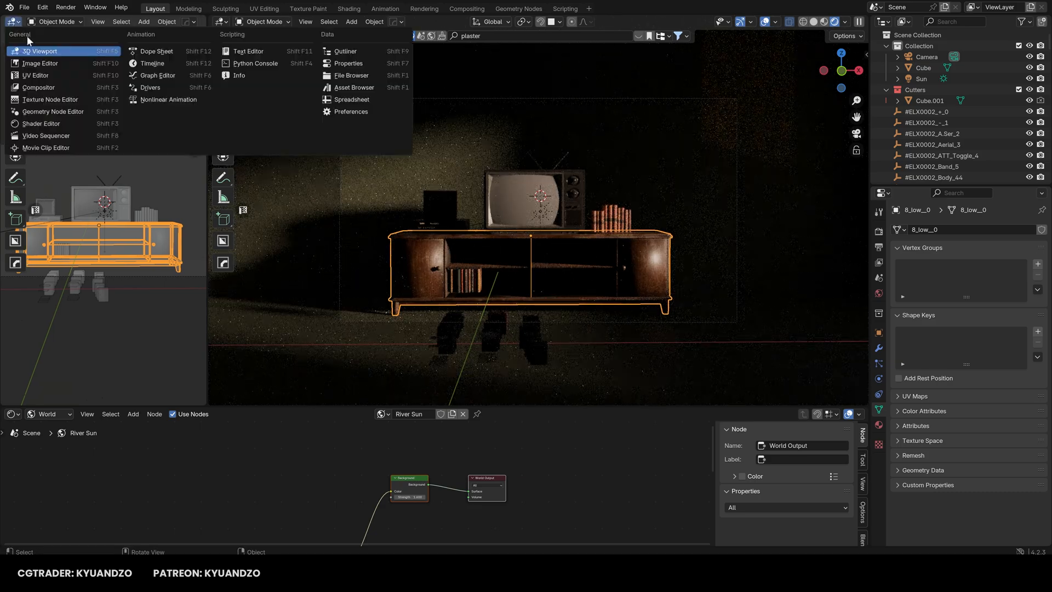
pyautogui.press('KP_0')
pyautogui.hotkey('shift', '`')
pyautogui.press('w')
pyautogui.click(93, 242)
# Select the picture frame and the player beneath it and move them together along Y and X on the stand
pyautogui.click(101, 263)
pyautogui.hotkey('alt', 'z')
pyautogui.click(101, 263)
pyautogui.keyDown('shift'); pyautogui.click(93, 233); pyautogui.keyUp('shift')
pyautogui.press('g')
pyautogui.press('y')
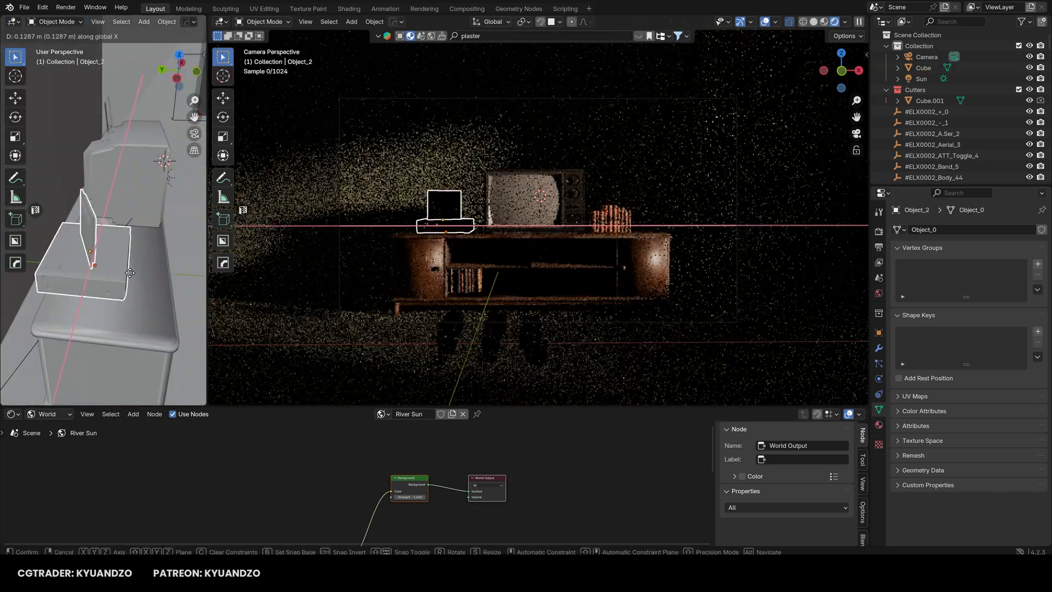
pyautogui.click(132, 273)
# Bring the slim RVase1 vase from the vase group to the television and scale it down
pyautogui.hotkey('shift', '`')
pyautogui.press('s')
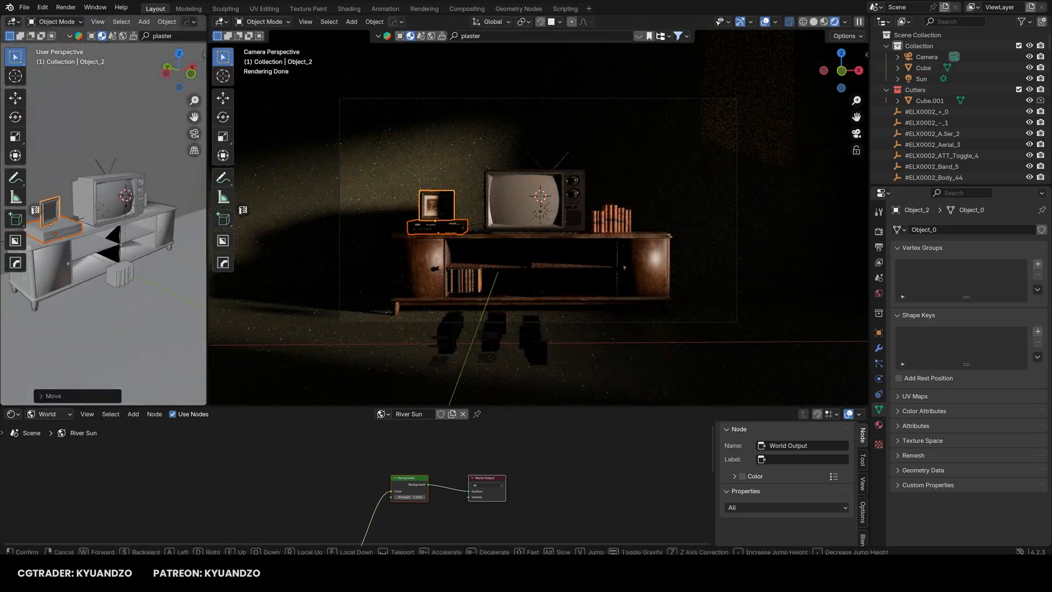
pyautogui.click(103, 224)
pyautogui.click(80, 184)
pyautogui.press('g')
pyautogui.click(510, 186)
pyautogui.press('KP_Decimal')
pyautogui.press('s')
pyautogui.click(122, 301)
# Move the slim vase along Y and Z so it stands on top of the television
pyautogui.press('g')
pyautogui.press('y')
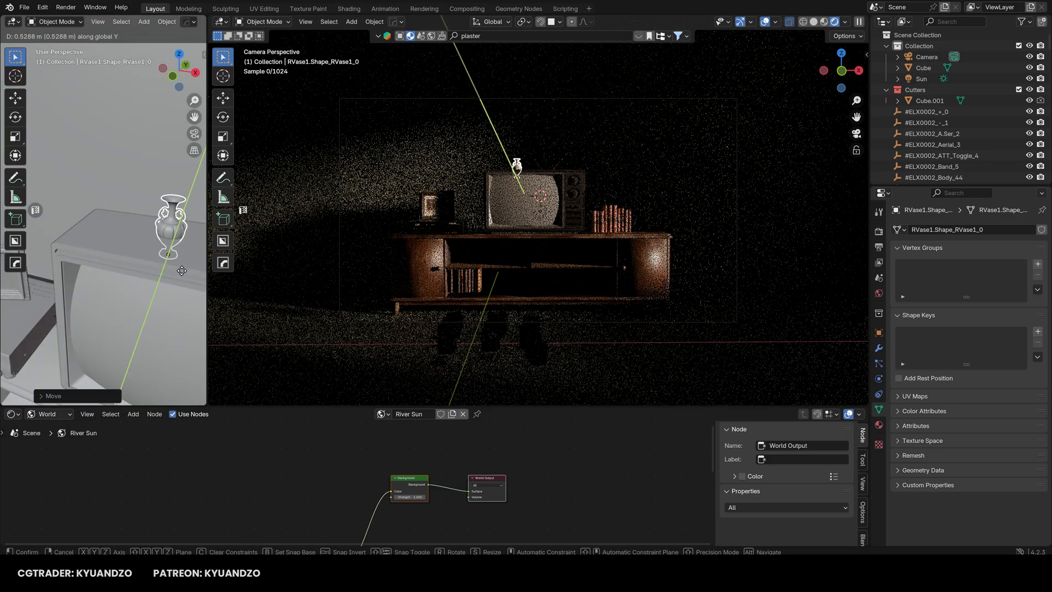
pyautogui.press('z')
pyautogui.click(176, 233)
pyautogui.press('g')
pyautogui.press('z')
pyautogui.click(173, 241)
# Select the tall two-handled RVase5 vase in the vase group and move it above the television beside the slim vase
pyautogui.hotkey('shift', '`')
pyautogui.press('s')
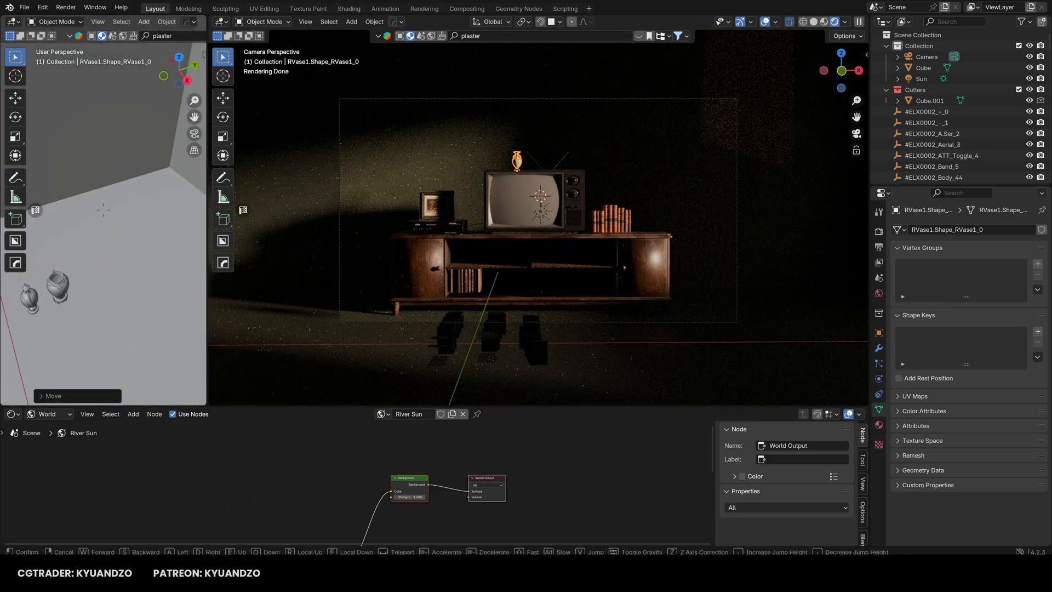
pyautogui.click(103, 224)
pyautogui.moveTo(118, 228); pyautogui.dragTo(141, 250)
pyautogui.keyDown('shift'); pyautogui.click(135, 257); pyautogui.keyUp('shift')
pyautogui.keyDown('shift'); pyautogui.moveTo(158, 274); pyautogui.dragTo(131, 273, button='middle'); pyautogui.keyUp('shift')
pyautogui.press('g')
pyautogui.click(533, 181)
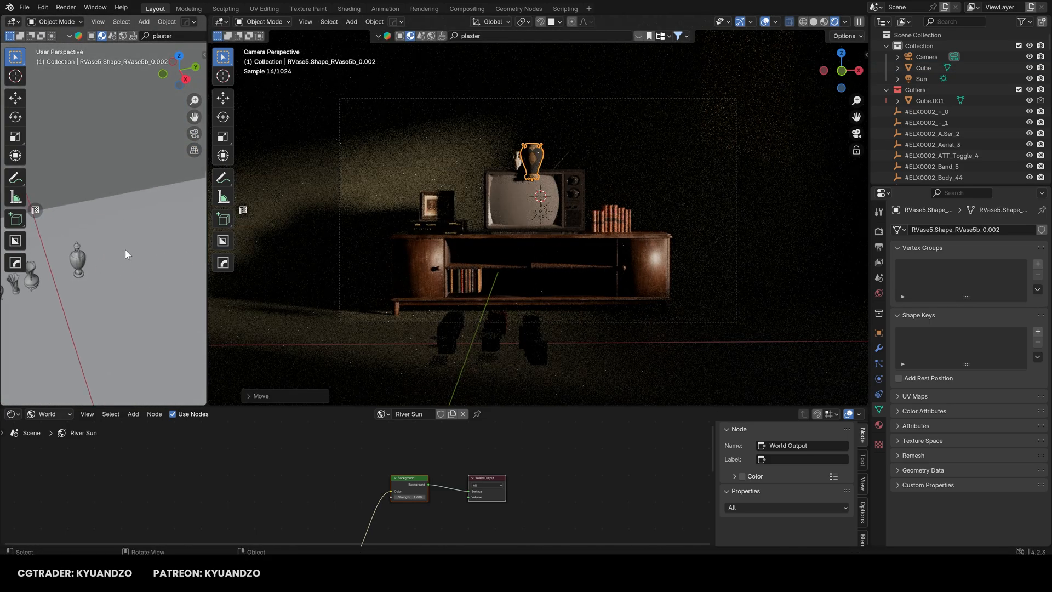
# Scale the two-handled vase down and move it along Y onto the television's top
pyautogui.press('KP_Decimal')
pyautogui.press('s')
pyautogui.click(122, 230)
pyautogui.press('g')
pyautogui.press('y')
pyautogui.click(128, 171)
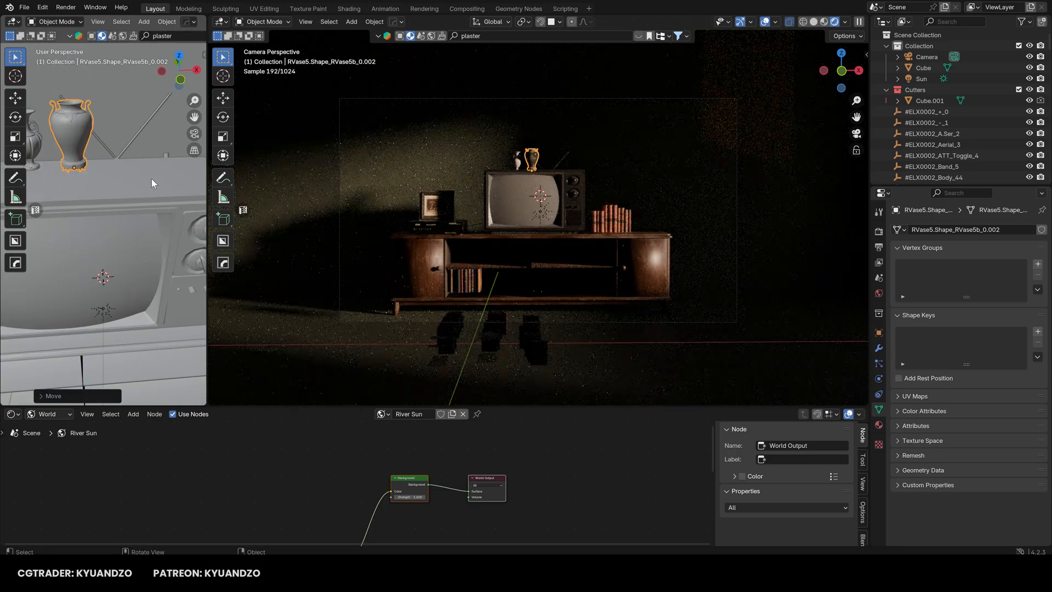
# Move the lidded RVase6 pot next to the other vases and settle it on the television along Y and Z
pyautogui.hotkey('shift', '`')
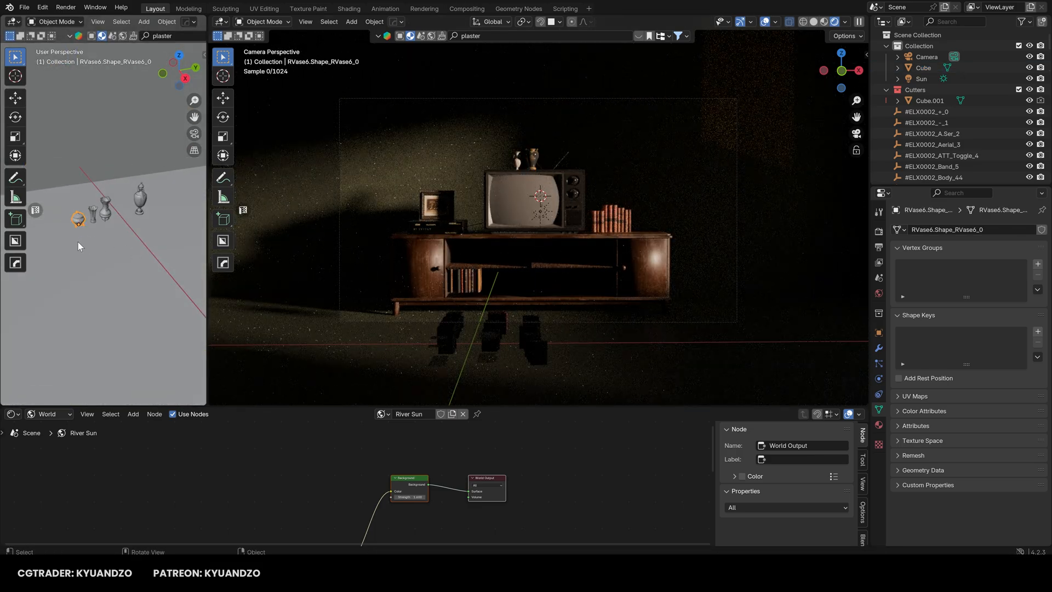
pyautogui.press('g')
pyautogui.click(548, 167)
pyautogui.press('KP_Decimal')
pyautogui.scroll(-3, 92, 243)
pyautogui.press('g')
pyautogui.press('y')
pyautogui.click(141, 205)
pyautogui.press('g')
pyautogui.press('z')
pyautogui.click(143, 198)
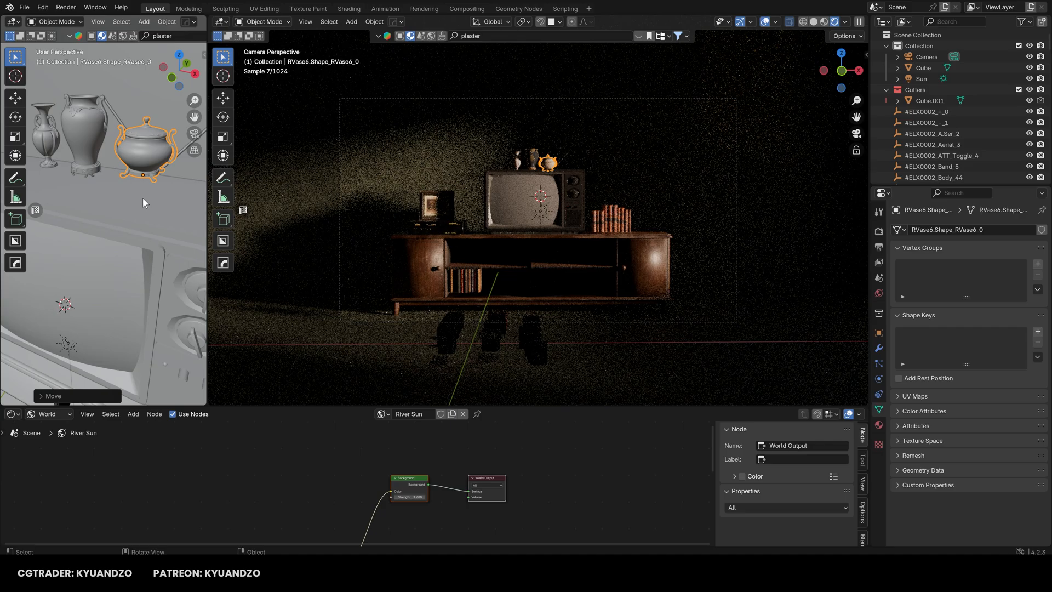
# Shift the three vases on the television together along X to the left, and save the file
pyautogui.keyDown('ctrl'); pyautogui.moveTo(566, 160); pyautogui.dragTo(566, 112, button='middle'); pyautogui.keyUp('ctrl')
pyautogui.click(461, 156)
pyautogui.keyDown('shift'); pyautogui.click(416, 160); pyautogui.keyUp('shift')
pyautogui.keyDown('shift'); pyautogui.click(505, 164); pyautogui.keyUp('shift')
pyautogui.press('g')
pyautogui.press('x')
pyautogui.click(490, 163)
pyautogui.click(561, 160)
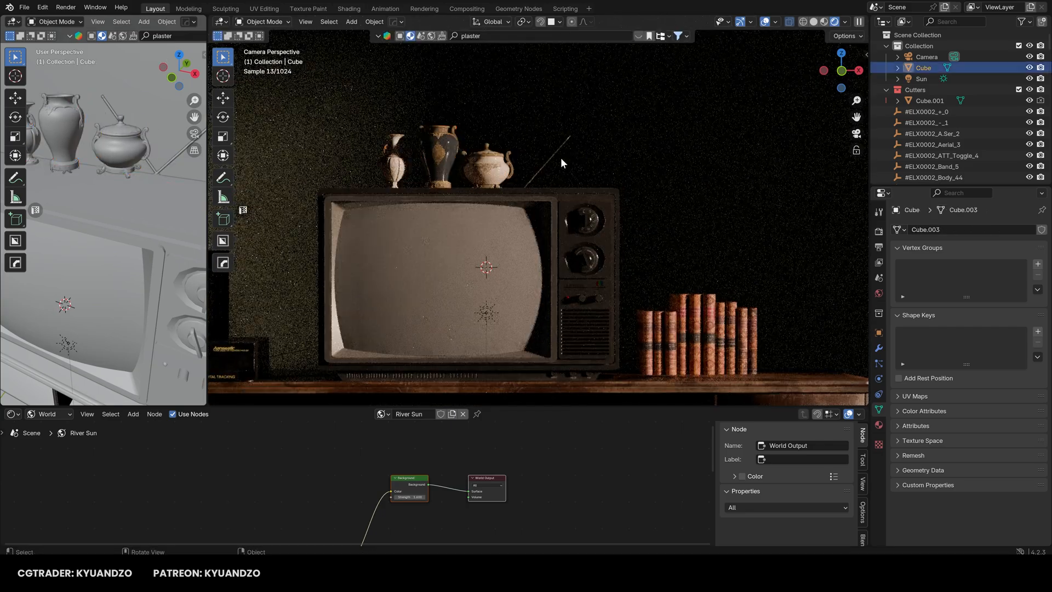
pyautogui.keyDown('ctrl'); pyautogui.moveTo(534, 203); pyautogui.dragTo(526, 233, button='middle'); pyautogui.keyUp('ctrl')
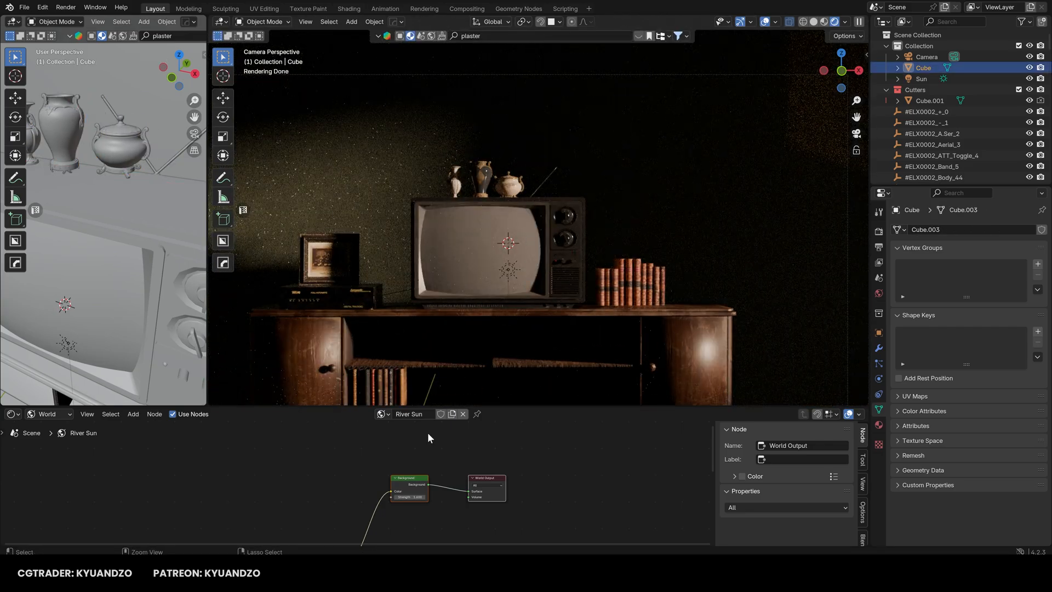
pyautogui.hotkey('ctrl', 's')
# Enter Edit Mode on the television and grow a selection from one central face across the whole glass screen
pyautogui.scroll(-2, 469, 271)
pyautogui.scroll(4, 469, 270)
pyautogui.click(469, 271)
pyautogui.press('Tab')
pyautogui.click(455, 258)
pyautogui.scroll(2, 455, 258)
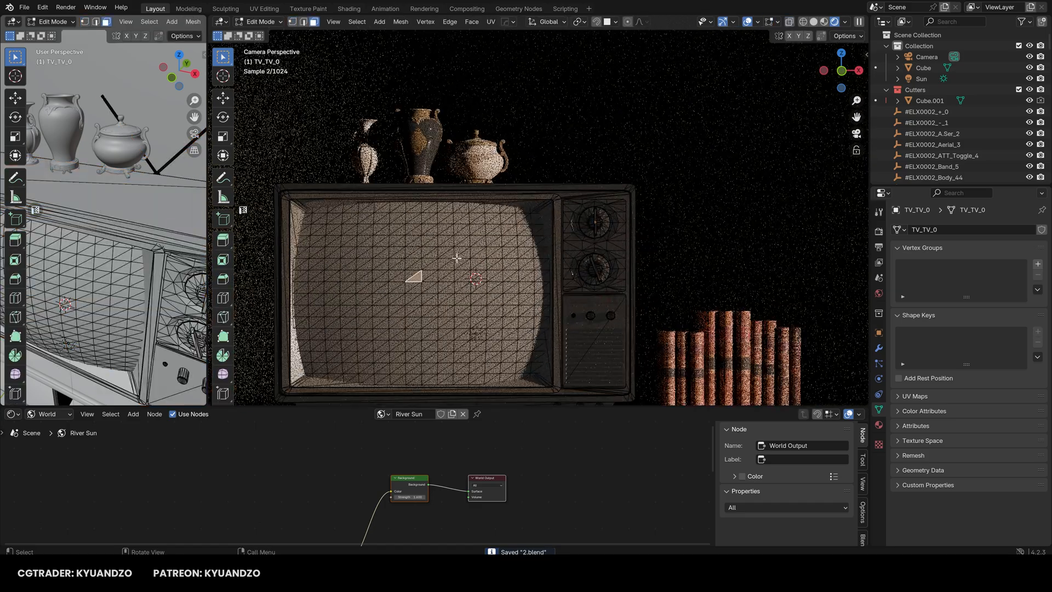
pyautogui.press('ctrl+KP_Add')
pyautogui.press('ctrl+KP_Add')
pyautogui.press('ctrl+KP_Add')
pyautogui.press('ctrl+KP_Add')
pyautogui.press('ctrl+KP_Add')
pyautogui.press('ctrl+KP_Add')
pyautogui.press('ctrl+KP_Add')
pyautogui.press('ctrl+KP_Add')
pyautogui.press('ctrl+KP_Add')
# Add a new material slot with a new material to the television and assign it to the selected screen faces
pyautogui.click(878, 425)
pyautogui.click(1041, 229)
pyautogui.click(928, 306)
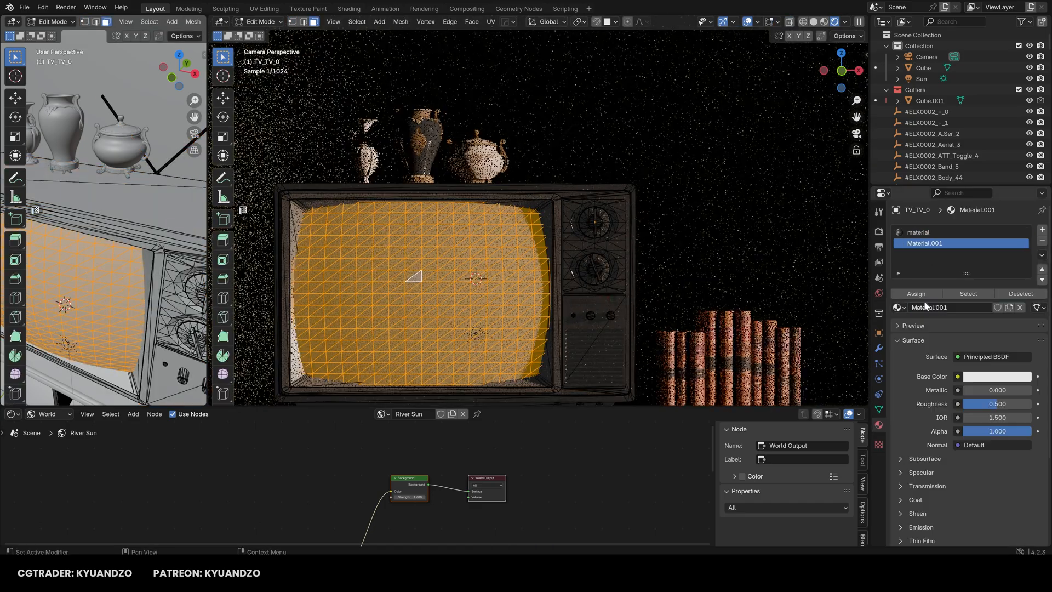
pyautogui.click(917, 292)
pyautogui.press('Tab')
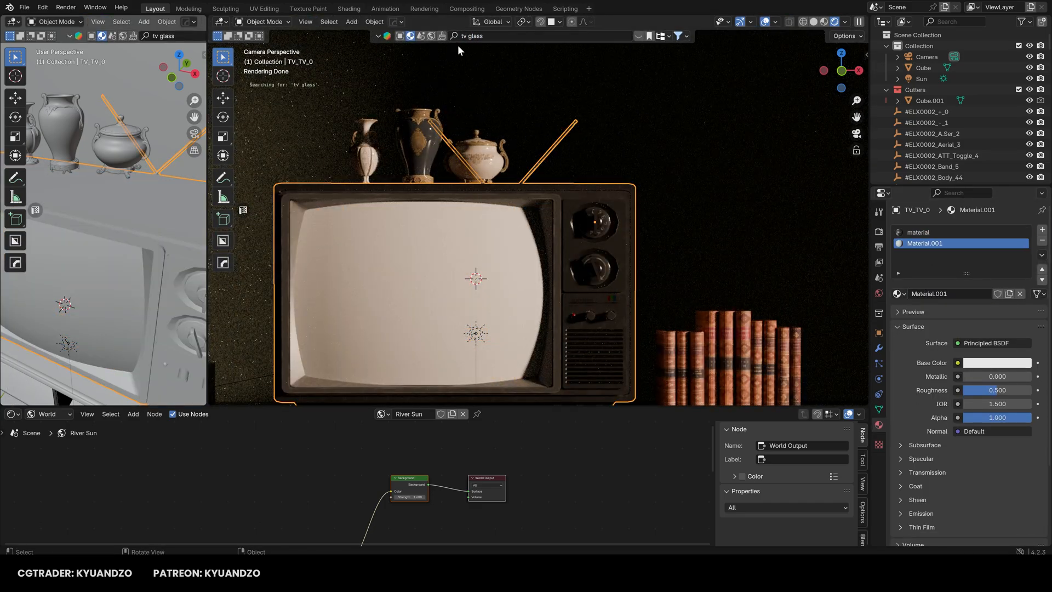
# Search the material library for "tv glass", try the Glass material on the television screen and apply Smoked Colored Glass instead
pyautogui.moveTo(338, 68); pyautogui.dragTo(464, 271)
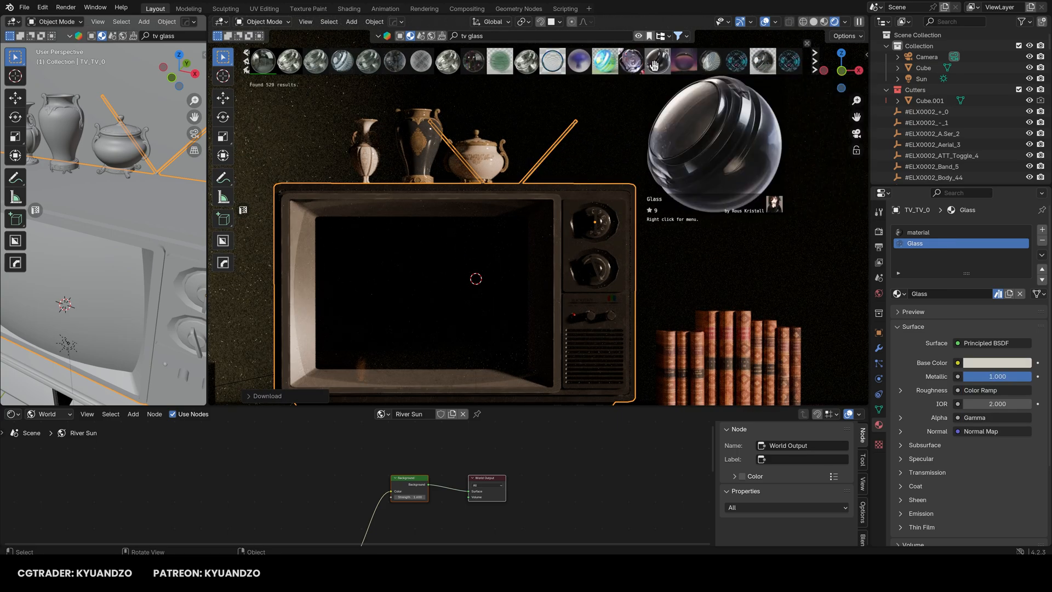
pyautogui.moveTo(730, 59); pyautogui.dragTo(458, 277)
pyautogui.moveTo(755, 63); pyautogui.dragTo(438, 279)
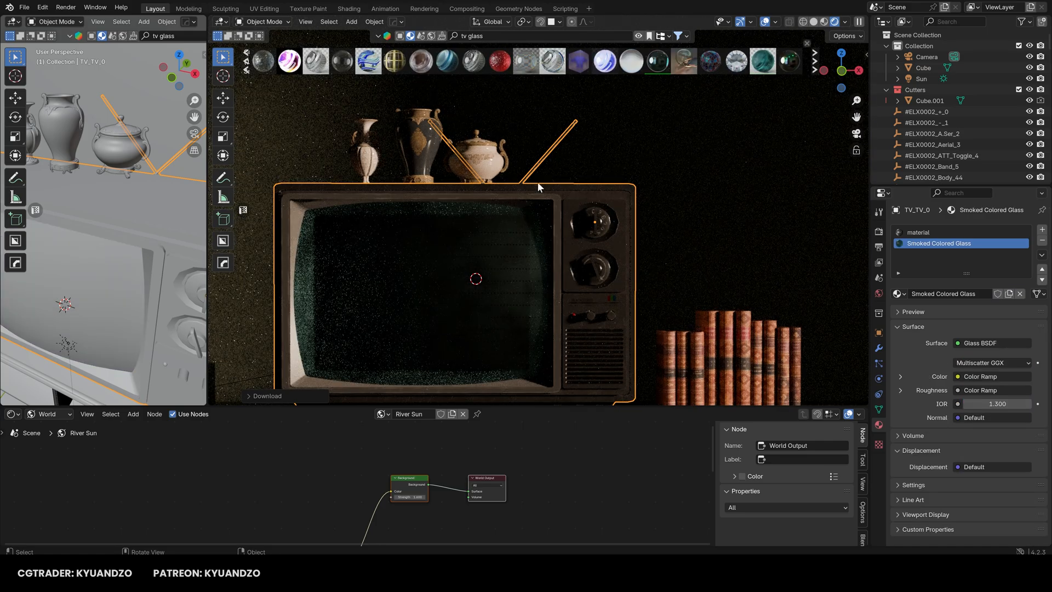
pyautogui.moveTo(667, 65)
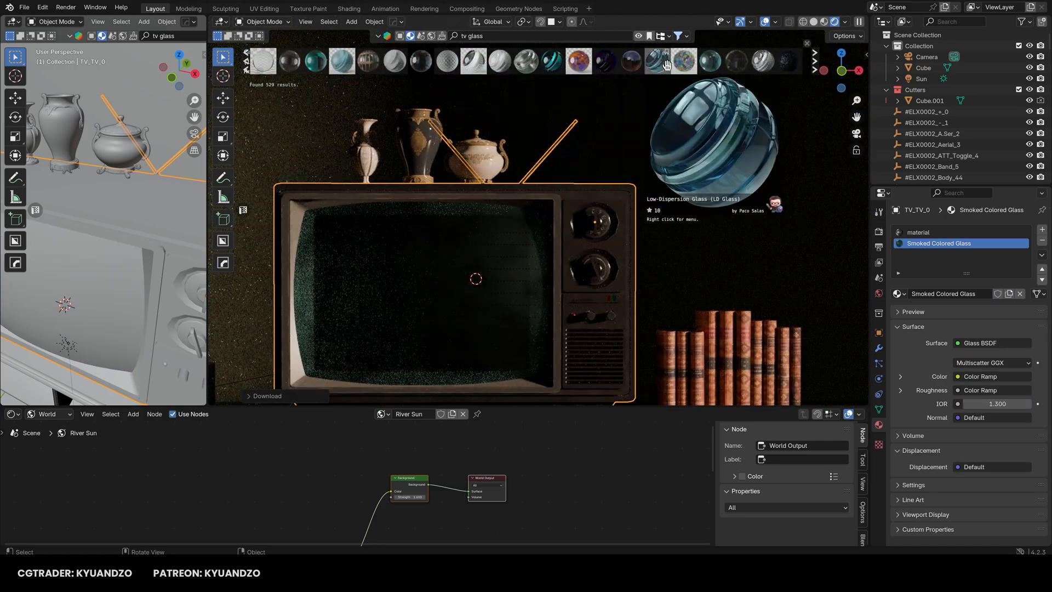
# Show the television's object material nodes in the shader editor and set the Glass BSDF's IOR to 0.500
pyautogui.click(54, 415)
pyautogui.click(49, 438)
pyautogui.scroll(5, 435, 483)
pyautogui.moveTo(529, 543); pyautogui.dragTo(556, 502, button='middle')
pyautogui.moveTo(577, 481); pyautogui.dragTo(539, 481)
pyautogui.scroll(-7, 403, 198)
pyautogui.scroll(6, 404, 197)
pyautogui.moveTo(472, 430); pyautogui.dragTo(507, 525, button='middle')
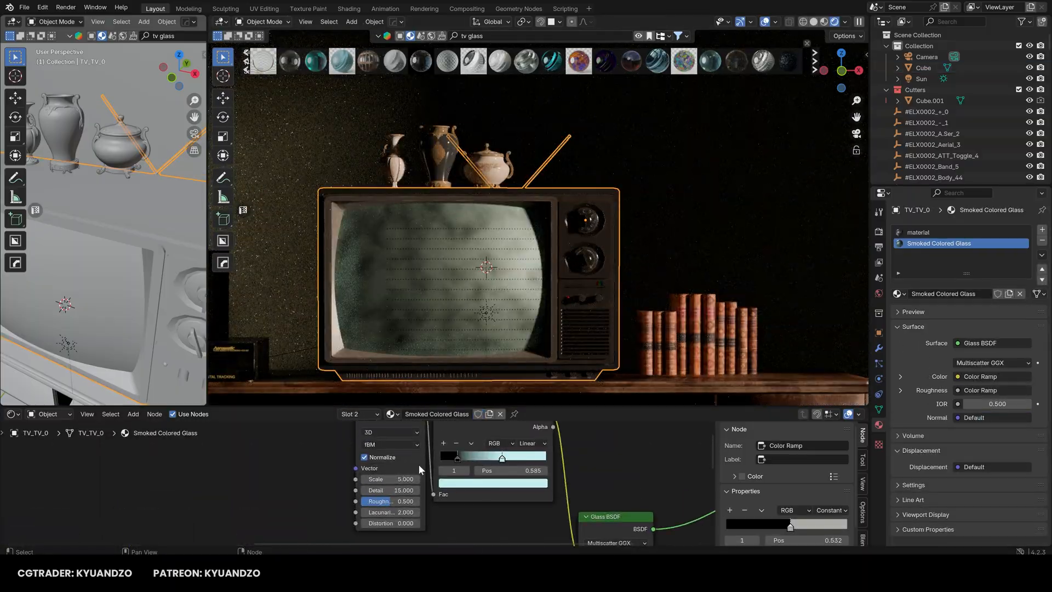
# Set the noise texture's scale to 117.200 in the Smoked Colored Glass material and inspect the television screen up close
pyautogui.moveTo(410, 479); pyautogui.dragTo(476, 479)
pyautogui.click(553, 269)
pyautogui.click(552, 269)
pyautogui.scroll(4, 514, 265)
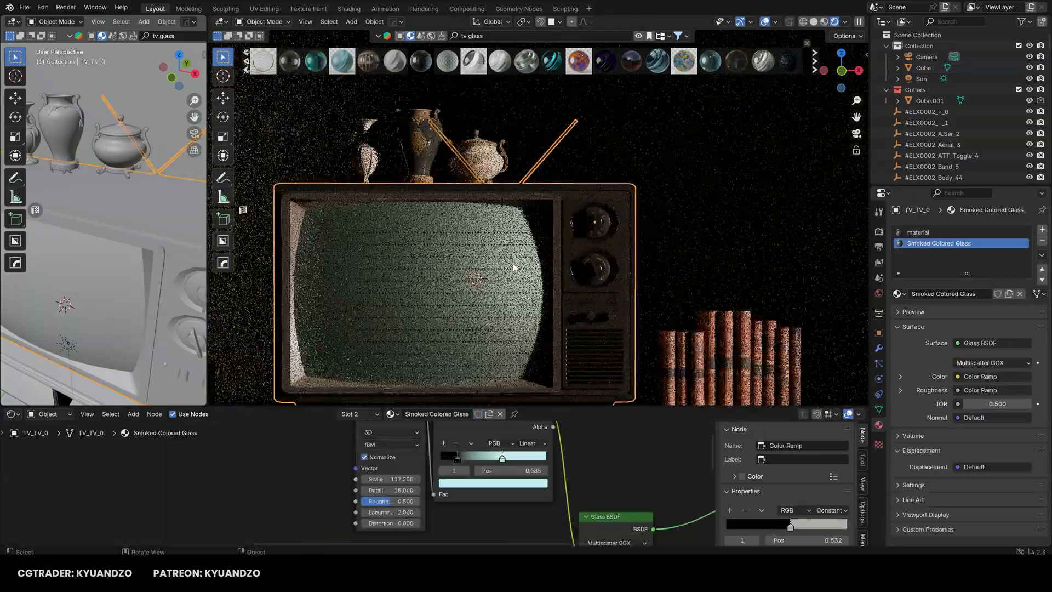
pyautogui.keyDown('shift'); pyautogui.moveTo(416, 285); pyautogui.dragTo(545, 248, button='middle'); pyautogui.keyUp('shift')
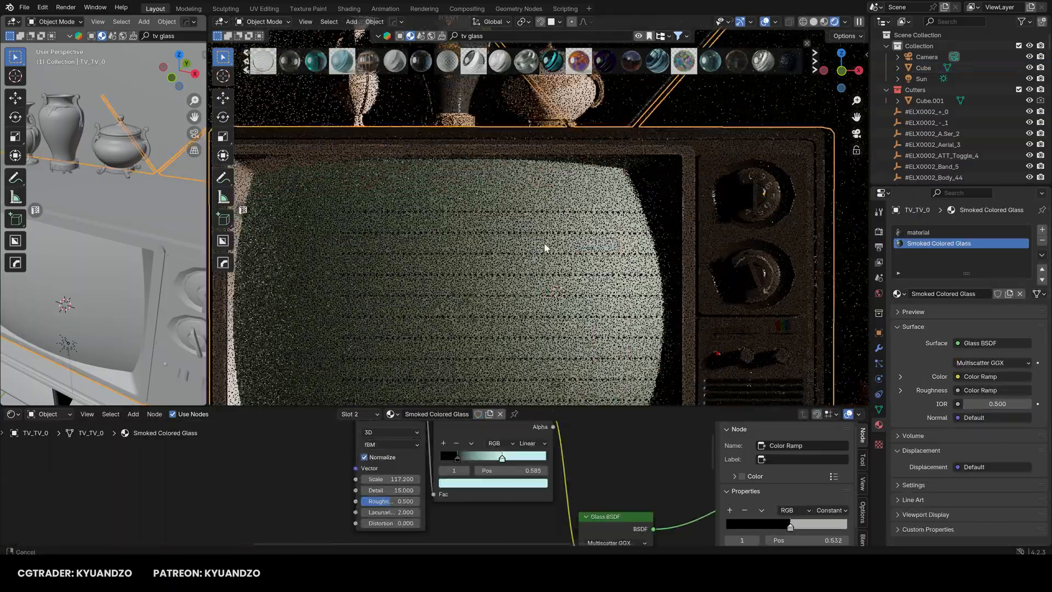
pyautogui.scroll(-4, 545, 248)
# Return to the Smoked Colored Glass material and move the dark stop of its color ramp to position 0.414
pyautogui.click(1002, 233)
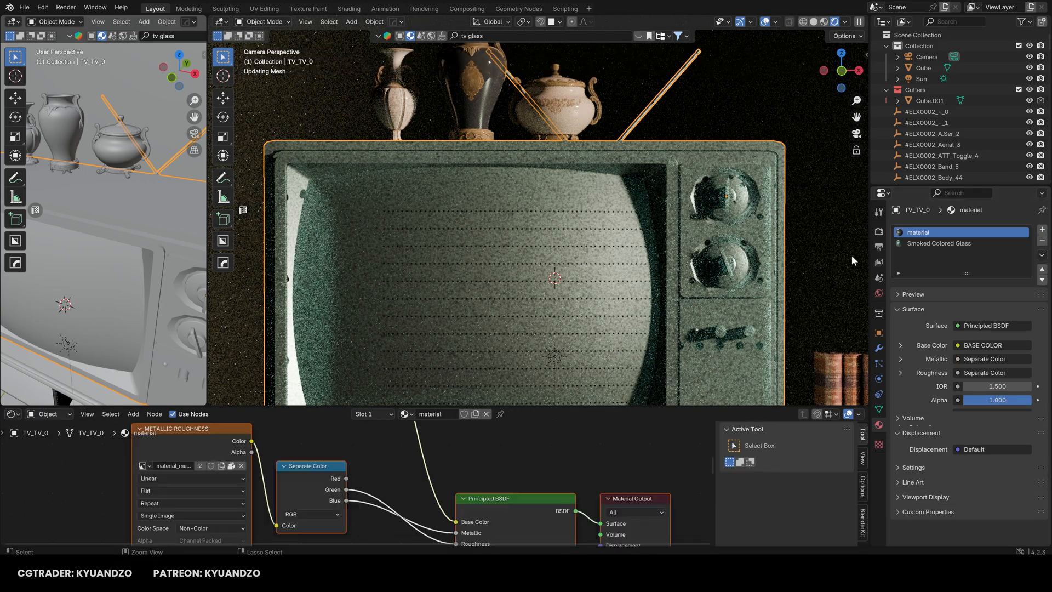
pyautogui.click(951, 244)
pyautogui.moveTo(458, 459); pyautogui.dragTo(472, 461)
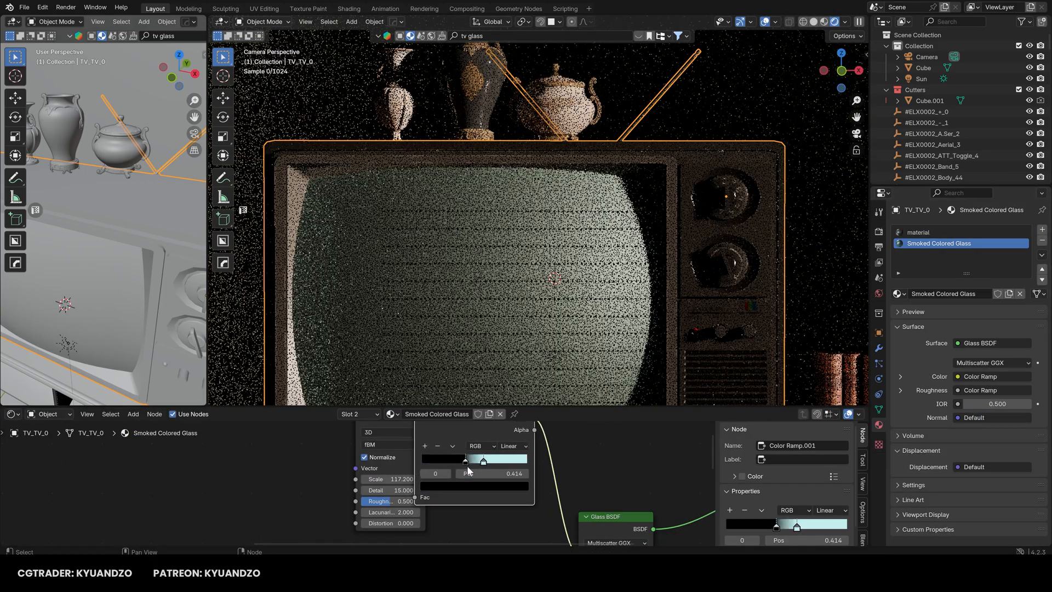
# Undo the last color ramp stop change and try an IOR of 2.500 on the Glass BSDF
pyautogui.hotkey('ctrl', 'z')
pyautogui.click(301, 458)
pyautogui.moveTo(301, 458); pyautogui.dragTo(267, 501, button='middle')
pyautogui.moveTo(329, 466); pyautogui.dragTo(271, 483)
pyautogui.moveTo(398, 537); pyautogui.dragTo(365, 535)
pyautogui.hotkey('ctrl', 'z')
pyautogui.moveTo(378, 527); pyautogui.dragTo(347, 530, button='middle')
pyautogui.moveTo(525, 489); pyautogui.dragTo(485, 498)
pyautogui.hotkey('ctrl', 'z')
pyautogui.moveTo(542, 496); pyautogui.dragTo(495, 504, button='middle')
pyautogui.moveTo(495, 505); pyautogui.dragTo(526, 504)
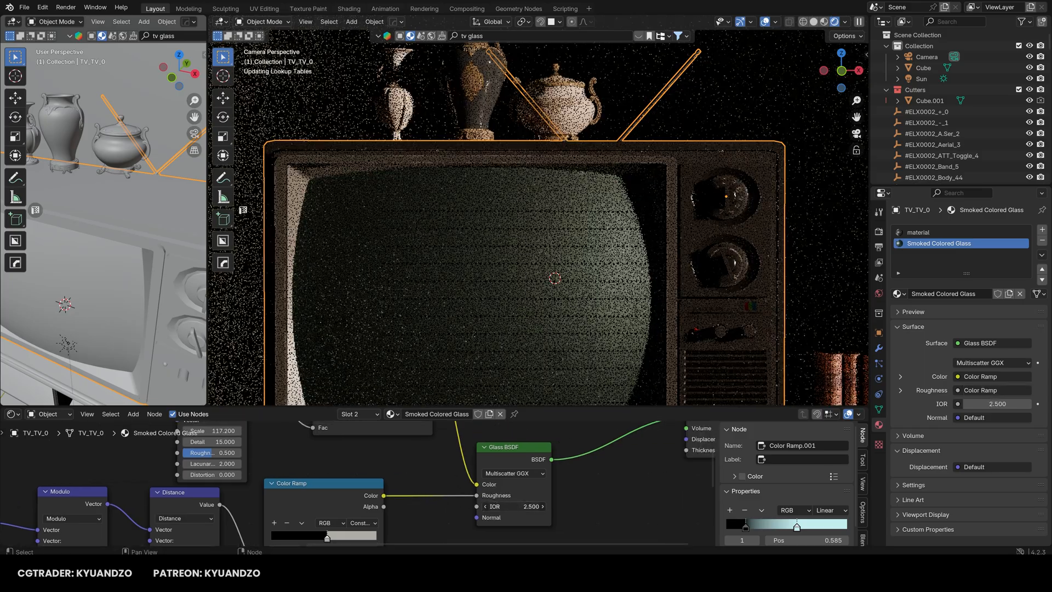
pyautogui.hotkey('ctrl', 'z')
# Dissolve the lower chain of math nodes in the Smoked Colored Glass material
pyautogui.moveTo(613, 432); pyautogui.dragTo(439, 472, button='middle')
pyautogui.click(523, 460)
pyautogui.scroll(-6, 474, 468)
pyautogui.moveTo(213, 514); pyautogui.dragTo(473, 437, button='middle')
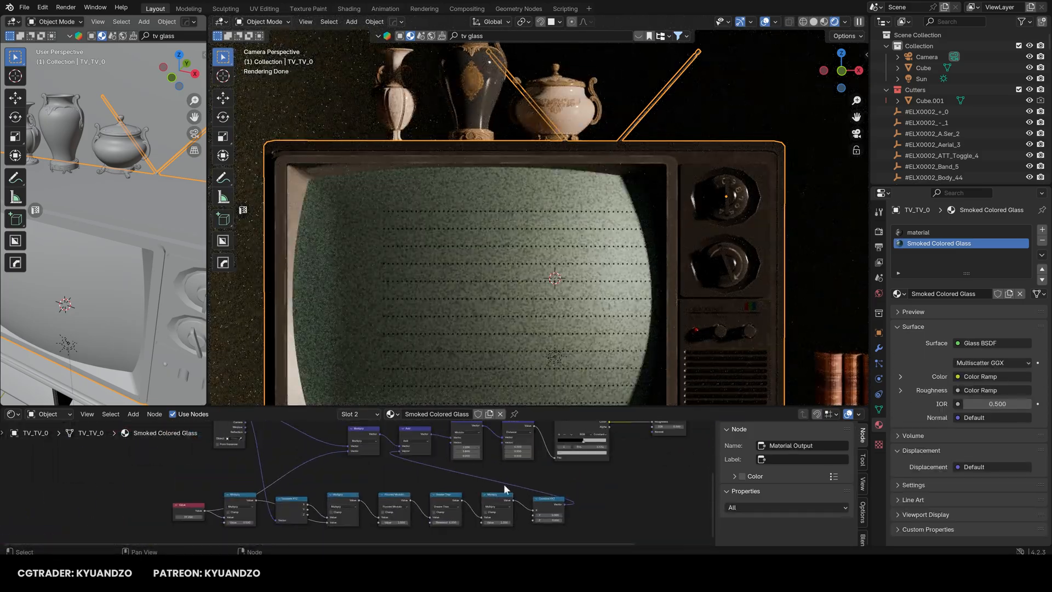
pyautogui.moveTo(614, 489); pyautogui.dragTo(78, 536)
pyautogui.hotkey('ctrl', 'x')
pyautogui.hotkey('ctrl', 'z')
pyautogui.hotkey('ctrl', 'shift', 'z')
pyautogui.moveTo(388, 470); pyautogui.dragTo(353, 520, button='middle')
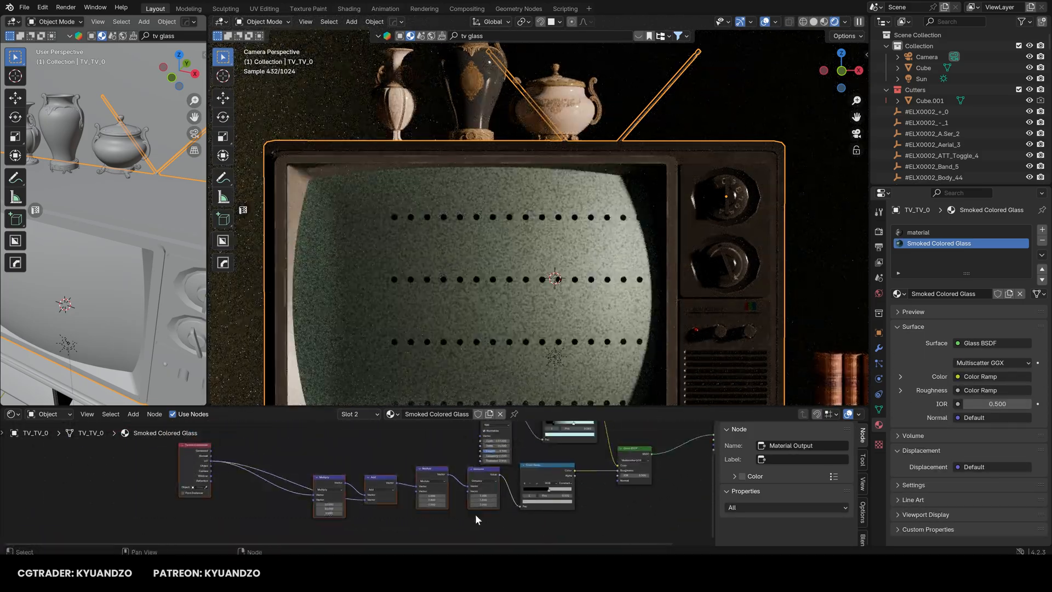
# Dissolve the remaining vector math nodes that feed the roughness color ramp to remove the dotted pattern from the television glass
pyautogui.moveTo(475, 514); pyautogui.dragTo(297, 455)
pyautogui.scroll(4, 265, 487)
pyautogui.moveTo(137, 455); pyautogui.dragTo(440, 493)
pyautogui.click(317, 491)
pyautogui.hotkey('ctrl', 'x')
pyautogui.click(376, 488)
pyautogui.hotkey('ctrl', 'x')
pyautogui.click(442, 485)
pyautogui.hotkey('ctrl', 'x')
pyautogui.click(538, 476)
pyautogui.hotkey('ctrl', 'x')
pyautogui.hotkey('ctrl', 'z')
pyautogui.scroll(4, 440, 493)
pyautogui.moveTo(440, 493); pyautogui.dragTo(354, 451, button='middle')
pyautogui.moveTo(472, 476); pyautogui.dragTo(476, 471)
pyautogui.scroll(-4, 329, 244)
# Select the Sun light in the camera view and save the scene file
pyautogui.click(329, 244)
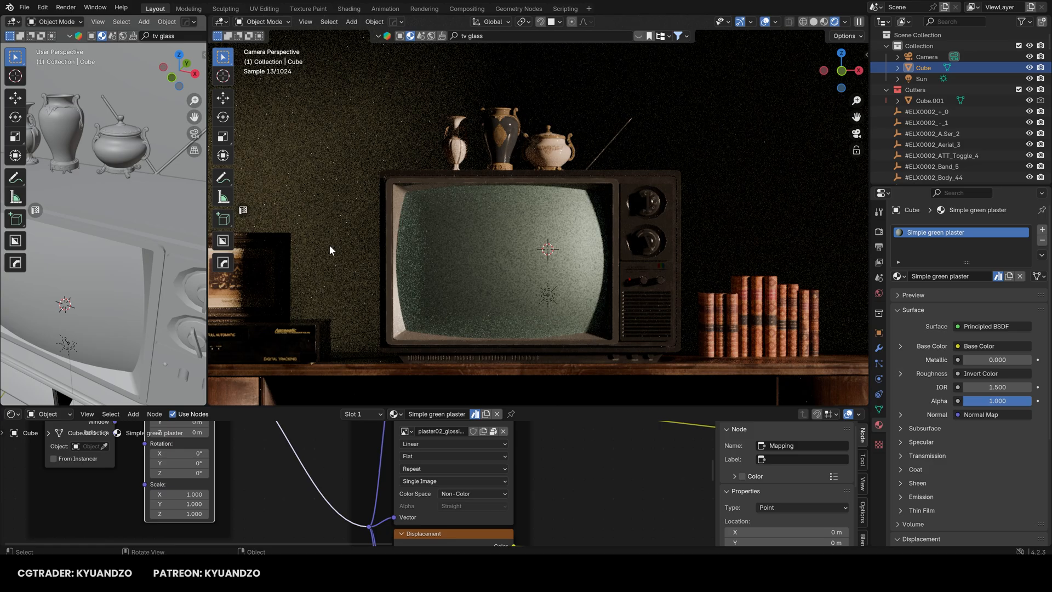
pyautogui.click(545, 294)
pyautogui.scroll(-2, 527, 255)
pyautogui.hotkey('ctrl', 's')
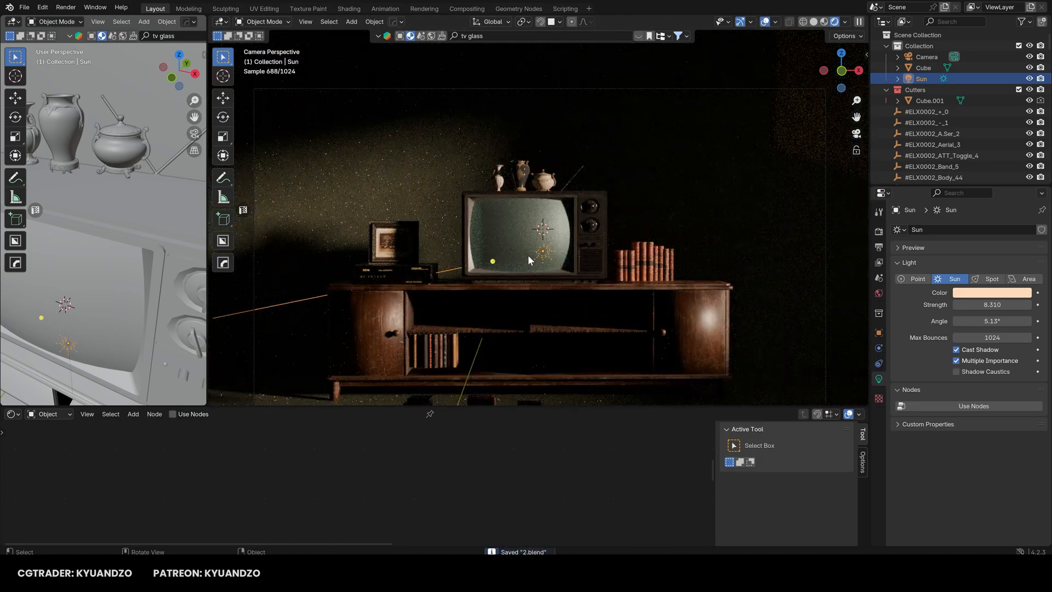
# Add an enlarged area light at the television and raise it along Z above the TV stand
pyautogui.keyDown('shift'); pyautogui.rightClick(537, 216); pyautogui.keyUp('shift')
pyautogui.hotkey('shift', 'a')
pyautogui.moveTo(520, 217)
pyautogui.click(575, 253)
pyautogui.scroll(-10, 110, 236)
pyautogui.press('s')
pyautogui.click(137, 315)
pyautogui.press('g')
pyautogui.press('z')
pyautogui.click(164, 248)
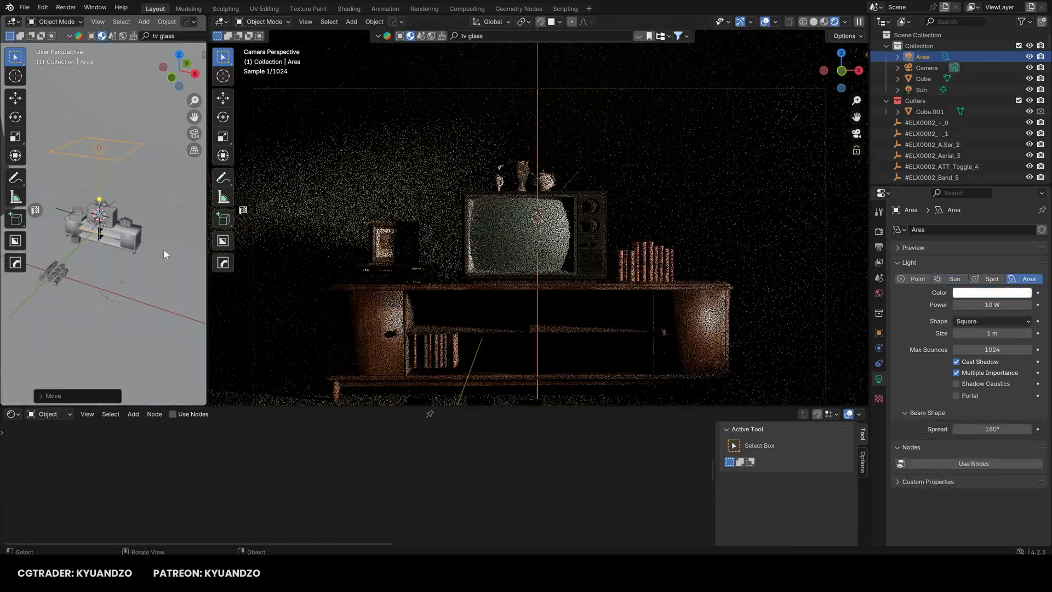
# Set the area light's power to 651.2 W and its color to orange, and move it along Y
pyautogui.moveTo(993, 304); pyautogui.dragTo(1030, 304)
pyautogui.press('g')
pyautogui.press('y')
pyautogui.click(132, 311)
pyautogui.click(991, 293)
pyautogui.moveTo(958, 204)
pyautogui.mouseDown()
pyautogui.moveTo(953, 216)
pyautogui.moveTo(953, 188)
pyautogui.moveTo(950, 206)
pyautogui.mouseUp()
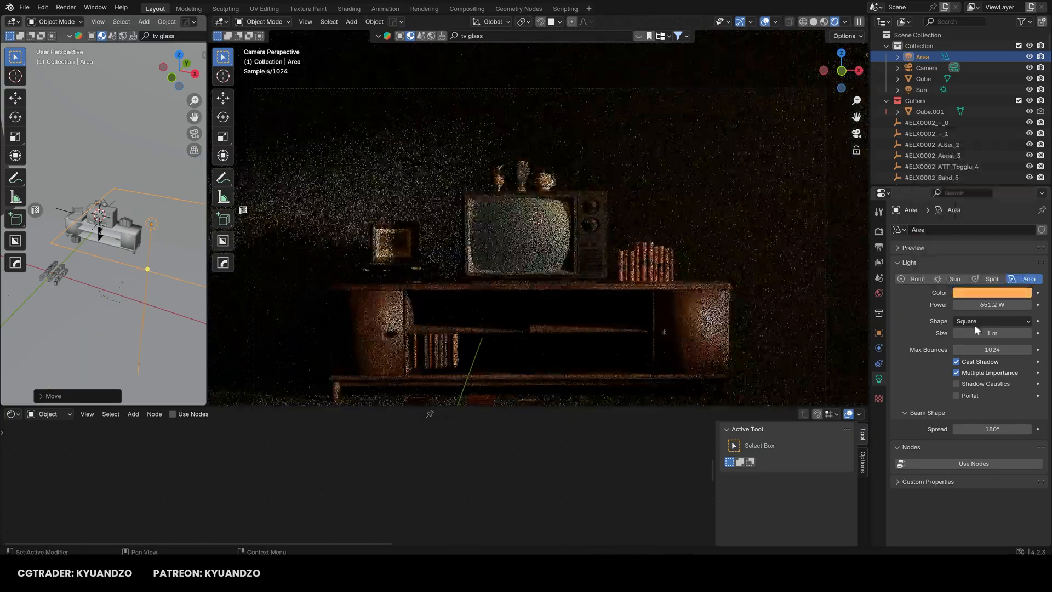
# Narrow the area light's spread to 1.4° and rotate the light freely and about Z
pyautogui.moveTo(991, 429)
pyautogui.mouseDown()
pyautogui.moveTo(953, 429)
pyautogui.moveTo(991, 429)
pyautogui.mouseUp()
pyautogui.press('r')
pyautogui.press('r')
pyautogui.click(85, 236)
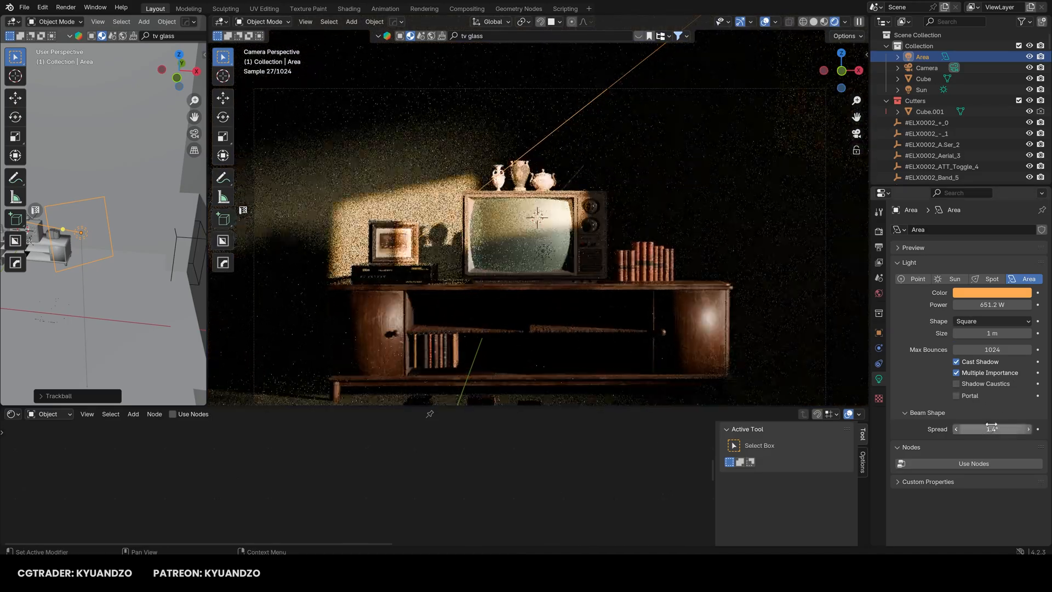
pyautogui.press('r')
pyautogui.press('z')
pyautogui.click(166, 296)
pyautogui.moveTo(166, 293); pyautogui.dragTo(103, 301, button='middle')
pyautogui.hotkey('shift', '`')
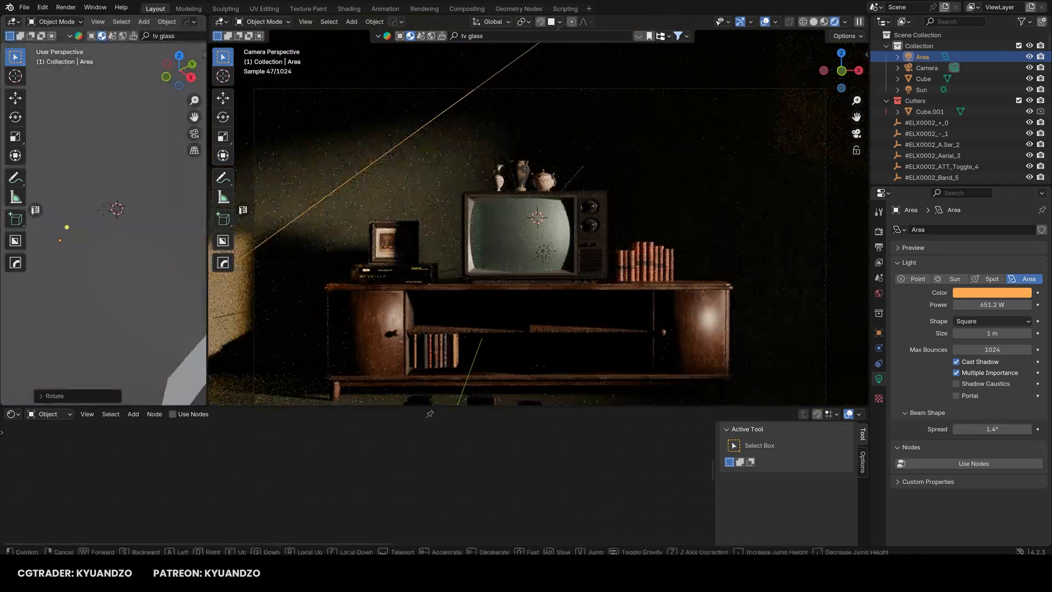
# Rescale the area light, shift it along Y and turn it about Z toward the television
pyautogui.press('s')
pyautogui.click(103, 210)
pyautogui.press('g')
pyautogui.press('y')
pyautogui.click(9, 317)
pyautogui.press('s')
pyautogui.click(112, 186)
pyautogui.press('r')
pyautogui.press('z')
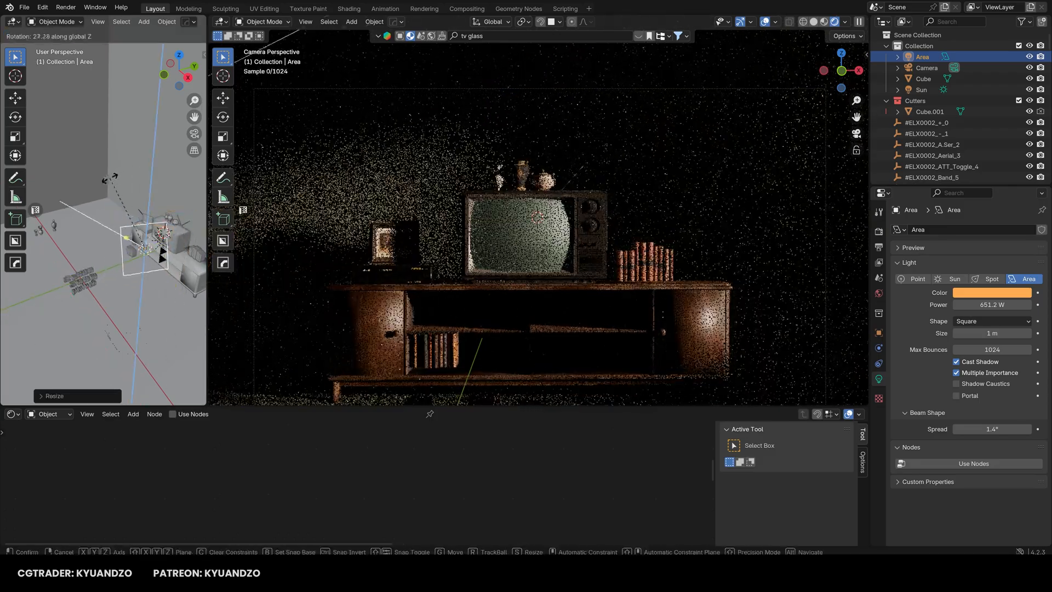
pyautogui.click(112, 176)
# Move the area light along Y and tilt it about X so its beam crosses the television screen
pyautogui.press('g')
pyautogui.press('y')
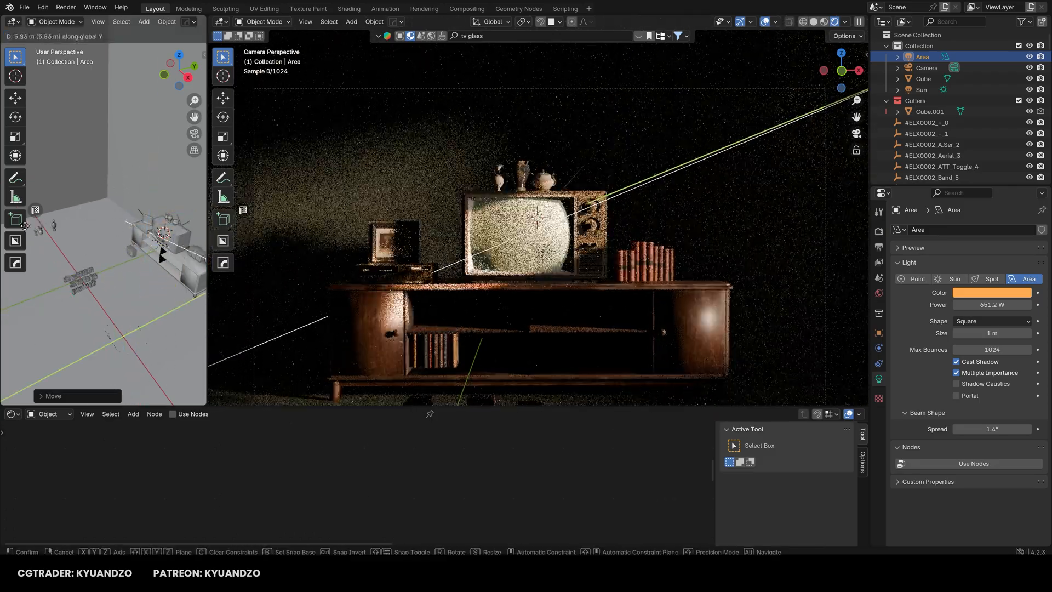
pyautogui.press('r')
pyautogui.press('x')
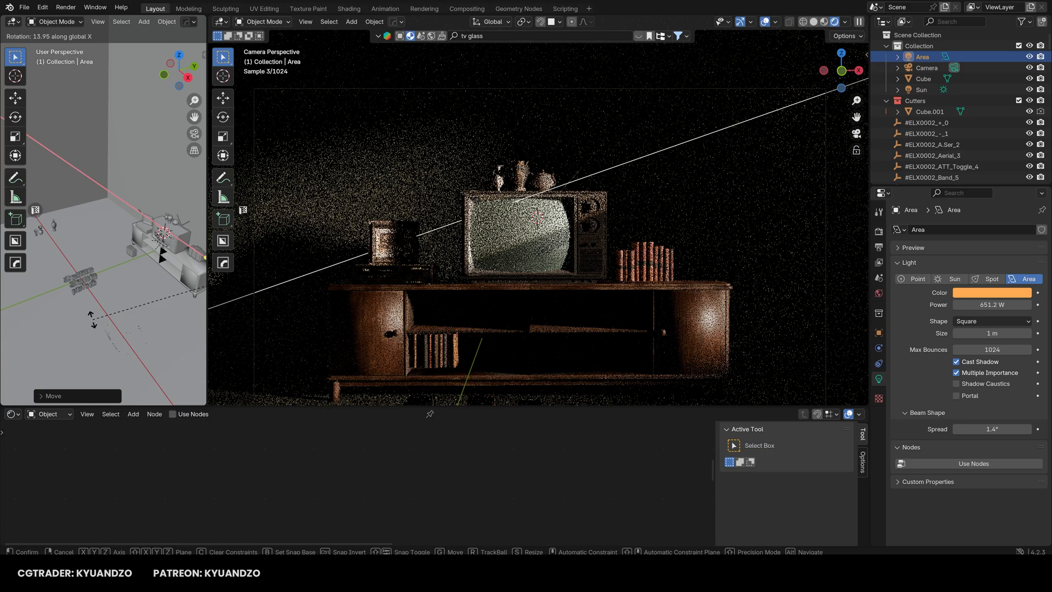
pyautogui.click(162, 278)
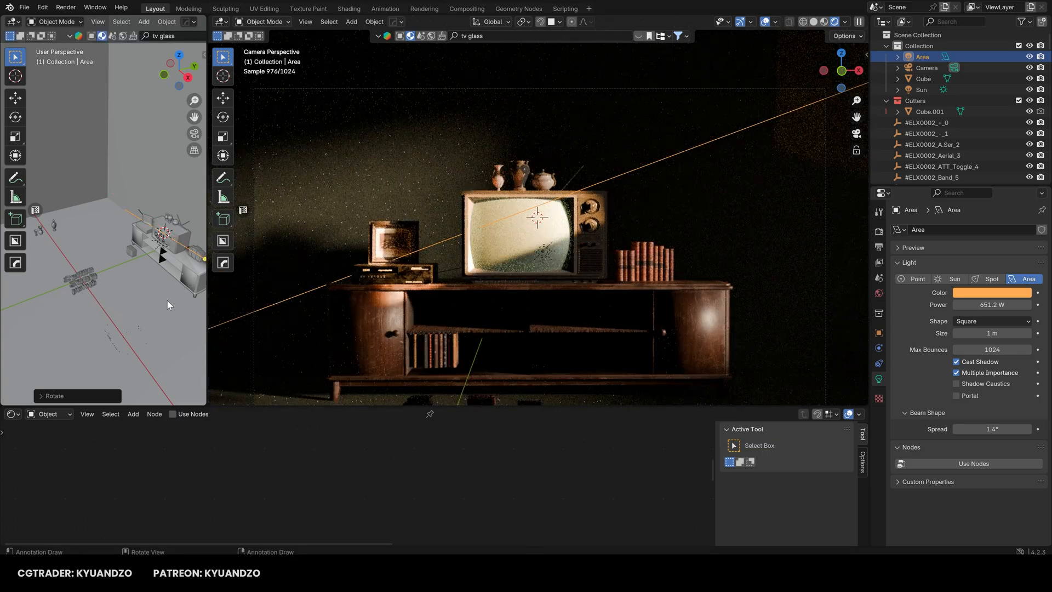
# Fine-tune the area light's orange color and lower its power
pyautogui.click(983, 295)
pyautogui.moveTo(958, 198)
pyautogui.mouseDown()
pyautogui.moveTo(943, 187)
pyautogui.moveTo(953, 199)
pyautogui.mouseUp()
pyautogui.moveTo(991, 304); pyautogui.dragTo(961, 304)
pyautogui.scroll(3, 110, 294)
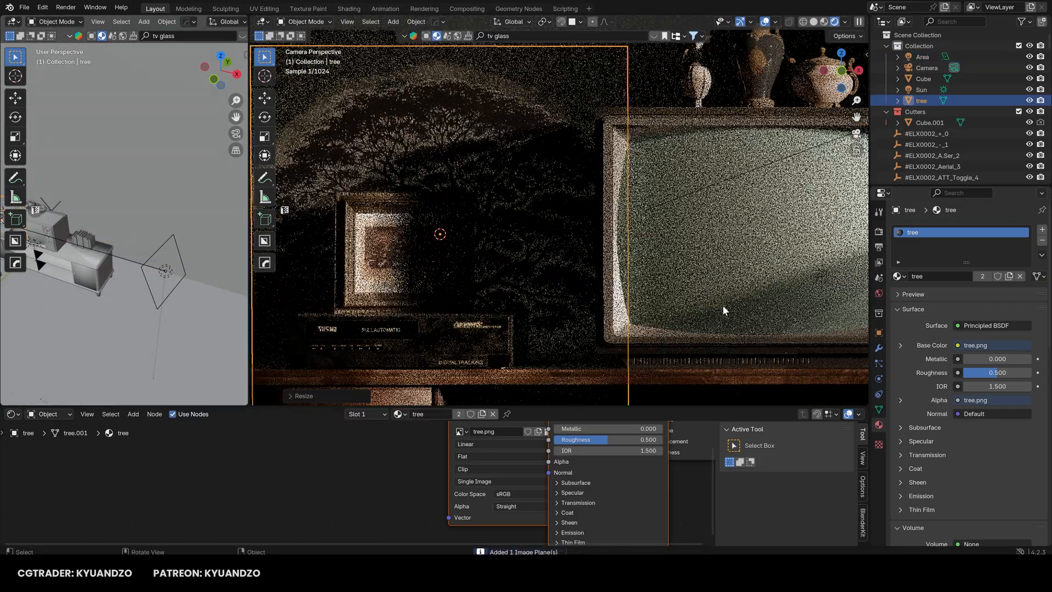
# Move the tree image plane beside the area light, rotate it about Z and raise it about 2.6 m
pyautogui.scroll(-3, 722, 304)
pyautogui.press('g')
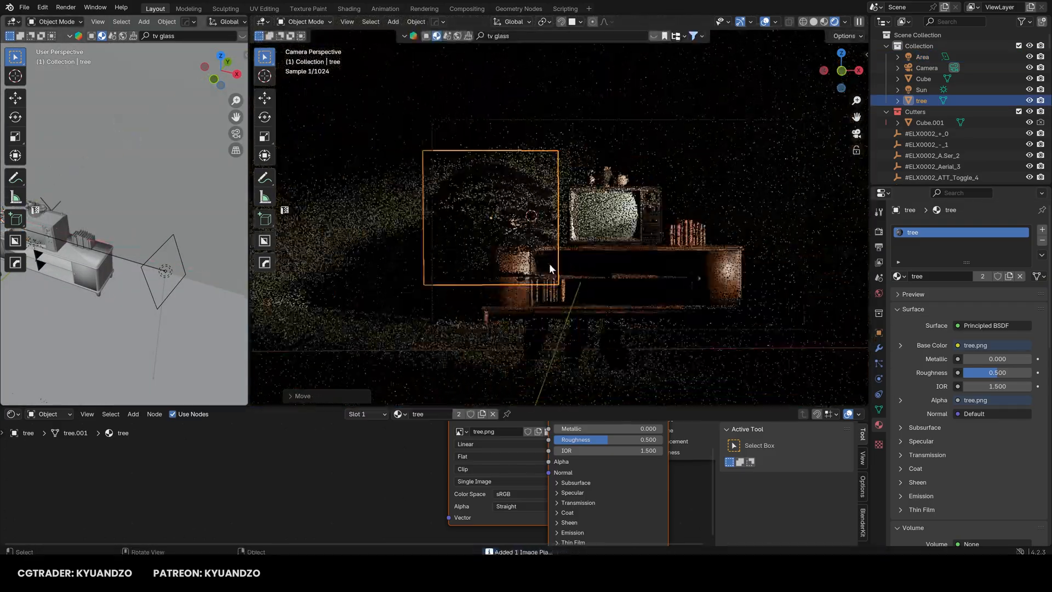
pyautogui.click(135, 272)
pyautogui.press('r')
pyautogui.press('z')
pyautogui.click(144, 276)
pyautogui.press('g')
pyautogui.press('y')
pyautogui.click(156, 274)
pyautogui.press('g')
pyautogui.press('z')
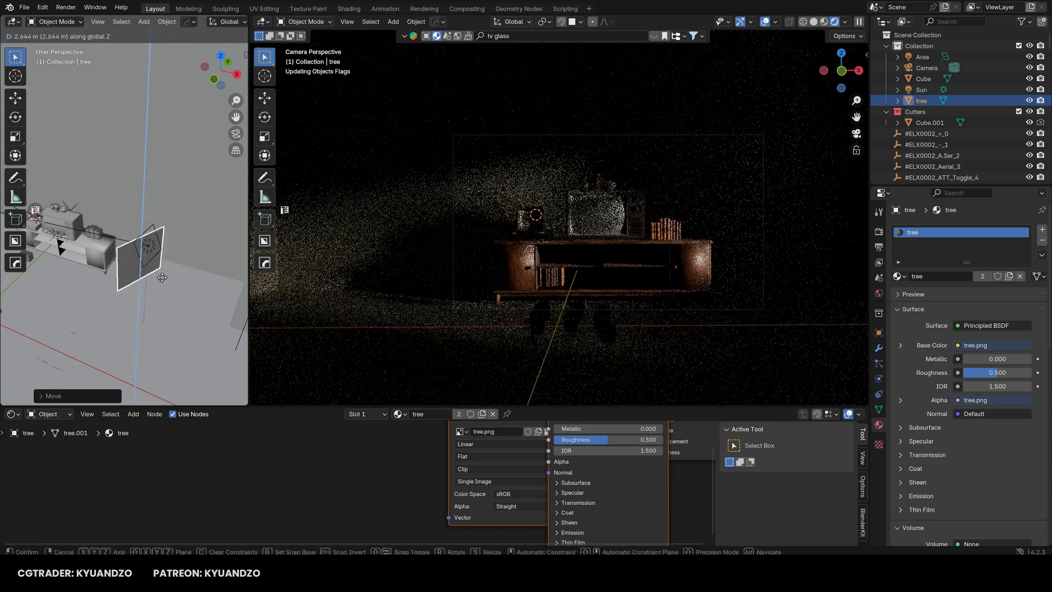
pyautogui.click(162, 275)
# Shift the tree image plane along X in front of the area light and scale it up to cover the beam
pyautogui.scroll(4, 180, 291)
pyautogui.click(131, 346)
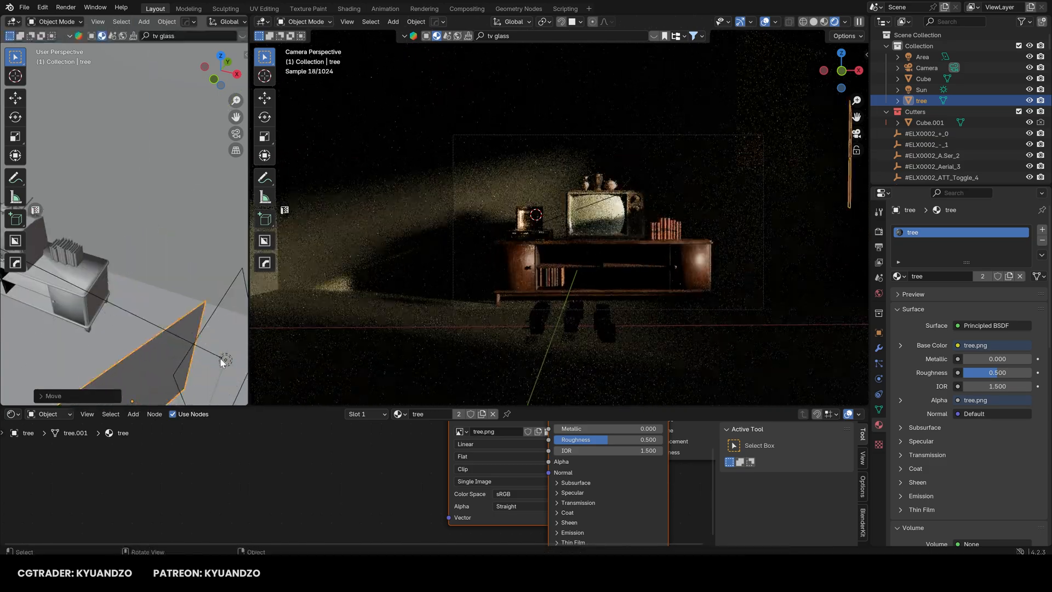
pyautogui.press('g')
pyautogui.press('y')
pyautogui.press('x')
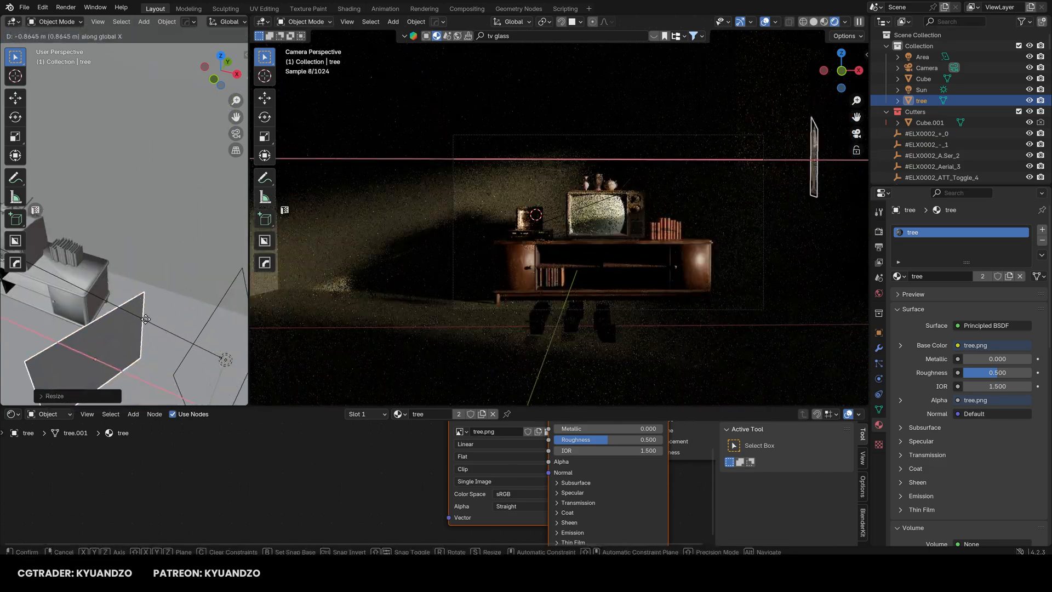
pyautogui.rightClick(135, 277)
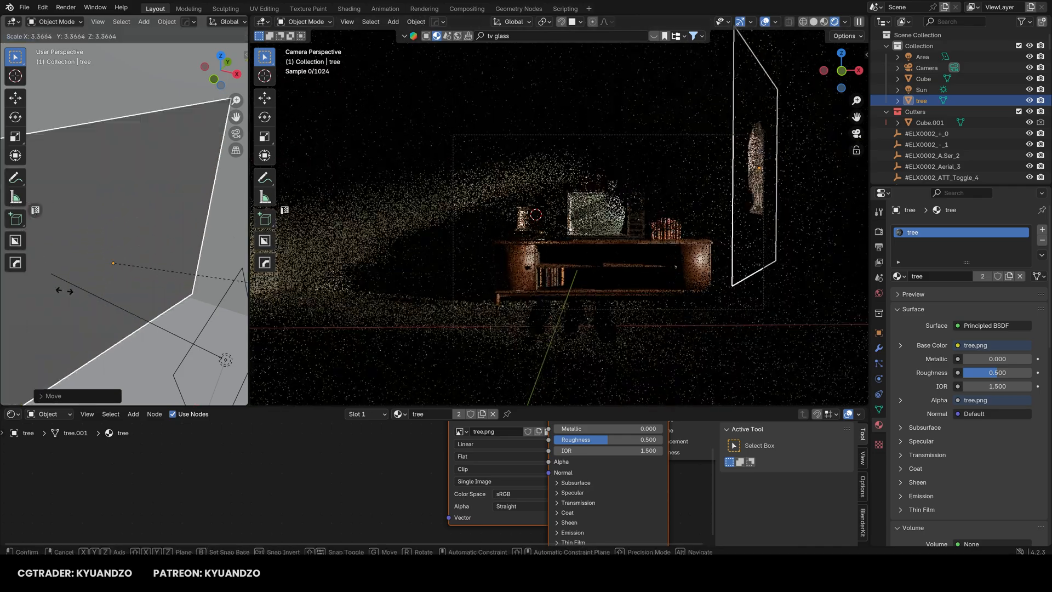
pyautogui.press('g')
pyautogui.press('x')
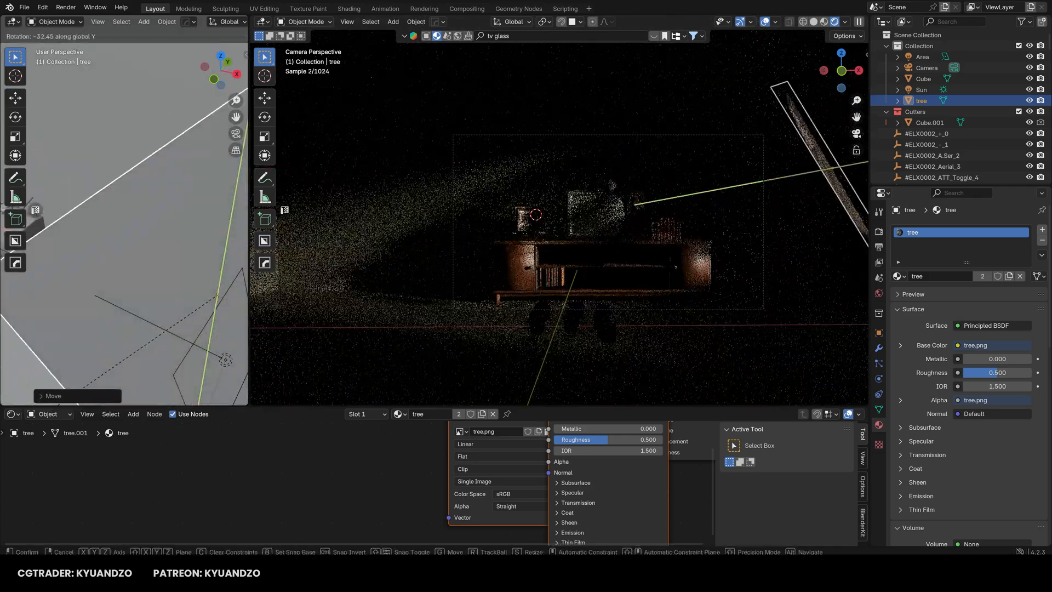
pyautogui.click(112, 266)
pyautogui.press('s')
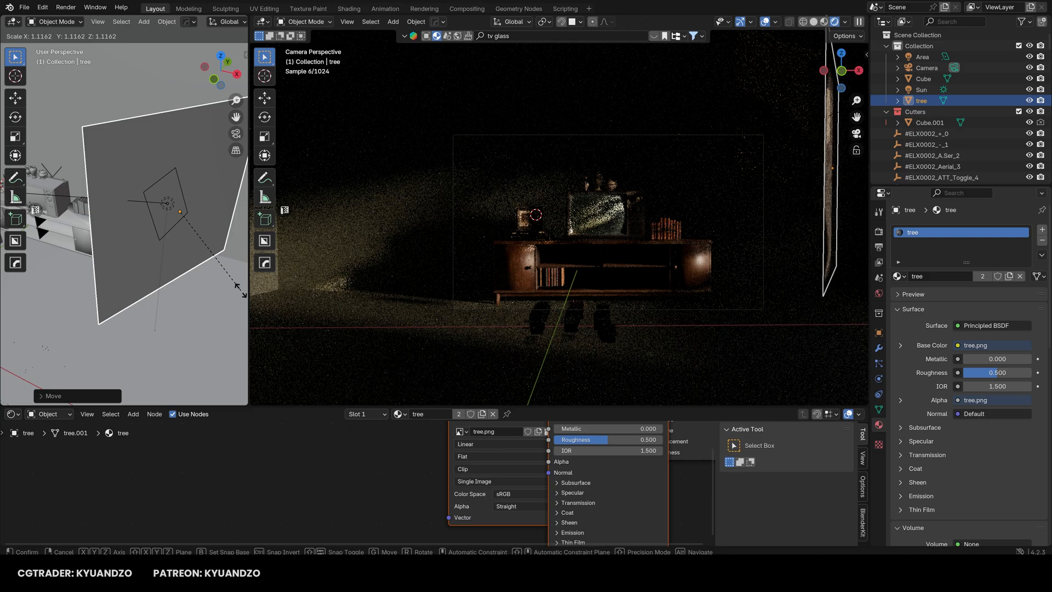
# Insert a Brightness/Contrast node between the tree.png Alpha output and the Principled BSDF Alpha input
pyautogui.click(466, 493)
pyautogui.moveTo(467, 493); pyautogui.dragTo(349, 504)
pyautogui.moveTo(490, 467); pyautogui.dragTo(460, 511, button='middle')
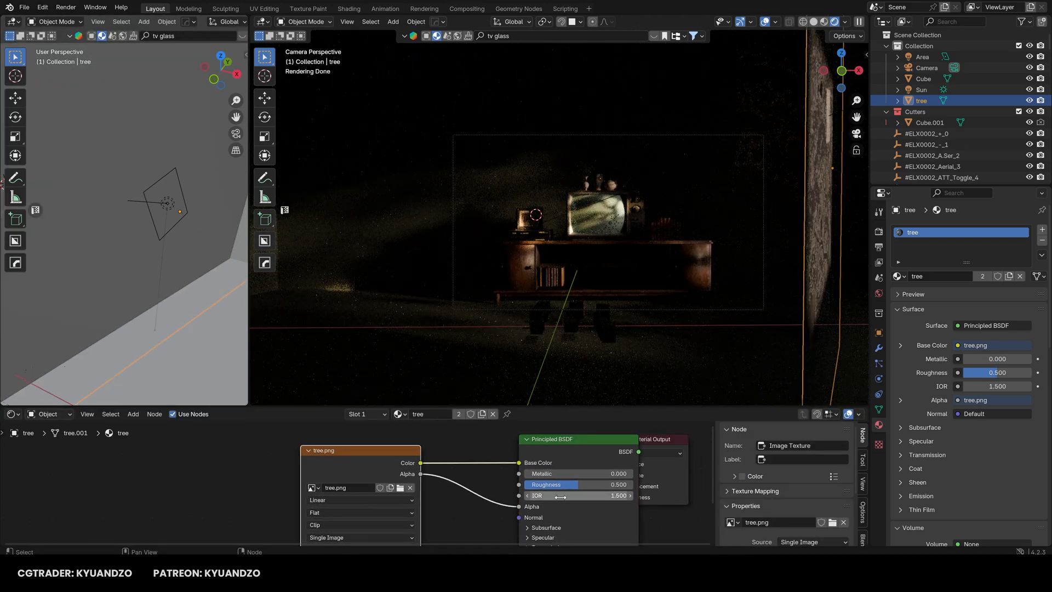
pyautogui.moveTo(519, 507); pyautogui.dragTo(553, 505)
pyautogui.hotkey('ctrl', 'z')
pyautogui.moveTo(348, 469); pyautogui.dragTo(337, 469)
pyautogui.hotkey('shift', 'a')
pyautogui.write('br')
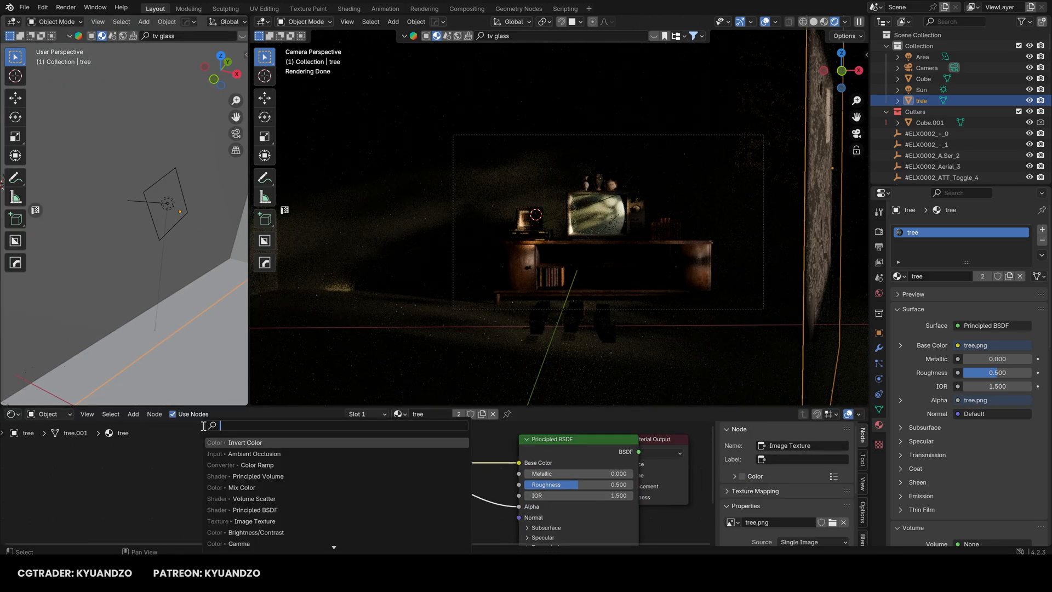
pyautogui.press('Return')
pyautogui.click(427, 479)
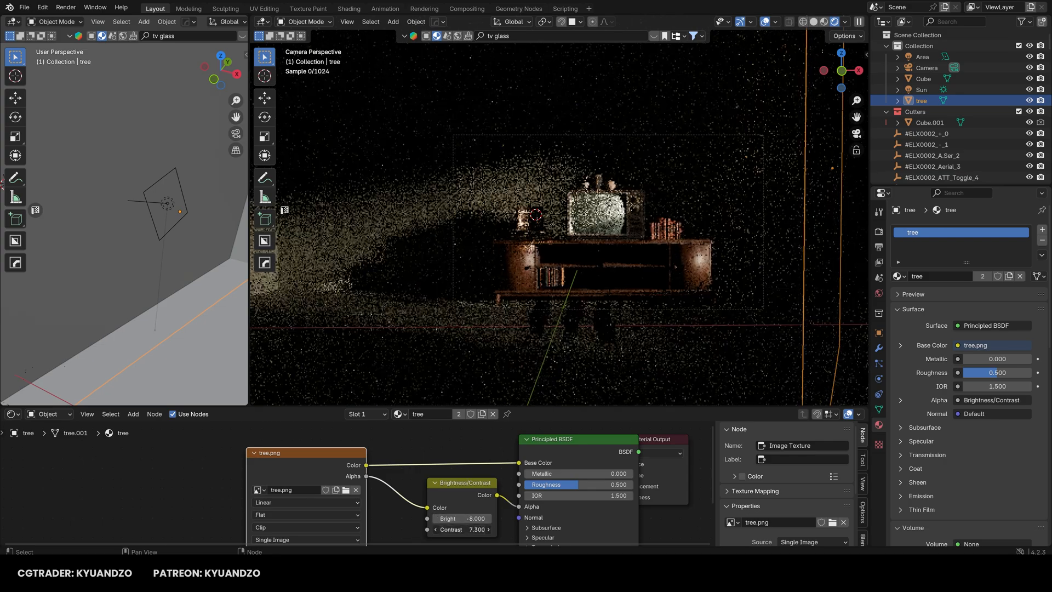
# Set the Brightness/Contrast node to brightness -6.000 and contrast 11.900, and move the tree plane along Z
pyautogui.moveTo(462, 529); pyautogui.dragTo(475, 529)
pyautogui.moveTo(462, 518)
pyautogui.mouseDown()
pyautogui.moveTo(510, 518)
pyautogui.moveTo(442, 518)
pyautogui.moveTo(498, 521)
pyautogui.moveTo(477, 529)
pyautogui.moveTo(494, 529)
pyautogui.moveTo(468, 519)
pyautogui.mouseUp()
pyautogui.press('g')
pyautogui.press('z')
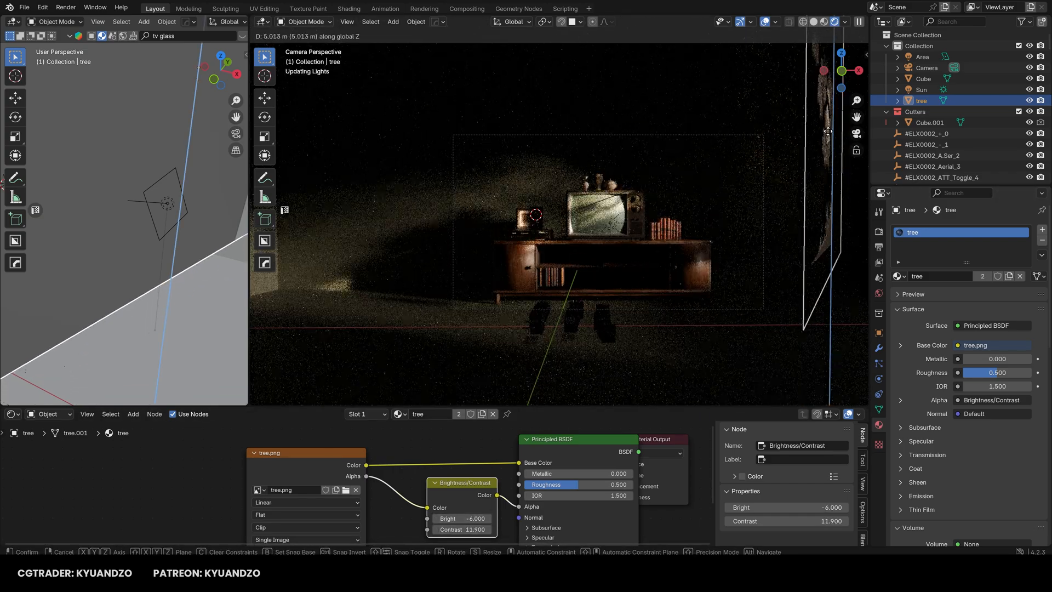
pyautogui.click(822, 170)
# Reframe the camera closer on the TV stand
pyautogui.hotkey('shift', '`')
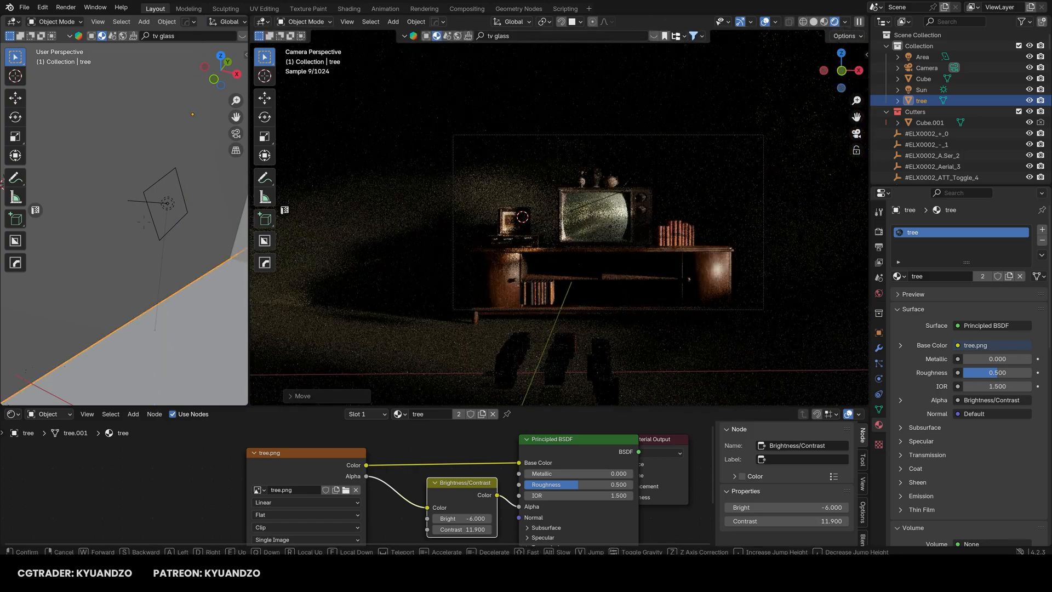
pyautogui.click(698, 252)
pyautogui.scroll(-5, 698, 252)
pyautogui.scroll(7, 698, 252)
# Set the camera's passepartout opacity to 1.000
pyautogui.click(927, 68)
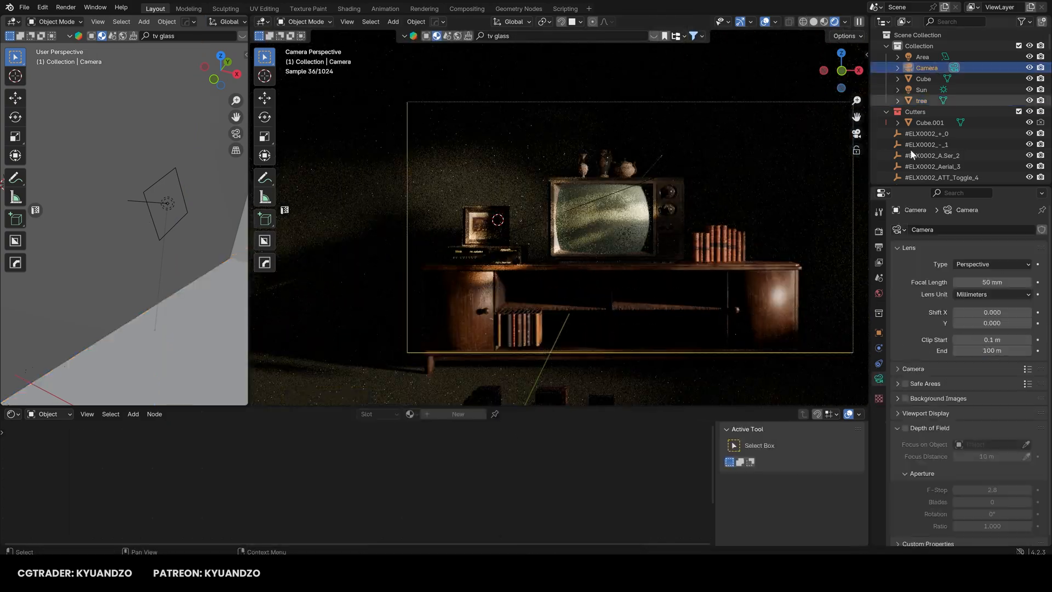
pyautogui.scroll(-2, 951, 426)
pyautogui.moveTo(996, 449); pyautogui.dragTo(1032, 449)
pyautogui.scroll(-2, 635, 293)
# Fine-tune the camera framing around the TV stand and save the scene file
pyautogui.hotkey('shift', '`')
pyautogui.click(625, 281)
pyautogui.scroll(2, 625, 280)
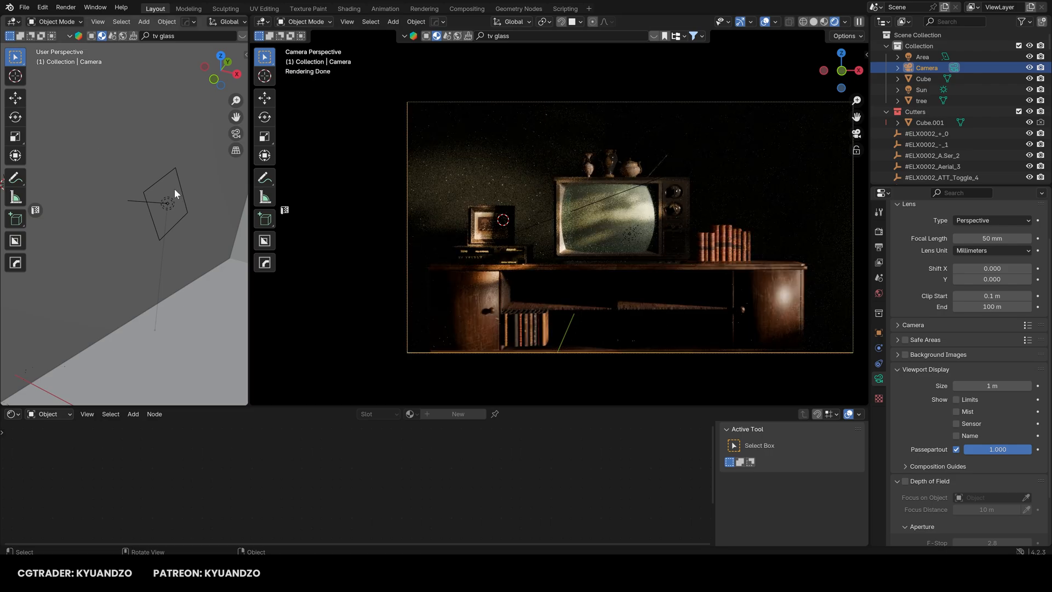
pyautogui.hotkey('ctrl', 's')
# Select the Book_pack_1 books inside the TV stand and move them along Y and X
pyautogui.scroll(-1, 591, 200)
pyautogui.scroll(-5, 138, 265)
pyautogui.hotkey('shift', '`')
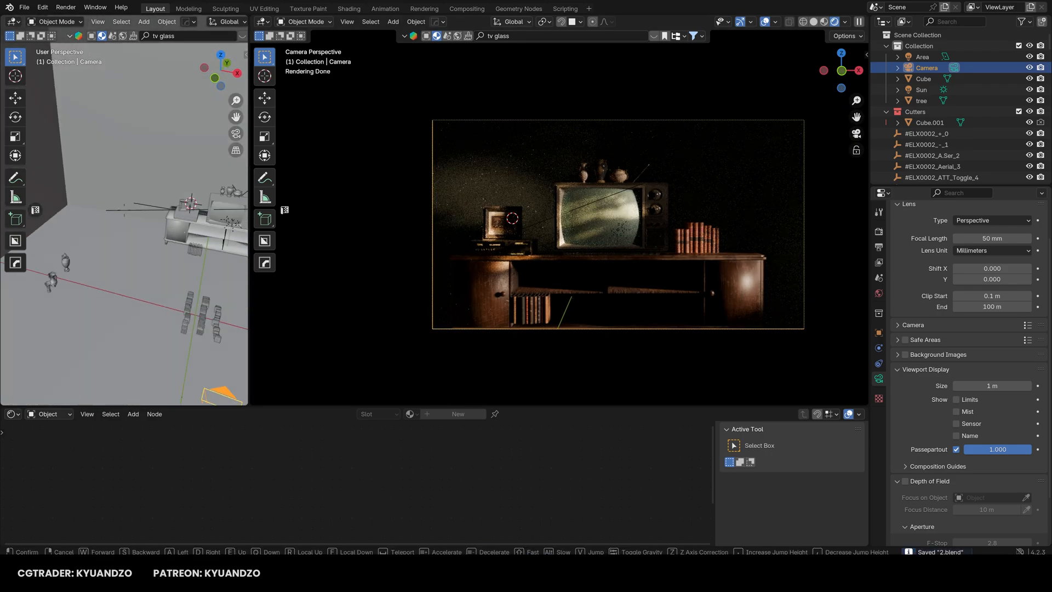
pyautogui.click(124, 224)
pyautogui.click(68, 72)
pyautogui.press('KP_Decimal')
pyautogui.scroll(-5, 153, 272)
pyautogui.press('g')
pyautogui.press('y')
pyautogui.click(151, 104)
pyautogui.press('g')
pyautogui.press('x')
pyautogui.click(133, 107)
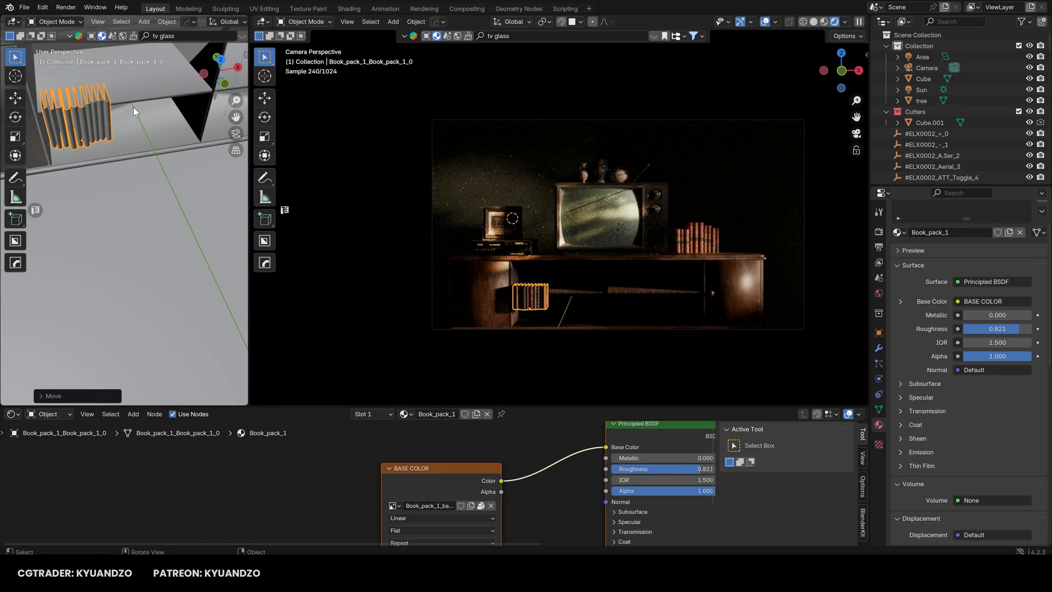
# Place Book_pack_5 beside the first row of books in the stand, rotate it -90° about Z and scale it up about 1.79 times
pyautogui.press('g')
pyautogui.press('y')
pyautogui.click(98, 167)
pyautogui.press('r')
pyautogui.press('z')
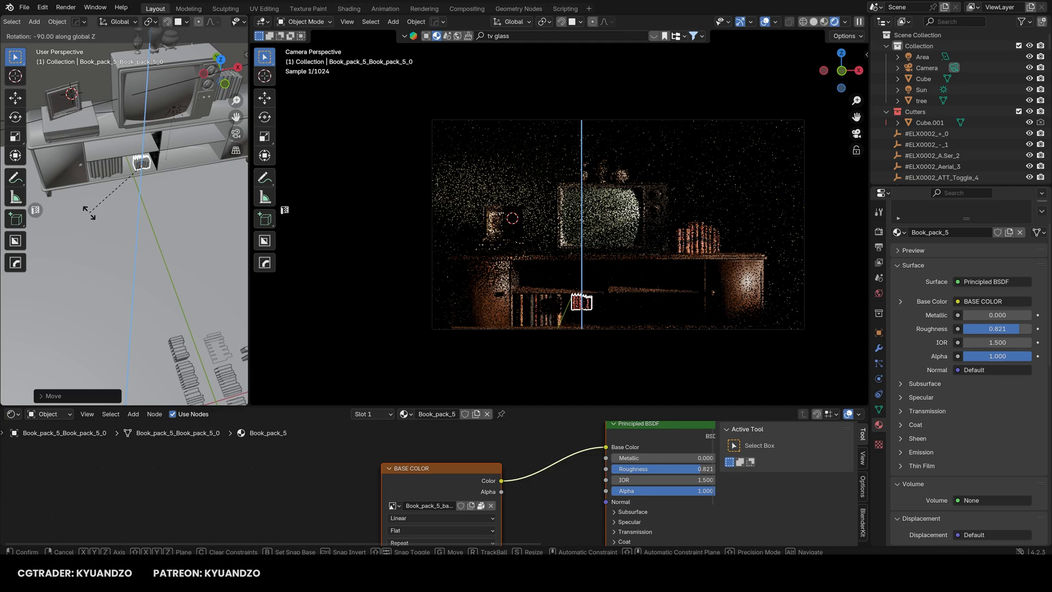
pyautogui.click(159, 204)
pyautogui.press('s')
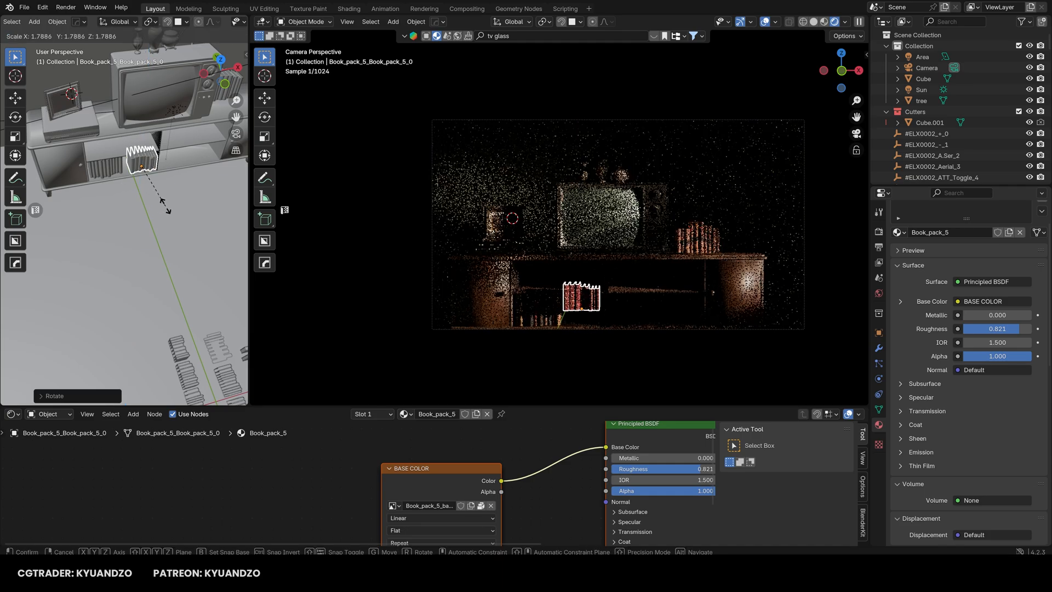
pyautogui.click(164, 209)
# Move Book_pack_5 along Y into the stand and lower Book_pack_4 about 0.41 m along Z onto the bottom shelf
pyautogui.press('g')
pyautogui.press('y')
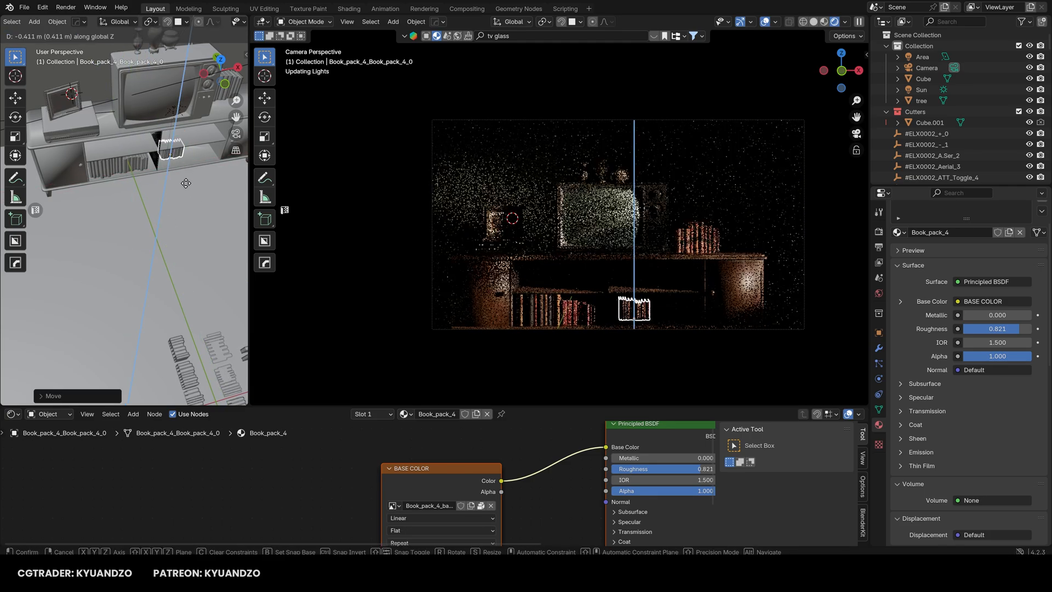
pyautogui.click(186, 183)
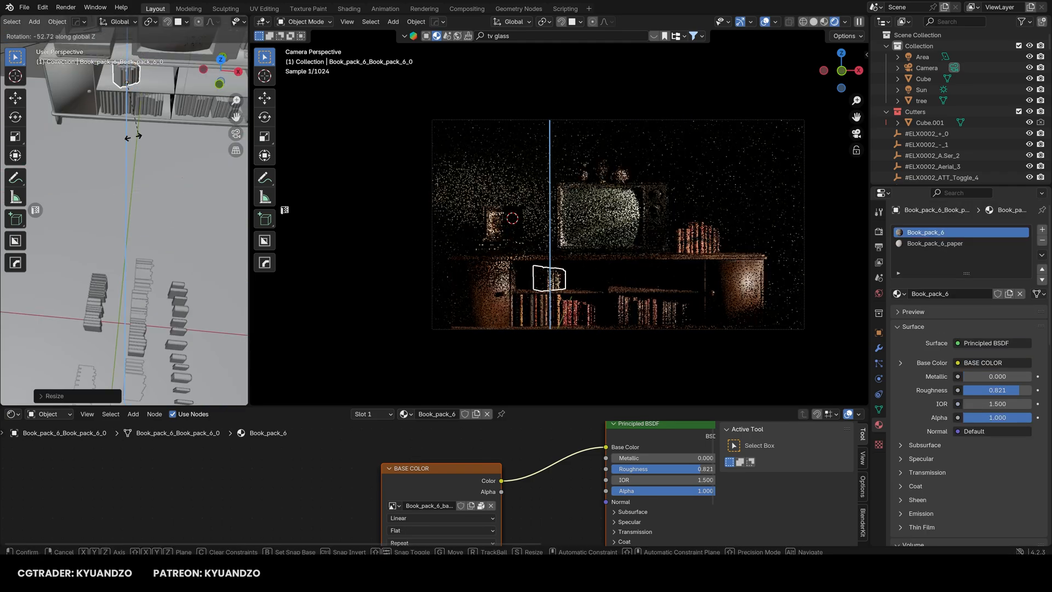
# Rotate Book_pack_6 about Z on the upper shelf and move Book_pack_8 along Y into place beside it
pyautogui.click(133, 136)
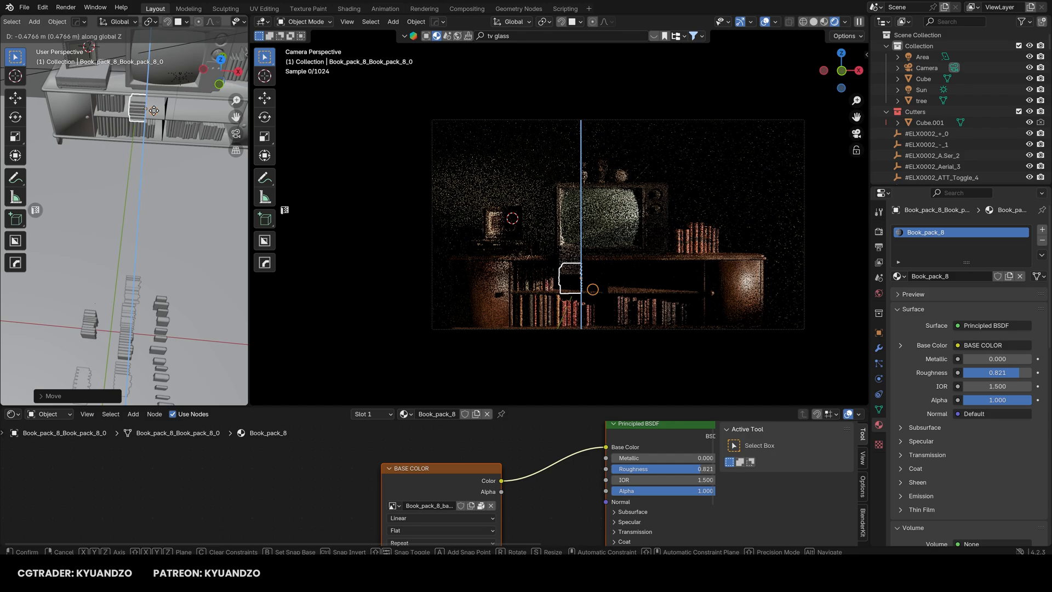
pyautogui.press('g')
pyautogui.press('y')
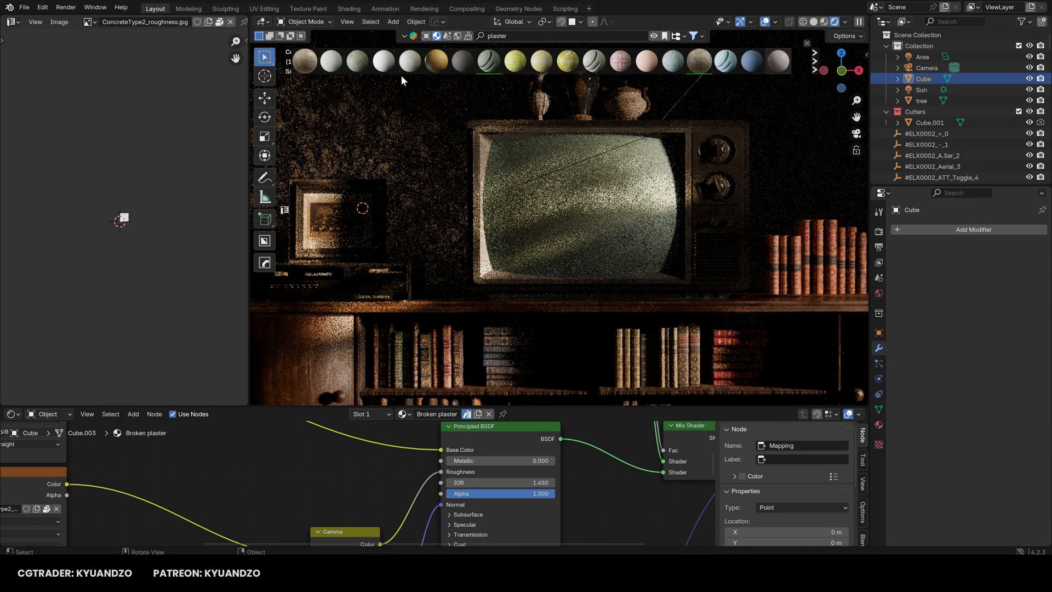
# Apply the Plaster Rough material to the room's wall in place of the Broken plaster material
pyautogui.moveTo(408, 69); pyautogui.dragTo(363, 144)
pyautogui.scroll(-4, 377, 464)
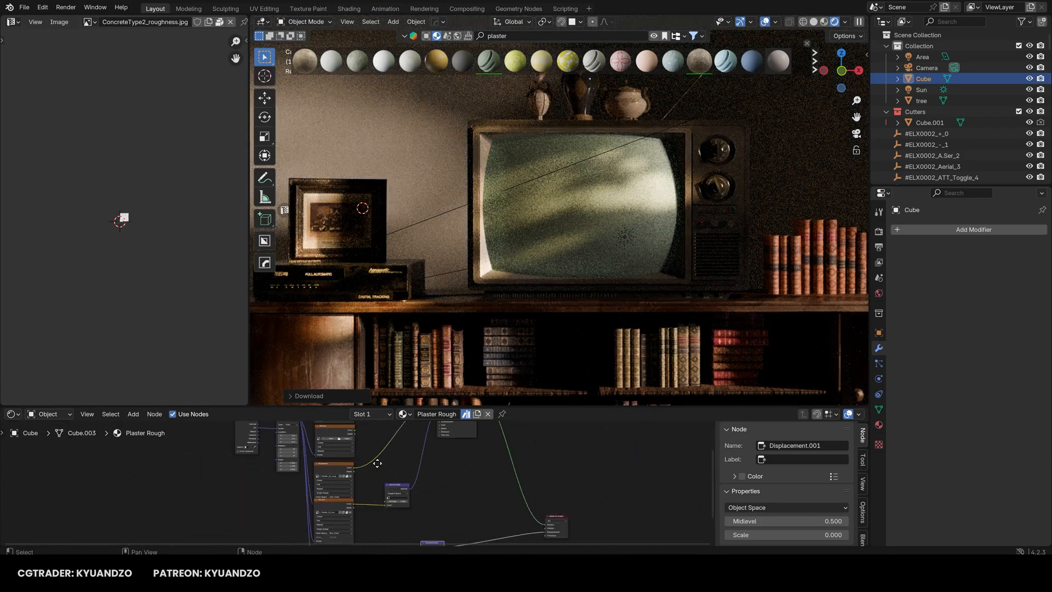
pyautogui.moveTo(378, 463); pyautogui.dragTo(343, 507, button='middle')
pyautogui.scroll(6, 353, 496)
# Disconnect the plaster's base color texture and set a dark green base color with hue 0.405, saturation 0.508 and value 0.135
pyautogui.moveTo(415, 472); pyautogui.dragTo(383, 477)
pyautogui.click(501, 472)
pyautogui.click(512, 332)
pyautogui.moveTo(579, 338); pyautogui.dragTo(579, 358)
pyautogui.click(516, 339)
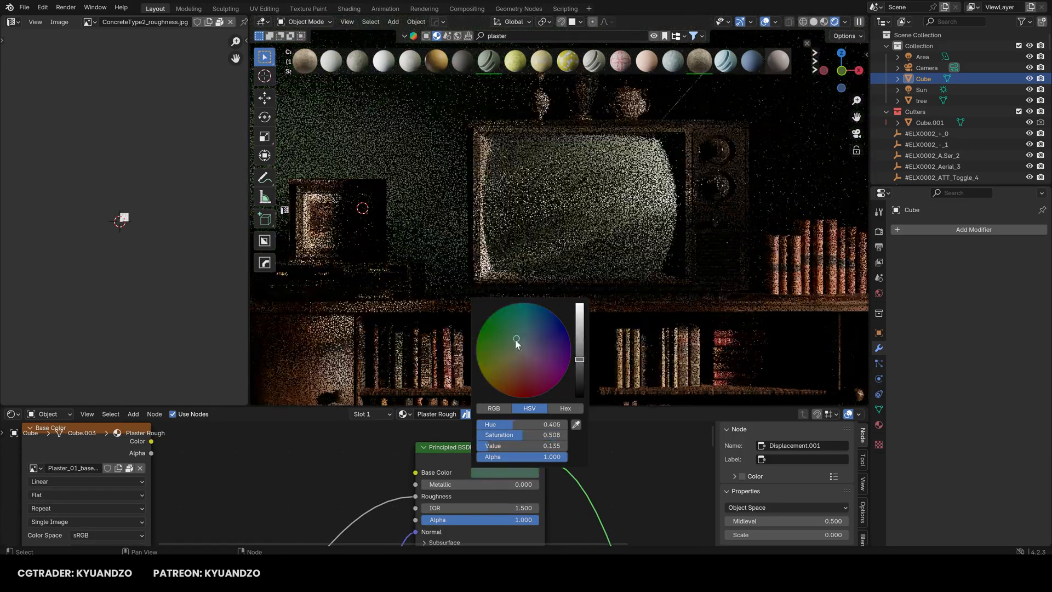
pyautogui.scroll(-4, 464, 223)
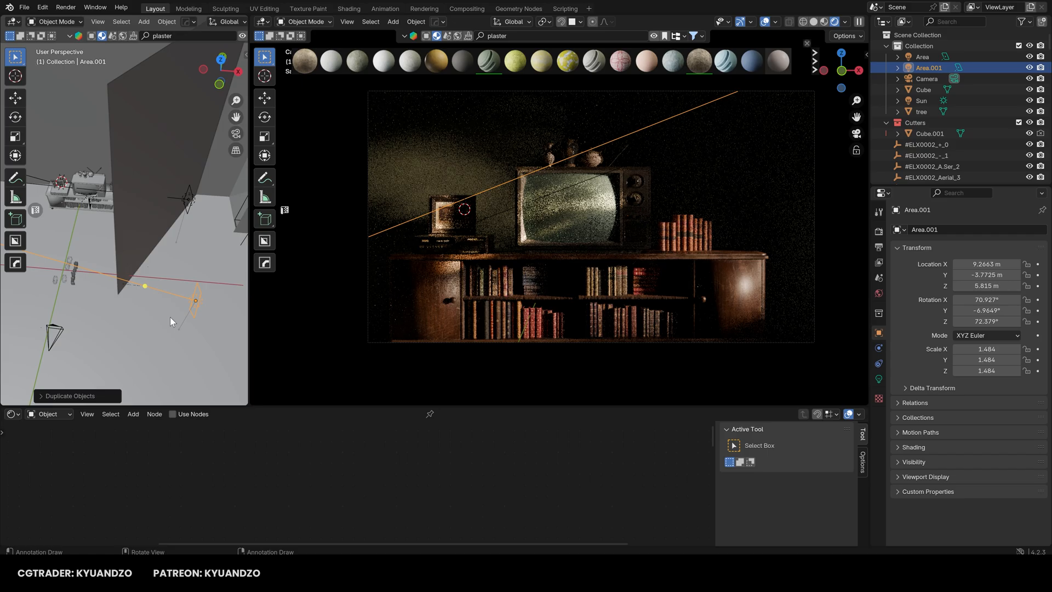
# Rotate the duplicated area light Area.001 about Z and scale it up
pyautogui.press('r')
pyautogui.press('z')
pyautogui.click(164, 288)
pyautogui.press('s')
pyautogui.click(54, 236)
# Set Area.001's beam spread to 43° and its power to 15.5 W
pyautogui.click(878, 379)
pyautogui.moveTo(992, 428); pyautogui.dragTo(947, 428)
pyautogui.moveTo(991, 304); pyautogui.dragTo(948, 305)
# Move Area.001 along X toward the camera, set its spread to 29° and rotate it freely
pyautogui.press('g')
pyautogui.press('x')
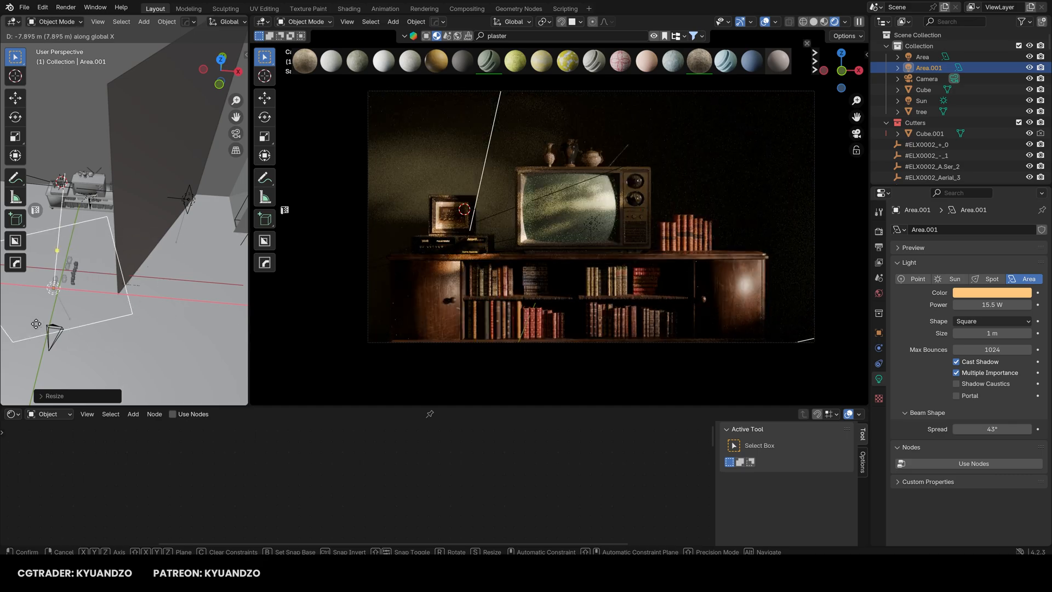
pyautogui.click(4, 321)
pyautogui.moveTo(991, 429); pyautogui.dragTo(953, 428)
pyautogui.press('r')
pyautogui.click(710, 304)
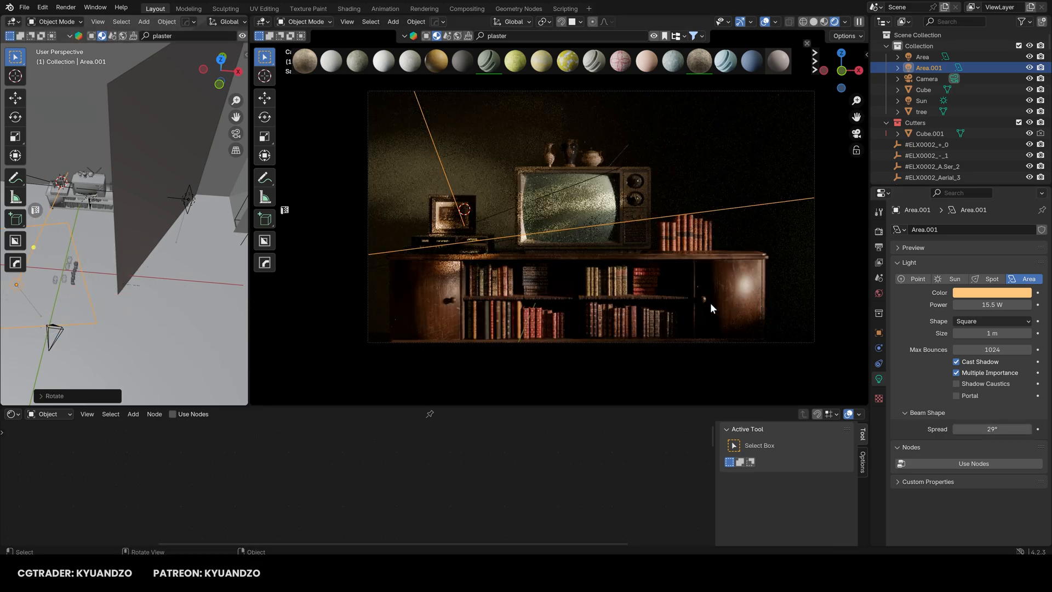
# Set Area.001's power to 10.1 W and reposition the light in front of the TV stand
pyautogui.moveTo(992, 305); pyautogui.dragTo(973, 304)
pyautogui.press('g')
pyautogui.press('x')
pyautogui.click(143, 301)
pyautogui.press('g')
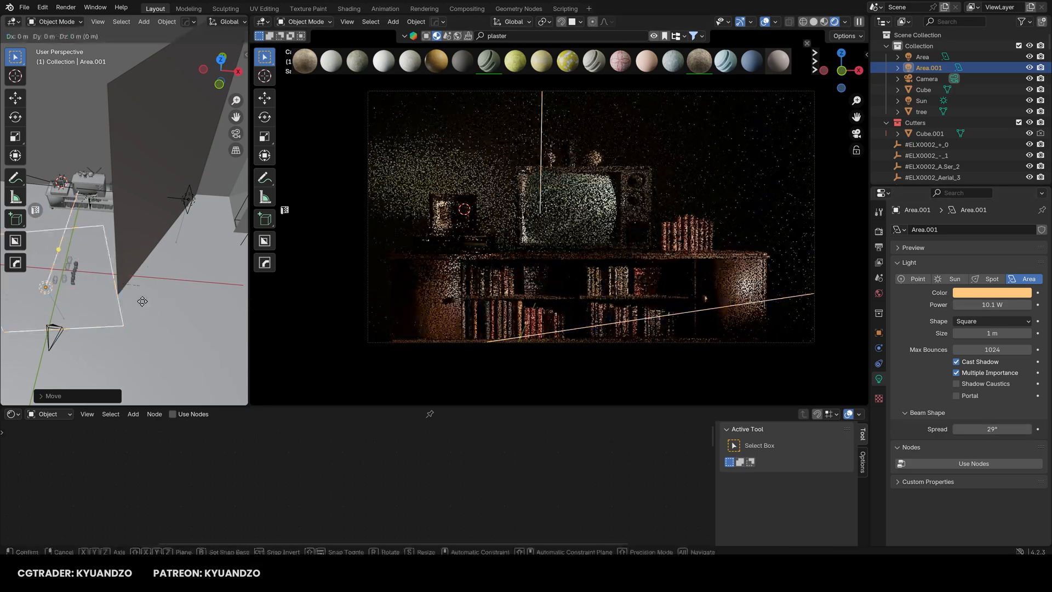
pyautogui.click(214, 271)
# Select the TV stand and disconnect the Separate Color link from its material's Roughness input
pyautogui.click(714, 270)
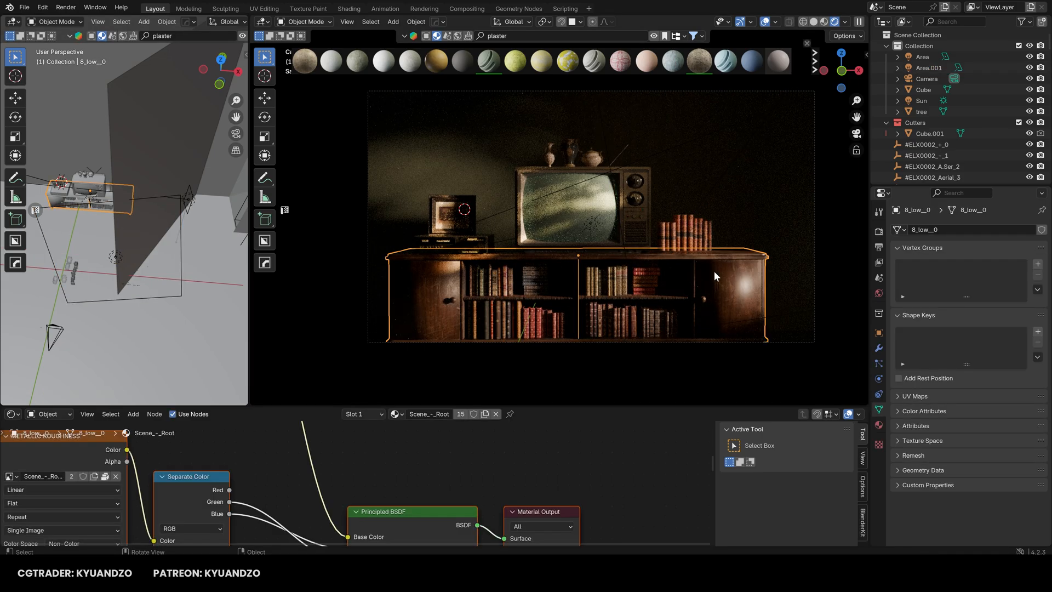
pyautogui.click(879, 424)
pyautogui.scroll(-2, 931, 329)
pyautogui.moveTo(342, 542); pyautogui.dragTo(395, 461, button='middle')
pyautogui.scroll(6, 383, 476)
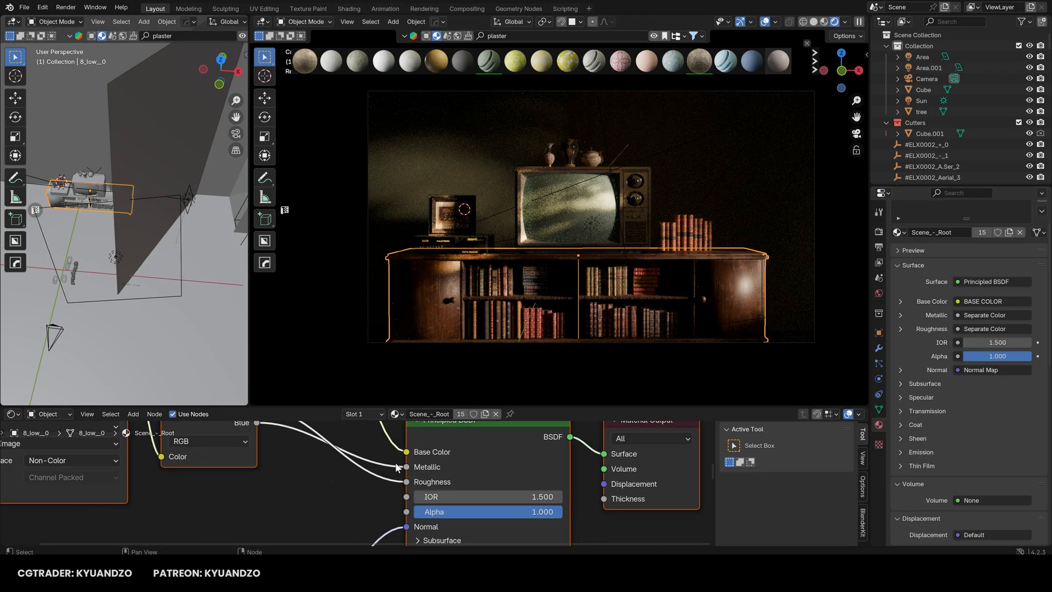
pyautogui.moveTo(418, 481); pyautogui.dragTo(378, 490)
# Set the TV stand material's roughness to 0.157 and adjust its IOR
pyautogui.moveTo(520, 481); pyautogui.dragTo(455, 499)
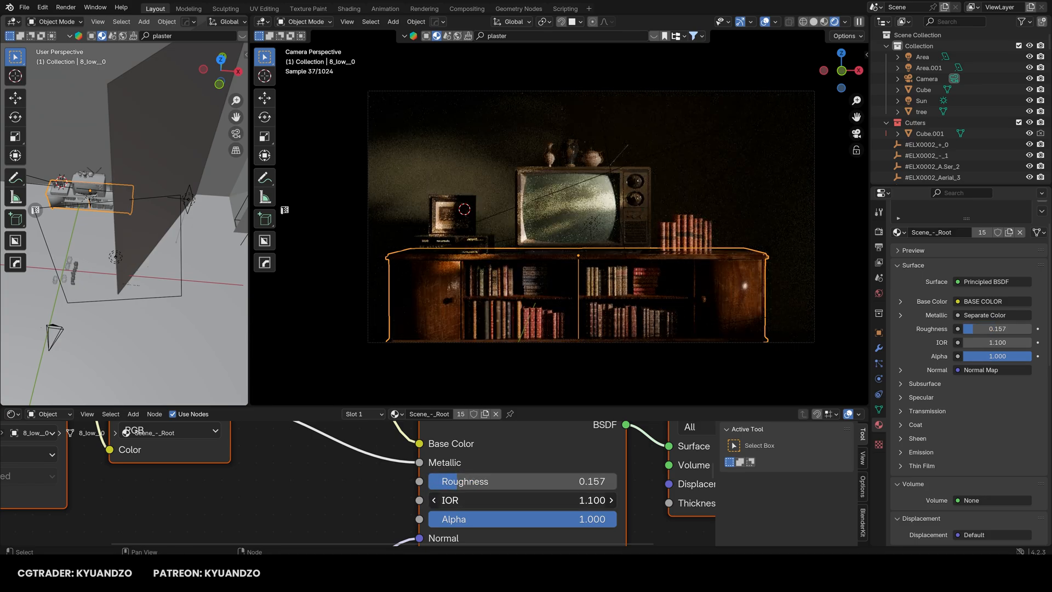
pyautogui.moveTo(530, 500)
pyautogui.mouseDown()
pyautogui.moveTo(438, 499)
pyautogui.moveTo(526, 481)
pyautogui.mouseUp()
pyautogui.click(612, 498)
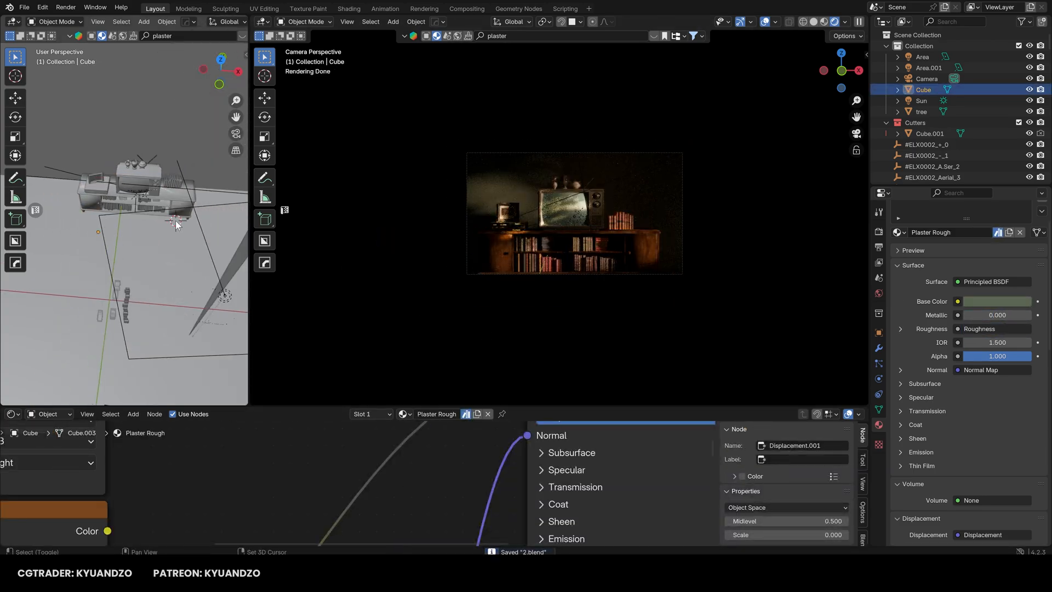
# Add a plane between the side area light and the TV stand and rotate it about its local X axis
pyautogui.click(212, 292)
pyautogui.keyDown('shift'); pyautogui.moveTo(211, 292); pyautogui.dragTo(163, 297, button='middle'); pyautogui.keyUp('shift')
pyautogui.press('r')
pyautogui.press('x')
pyautogui.press('x')
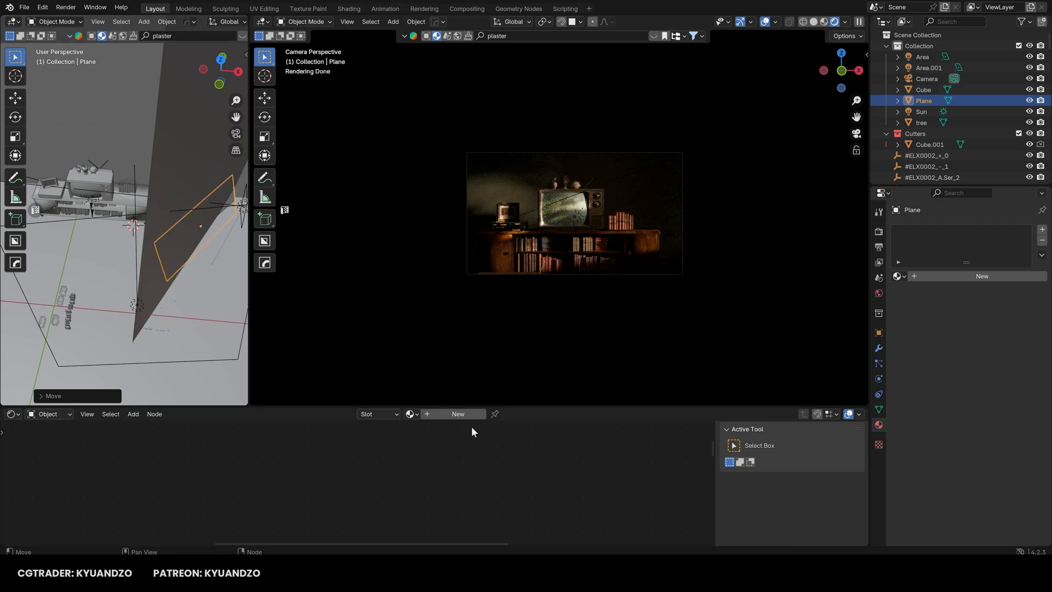
# Give the plane a new material with a near-black base color of value 0.013 and an alpha of 0.668
pyautogui.click(457, 414)
pyautogui.click(561, 443)
pyautogui.moveTo(681, 198); pyautogui.dragTo(681, 306)
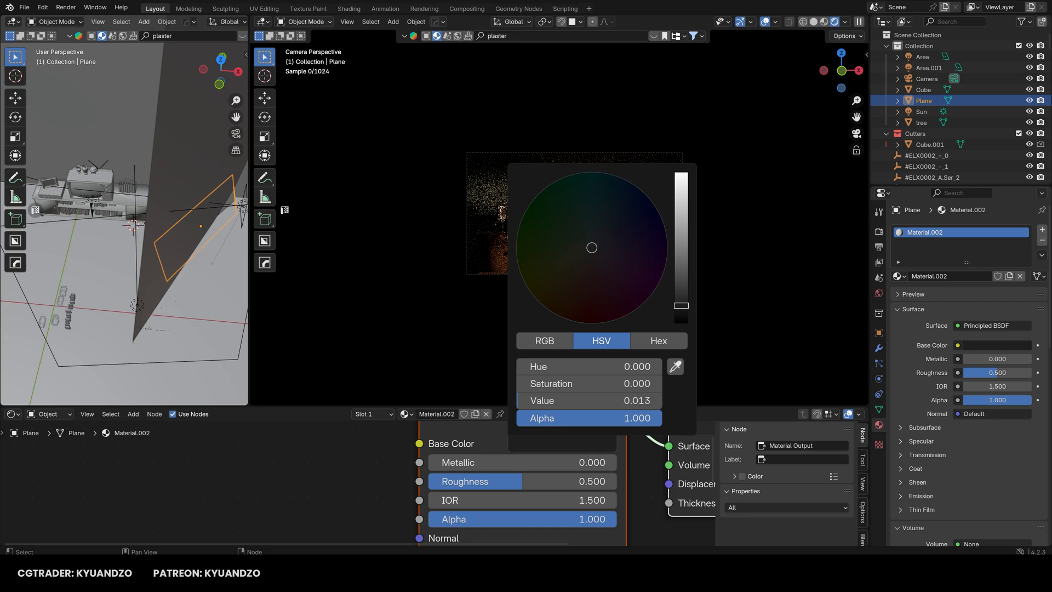
pyautogui.moveTo(553, 515); pyautogui.dragTo(524, 469, button='middle')
pyautogui.moveTo(543, 471); pyautogui.dragTo(428, 472)
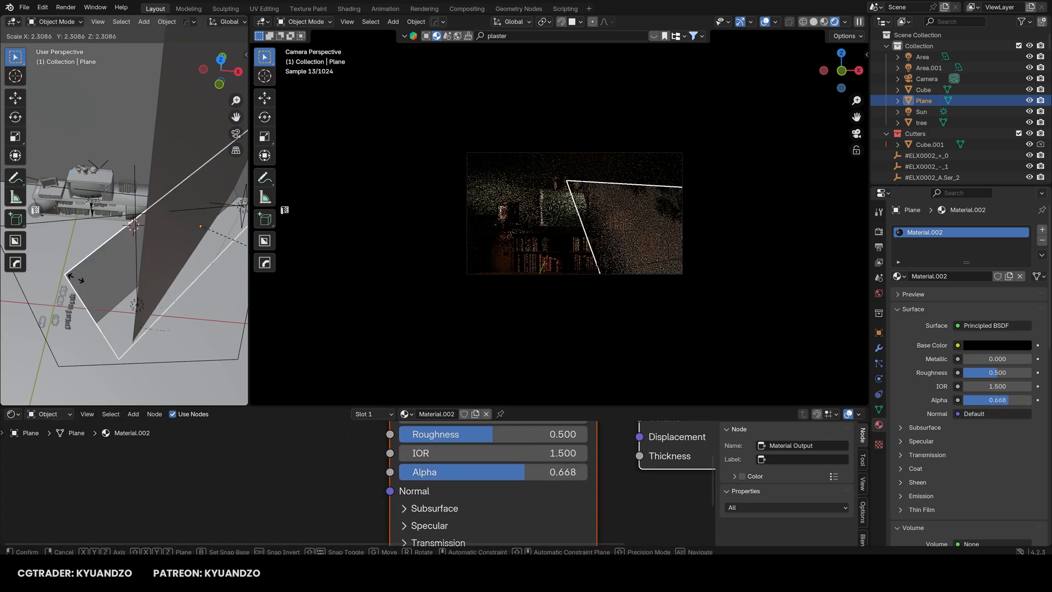
# Resize, rotate and move the dark plane in front of the side area light
pyautogui.click(31, 256)
pyautogui.press('r')
pyautogui.click(132, 249)
pyautogui.press('g')
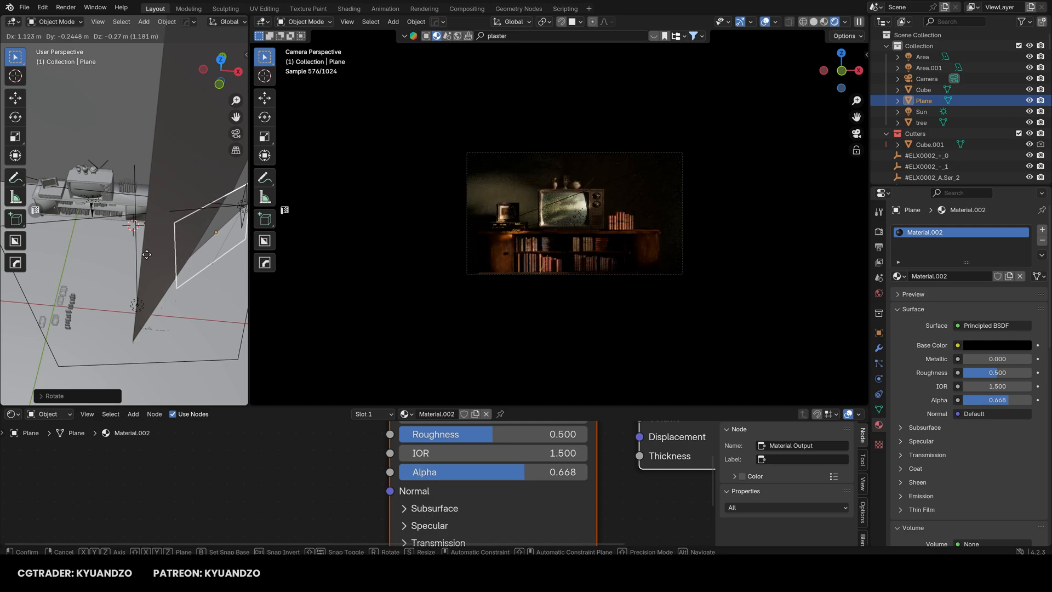
pyautogui.click(146, 252)
pyautogui.click(165, 274)
pyautogui.press('s')
pyautogui.rightClick(184, 246)
pyautogui.press('s')
pyautogui.moveTo(184, 246); pyautogui.dragTo(90, 240, button='middle')
pyautogui.rightClick(163, 319)
# Save the scene file, then select the side Area light and raise its power to 282.5 W
pyautogui.hotkey('ctrl', 's')
pyautogui.click(160, 214)
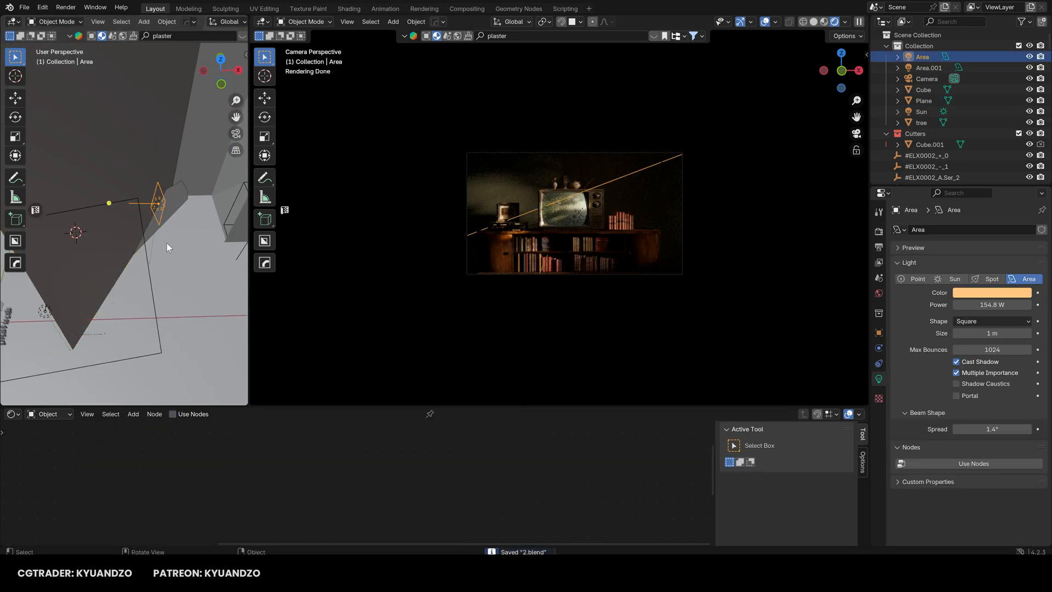
pyautogui.press('g')
pyautogui.click(202, 246)
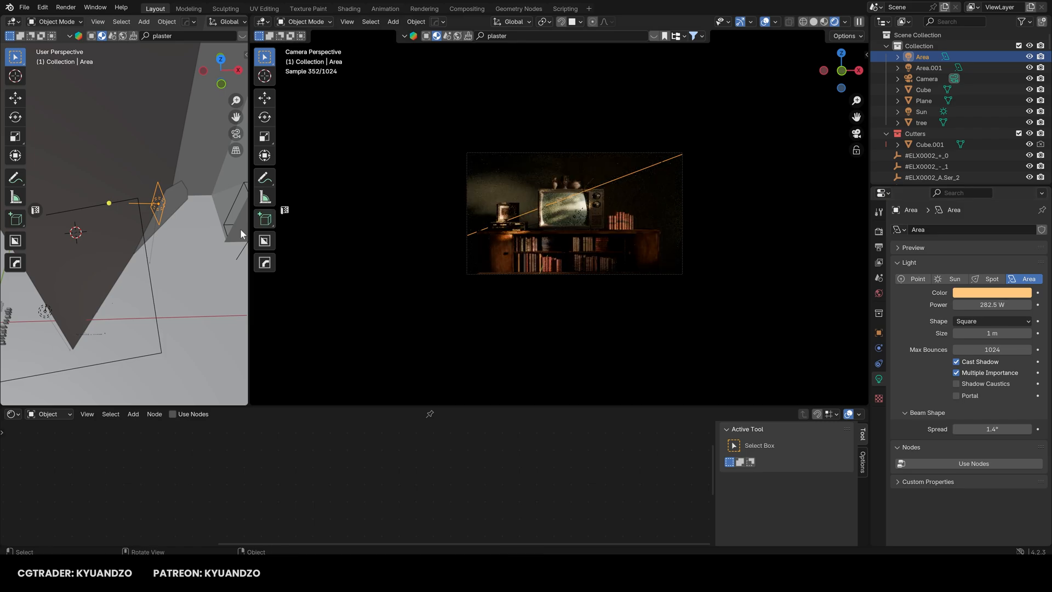
# Rotate the Area light about Z, scale it up about 1.58 times and set its spread to 1.8°
pyautogui.press('r')
pyautogui.press('z')
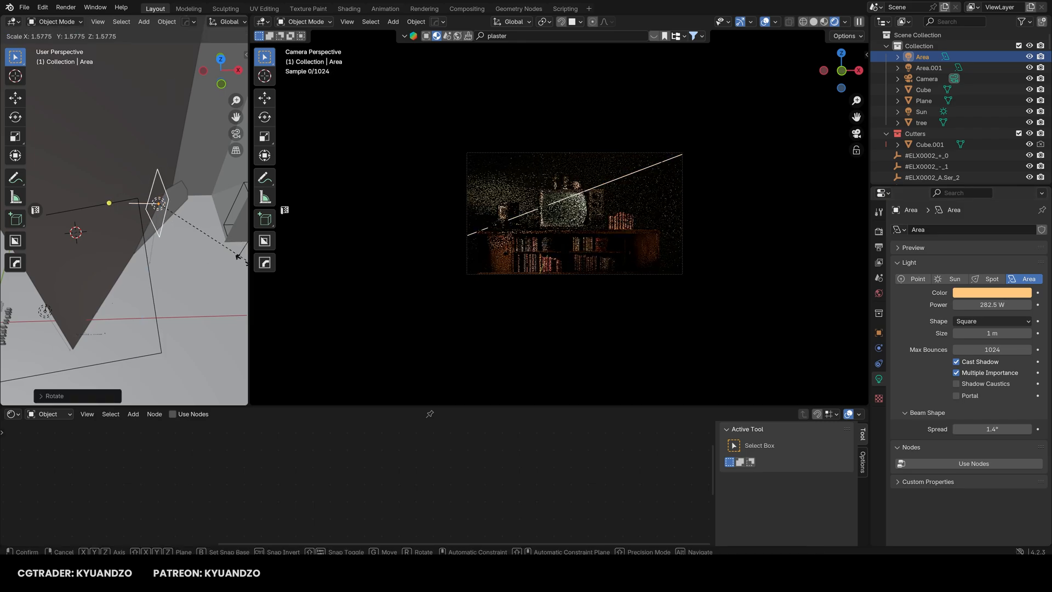
pyautogui.click(238, 257)
pyautogui.moveTo(992, 429); pyautogui.dragTo(996, 429)
pyautogui.scroll(3, 586, 187)
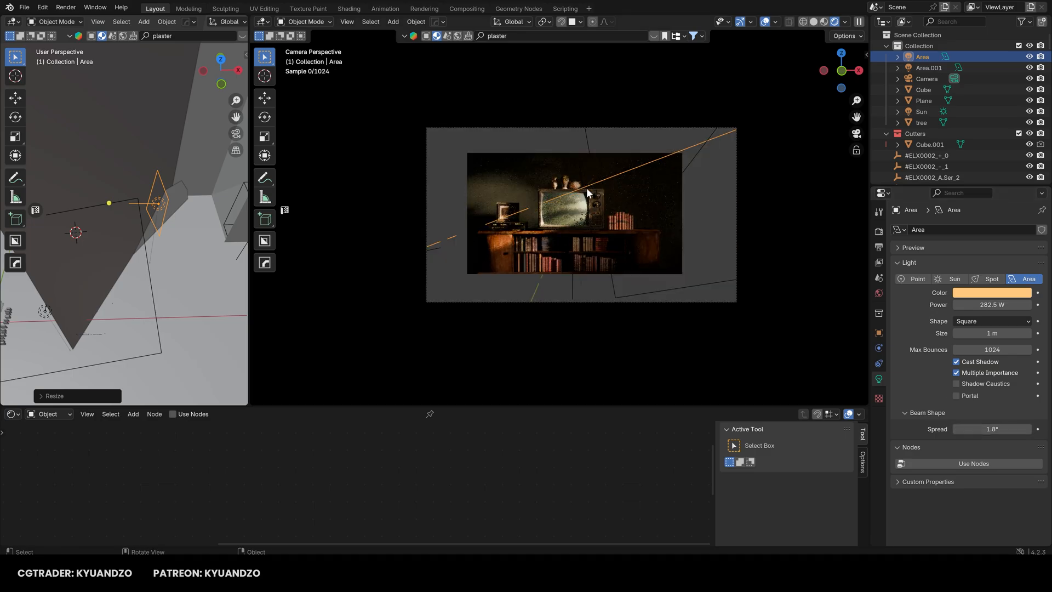
pyautogui.press('g')
pyautogui.press('x')
pyautogui.rightClick(156, 246)
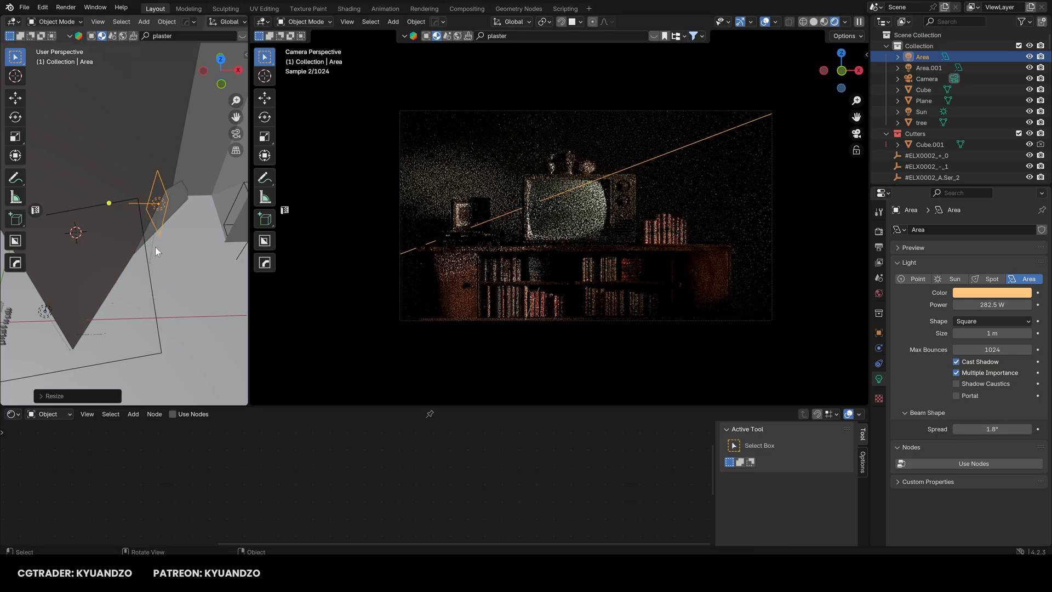
# Move the Area light slightly along Y, resize it along its local X axis and save the scene file
pyautogui.press('g')
pyautogui.press('y')
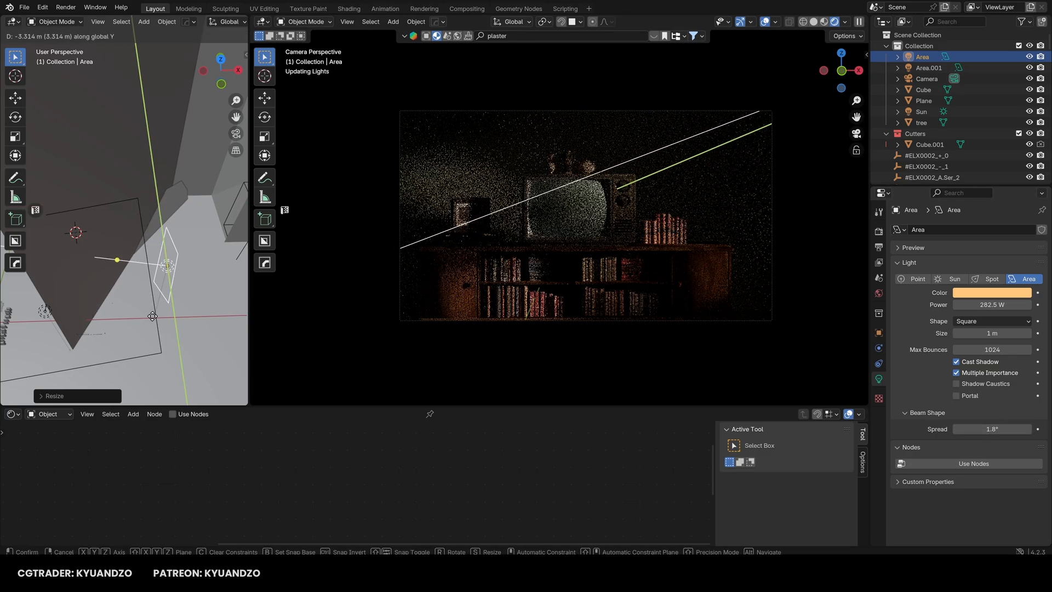
pyautogui.press('s')
pyautogui.press('x')
pyautogui.press('x')
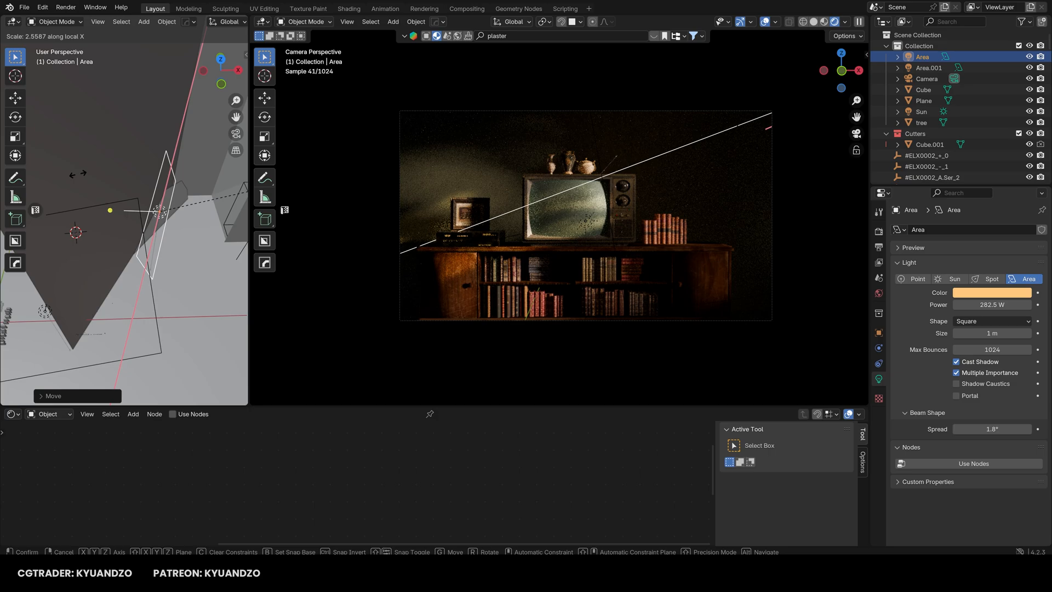
pyautogui.click(231, 194)
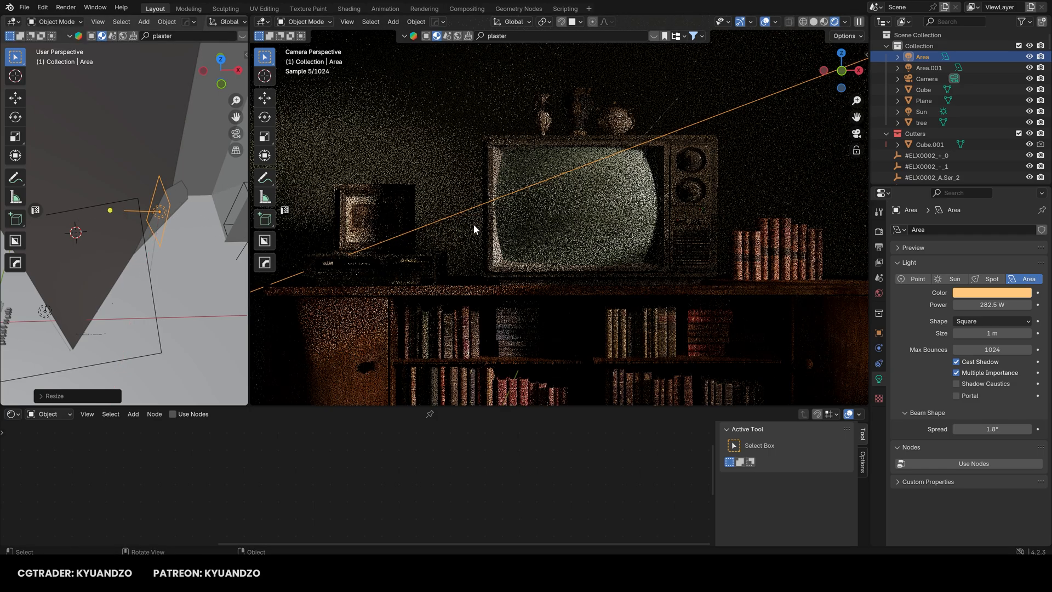
pyautogui.scroll(-4, 473, 229)
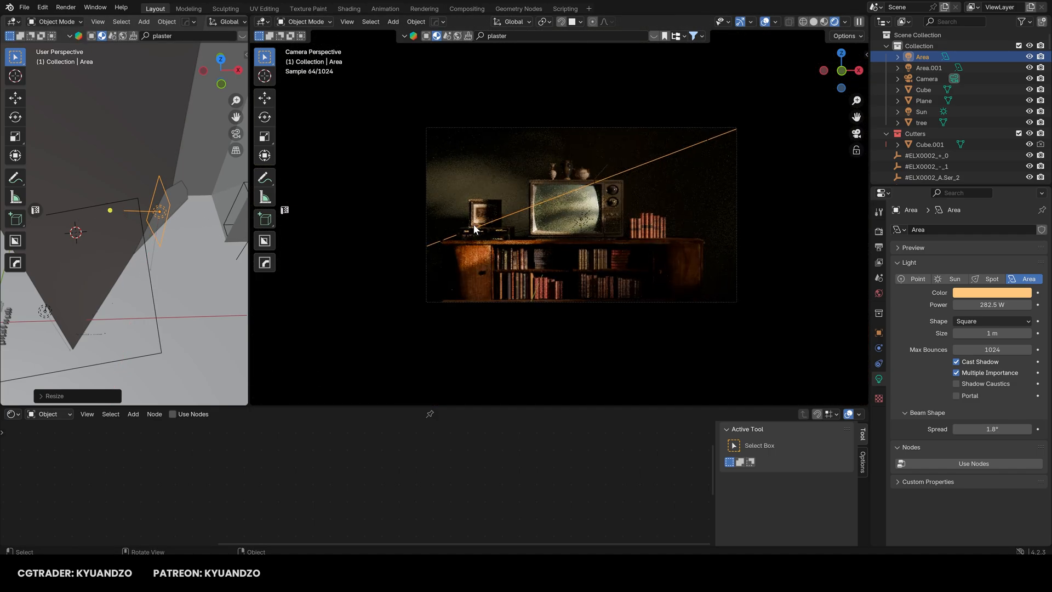
pyautogui.hotkey('ctrl', 's')
# Add a cube in the middle of the room and scale it up until it encloses the scene and camera
pyautogui.click(927, 79)
pyautogui.scroll(-2, 71, 270)
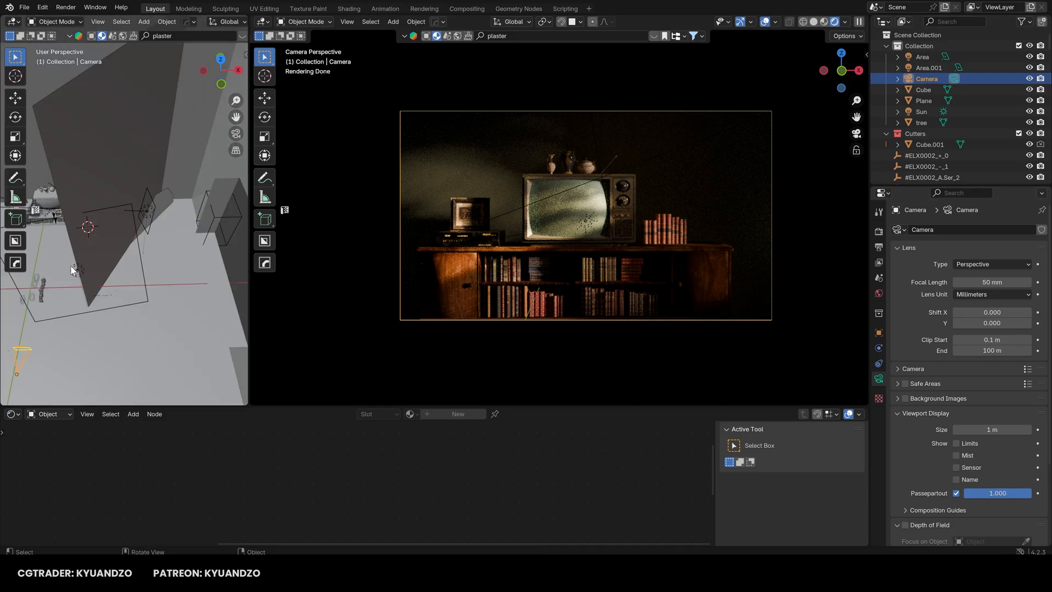
pyautogui.moveTo(71, 270); pyautogui.dragTo(96, 269, button='middle')
pyautogui.keyDown('shift'); pyautogui.rightClick(167, 210); pyautogui.keyUp('shift')
pyautogui.hotkey('shift', 'a')
pyautogui.click(218, 223)
pyautogui.press('s')
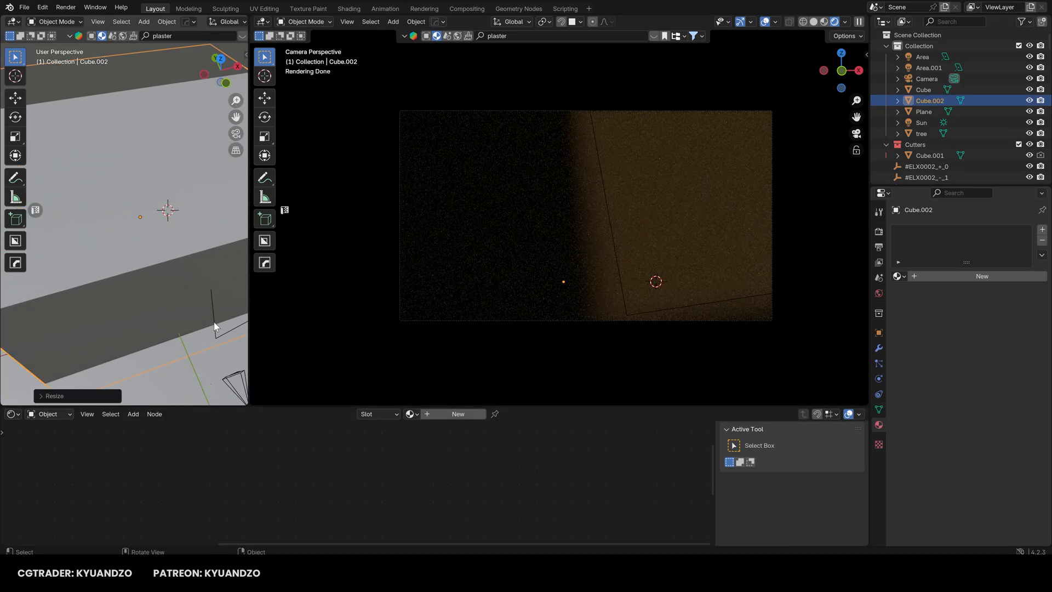
pyautogui.click(329, 367)
# Create a material for the cube, replacing its surface shader with a Principled Volume connected to the Volume output
pyautogui.click(457, 414)
pyautogui.press('x')
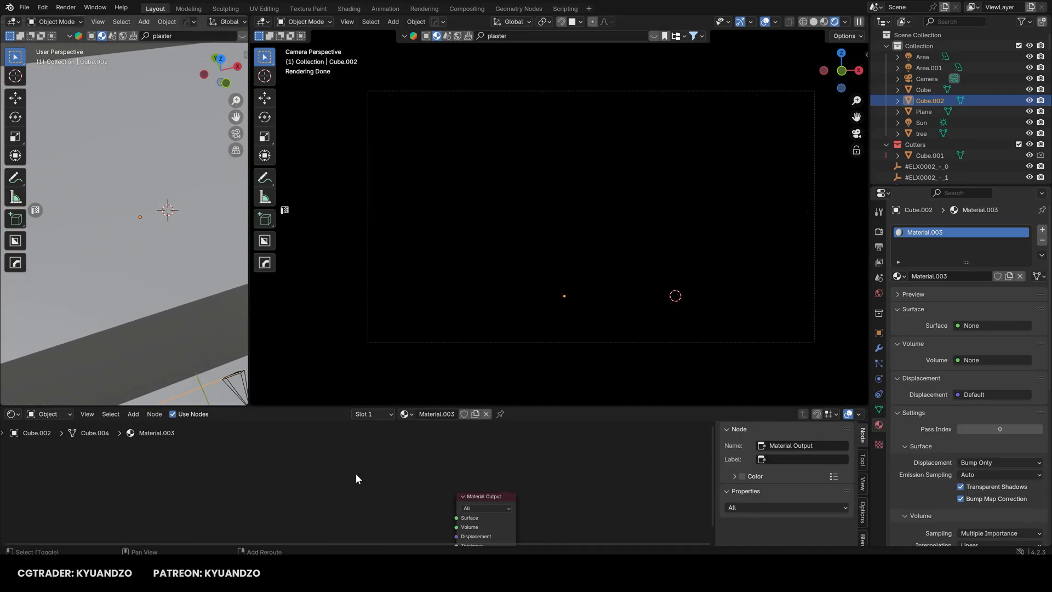
pyautogui.click(409, 446)
pyautogui.click(375, 461)
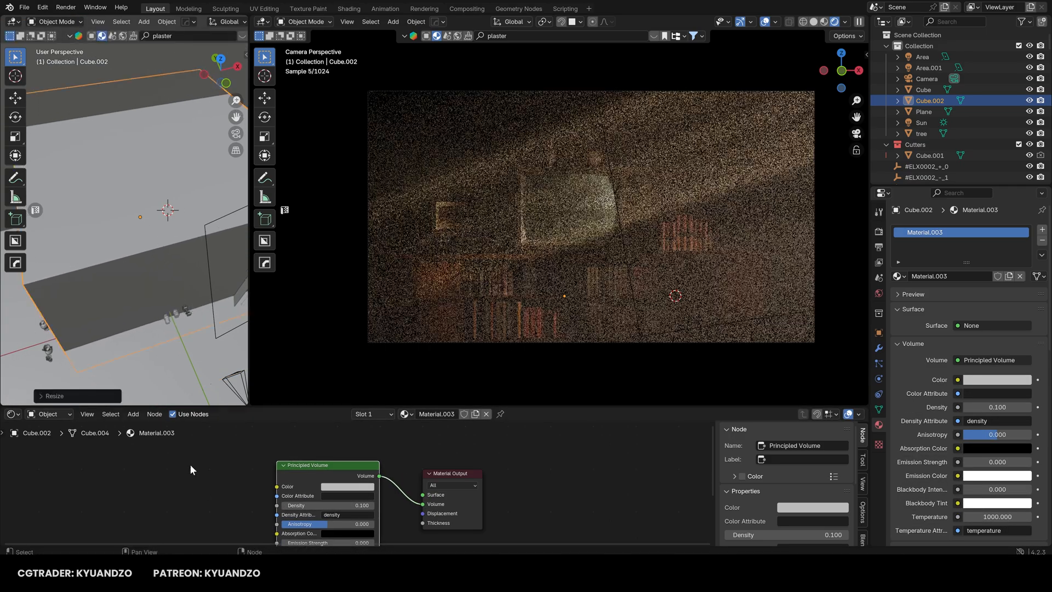
# Add a Color Ramp node and connect its color to the Principled Volume's density
pyautogui.hotkey('shift', 'a')
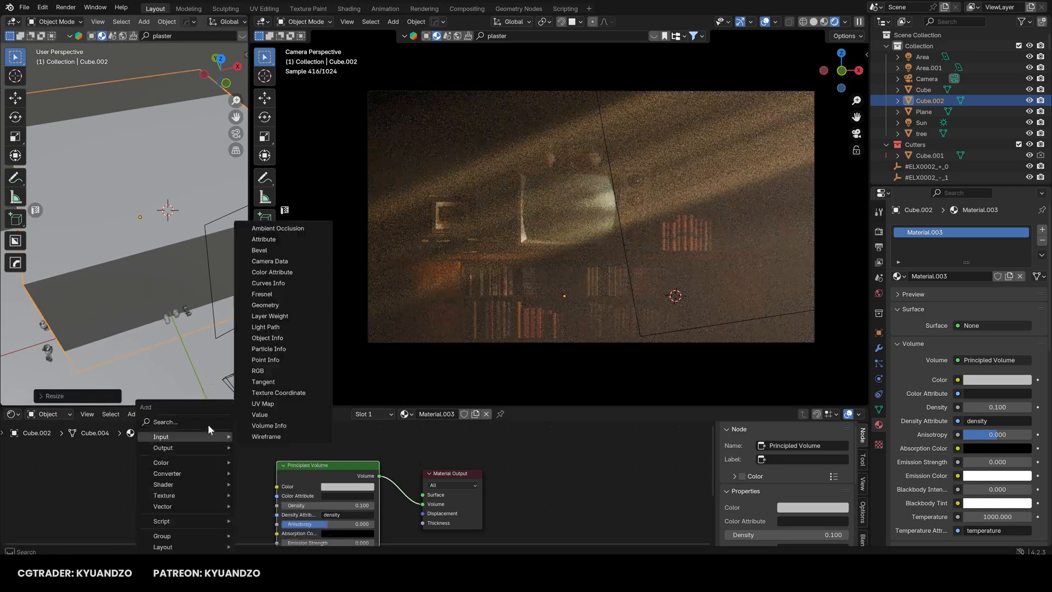
pyautogui.write('c')
pyautogui.click(257, 465)
pyautogui.click(210, 478)
pyautogui.moveTo(276, 517); pyautogui.dragTo(277, 505)
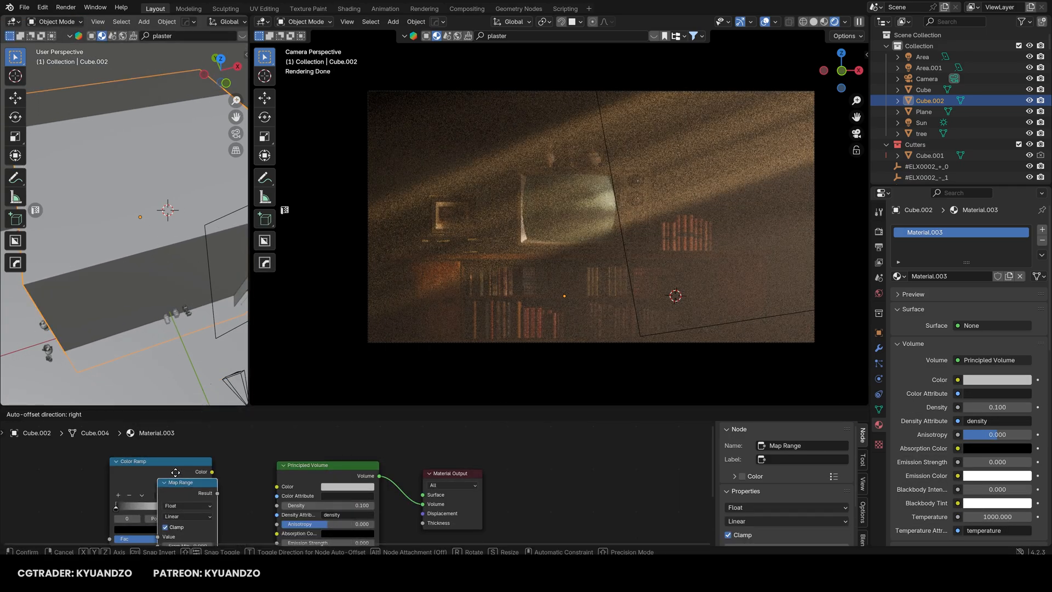
# Move the ramp's black stop to about 0.486 and set the Principled Volume's anisotropy to -0.991
pyautogui.moveTo(116, 507); pyautogui.dragTo(164, 511)
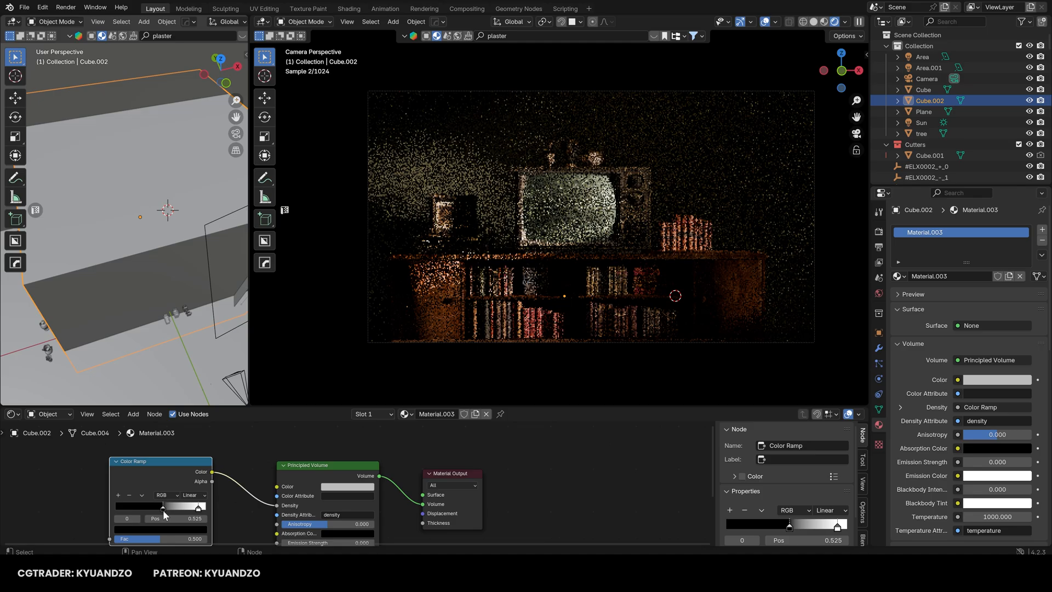
pyautogui.moveTo(334, 524); pyautogui.dragTo(360, 472, button='middle')
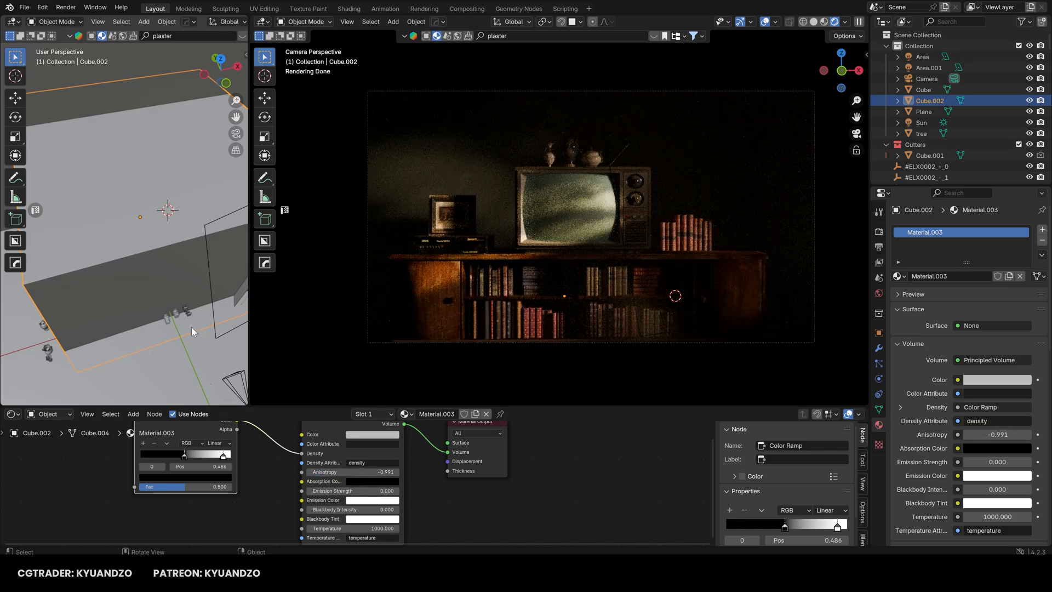
# Give the Principled Volume a tan color and set its anisotropy to -0.995
pyautogui.moveTo(266, 464); pyautogui.dragTo(304, 468, button='middle')
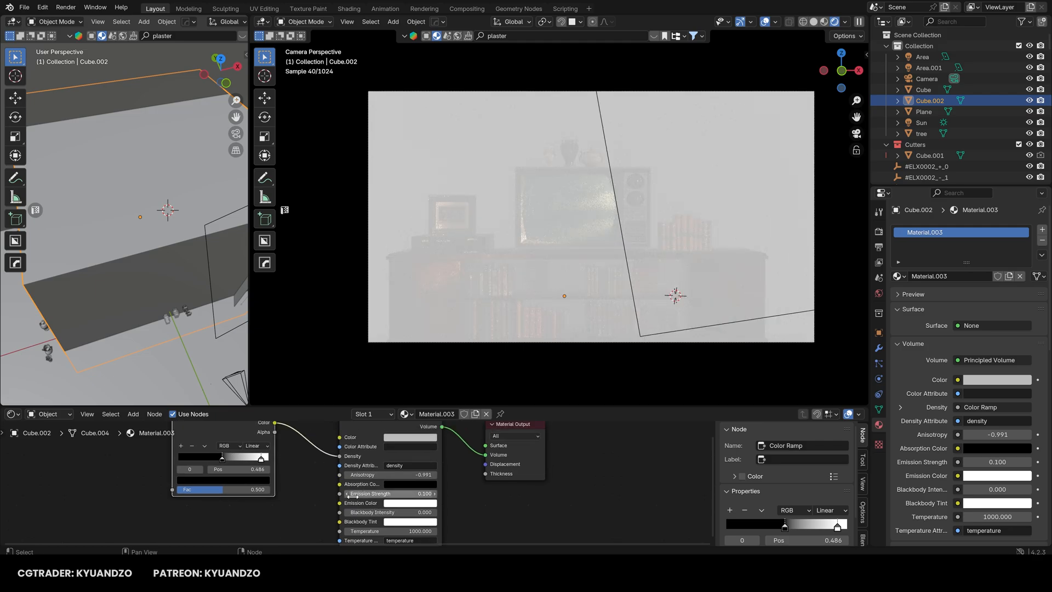
pyautogui.scroll(2, 433, 482)
pyautogui.click(429, 467)
pyautogui.click(437, 371)
pyautogui.click(329, 465)
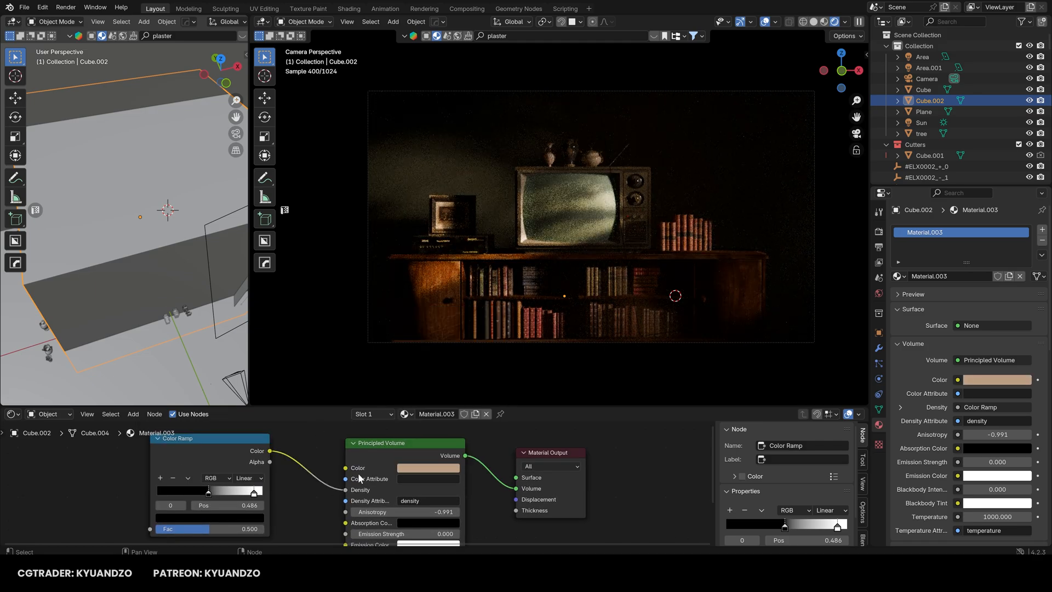
pyautogui.moveTo(373, 511)
pyautogui.mouseDown()
pyautogui.moveTo(393, 512)
pyautogui.moveTo(374, 511)
pyautogui.mouseUp()
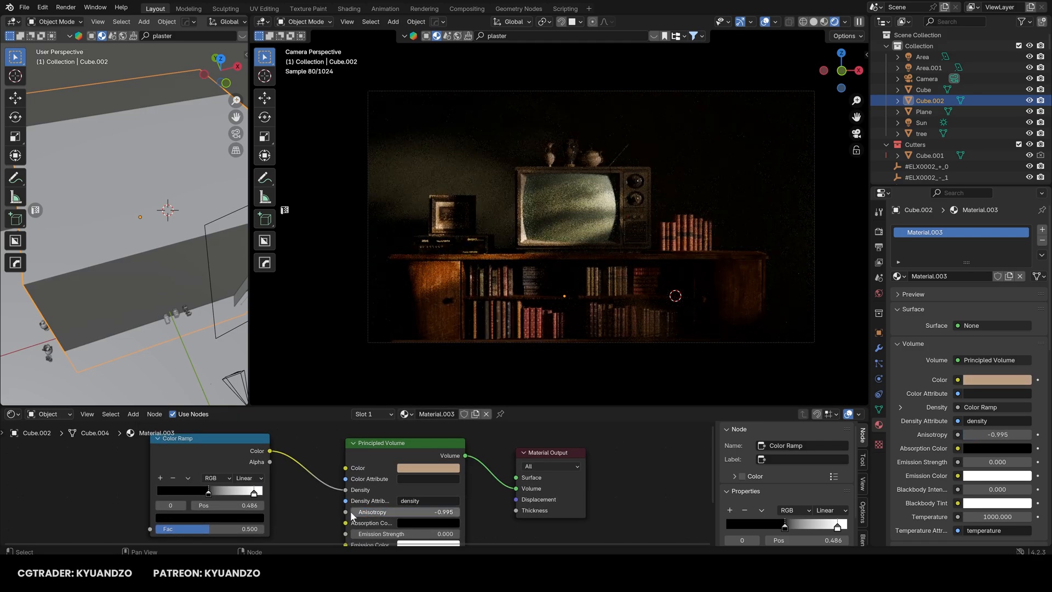
# Shift the Color Ramp's black stop further toward the white stop to adjust the haze density
pyautogui.moveTo(208, 492); pyautogui.dragTo(234, 494)
pyautogui.scroll(-5, 417, 334)
pyautogui.scroll(5, 417, 334)
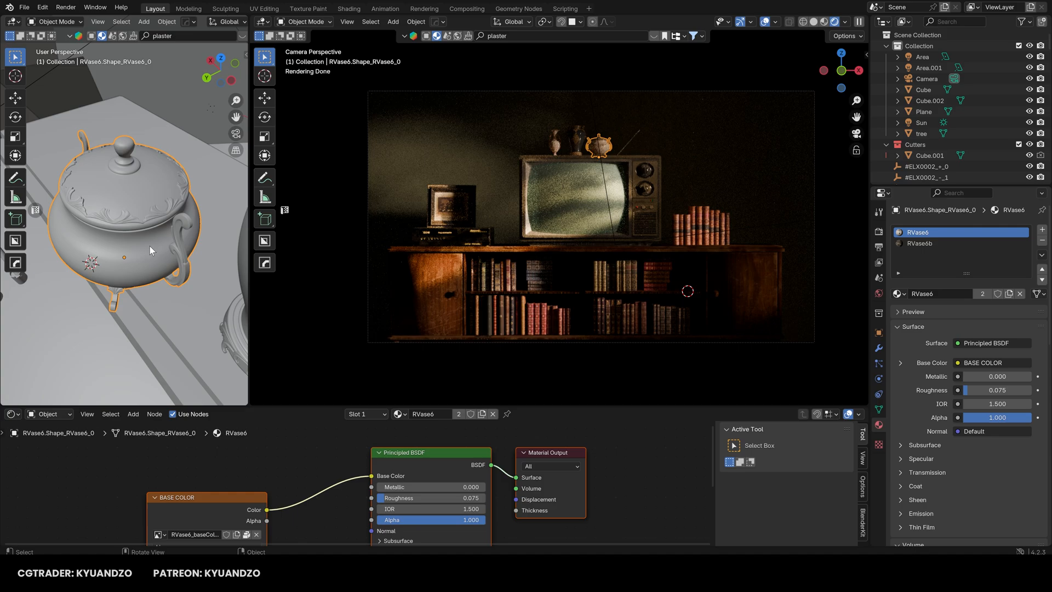
# Move the lidded vase on top of the television slightly to the right
pyautogui.press('g')
pyautogui.click(182, 219)
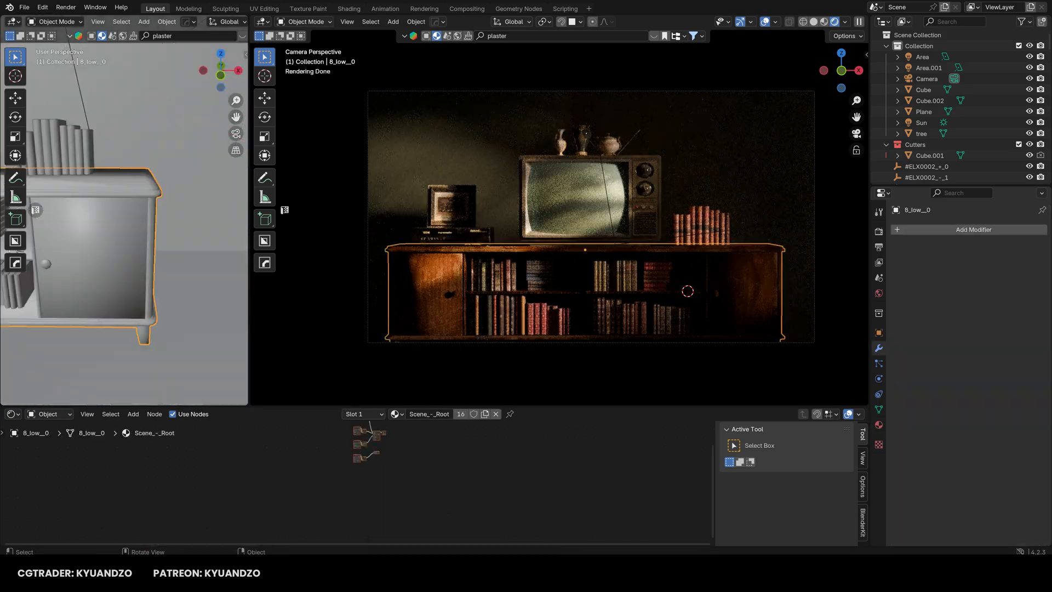
# Extend the right end of the TV stand outward about 0.81 m along X by moving its mesh vertices
pyautogui.click(767, 275)
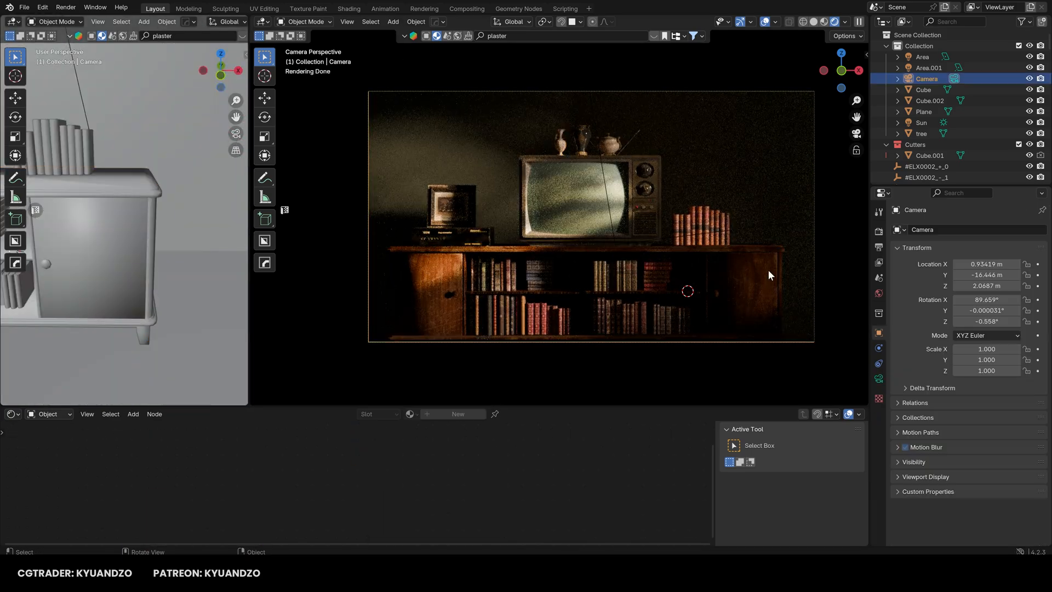
pyautogui.click(767, 275)
pyautogui.press('Tab')
pyautogui.press('Tab')
pyautogui.click(758, 271)
pyautogui.press('Tab')
pyautogui.press('g')
pyautogui.press('x')
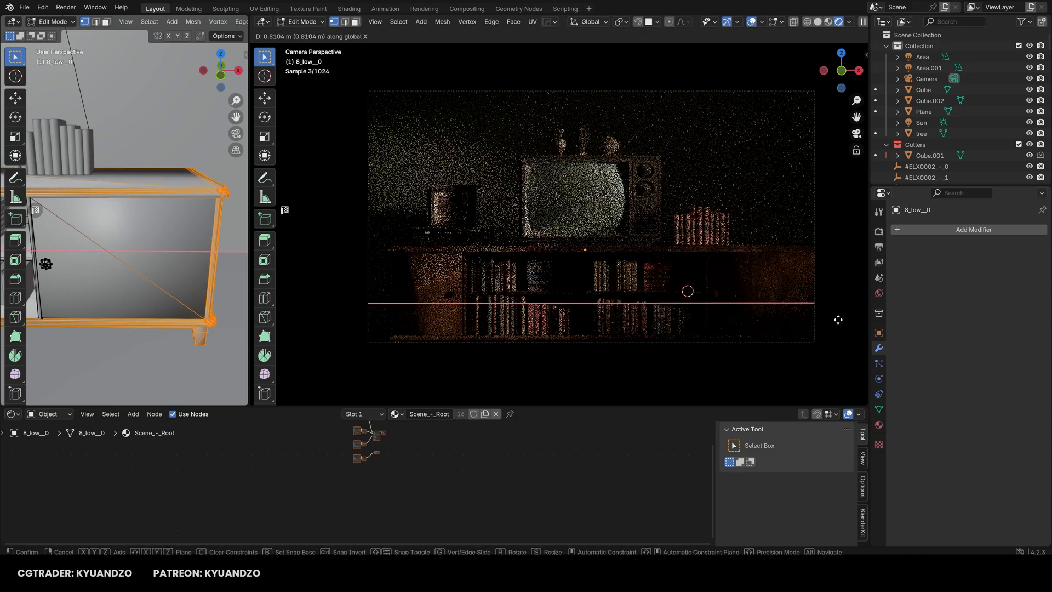
pyautogui.click(838, 319)
# Extend the left end of the TV stand outward along X beyond the camera frame and finish mesh editing
pyautogui.moveTo(361, 232); pyautogui.dragTo(431, 371)
pyautogui.press('g')
pyautogui.press('x')
pyautogui.click(418, 369)
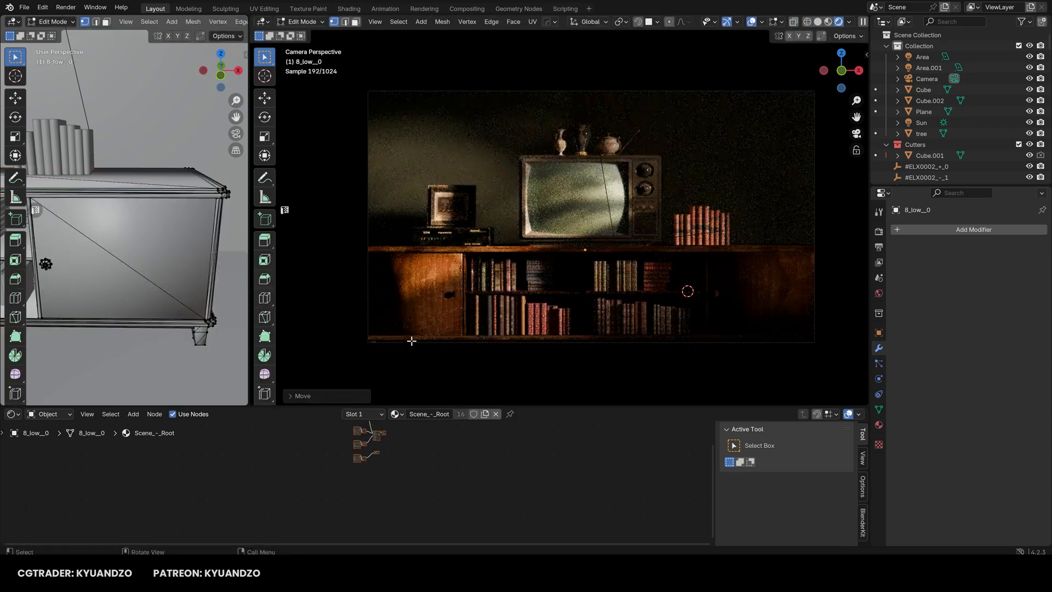
pyautogui.press('Tab')
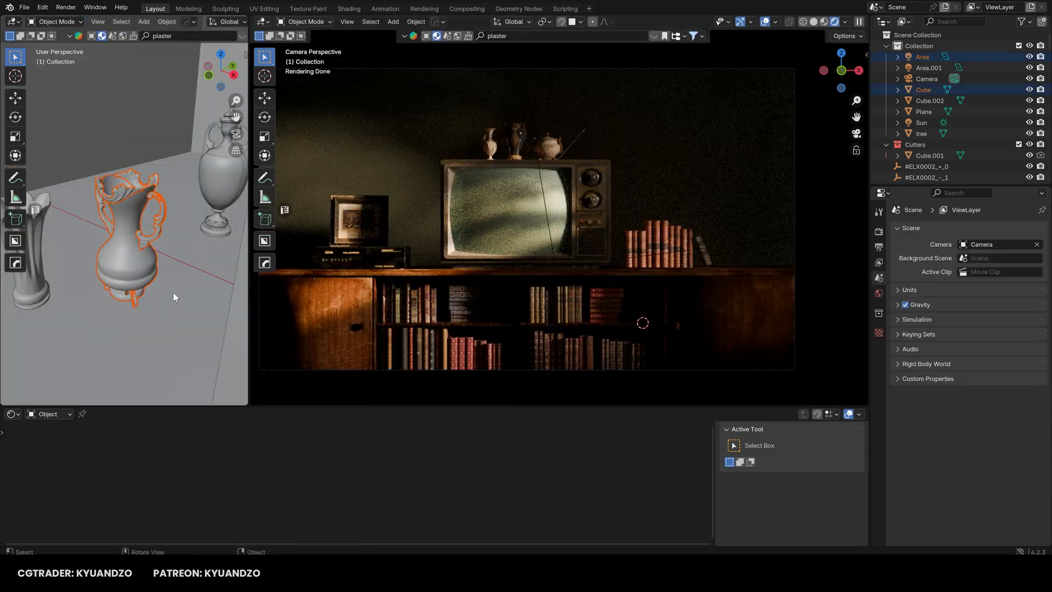
# Duplicate the two-handled vase on top of the television and move the copy down toward the stand
pyautogui.keyDown('shift'); pyautogui.click(173, 293); pyautogui.keyUp('shift')
pyautogui.keyDown('shift'); pyautogui.click(173, 293); pyautogui.keyUp('shift')
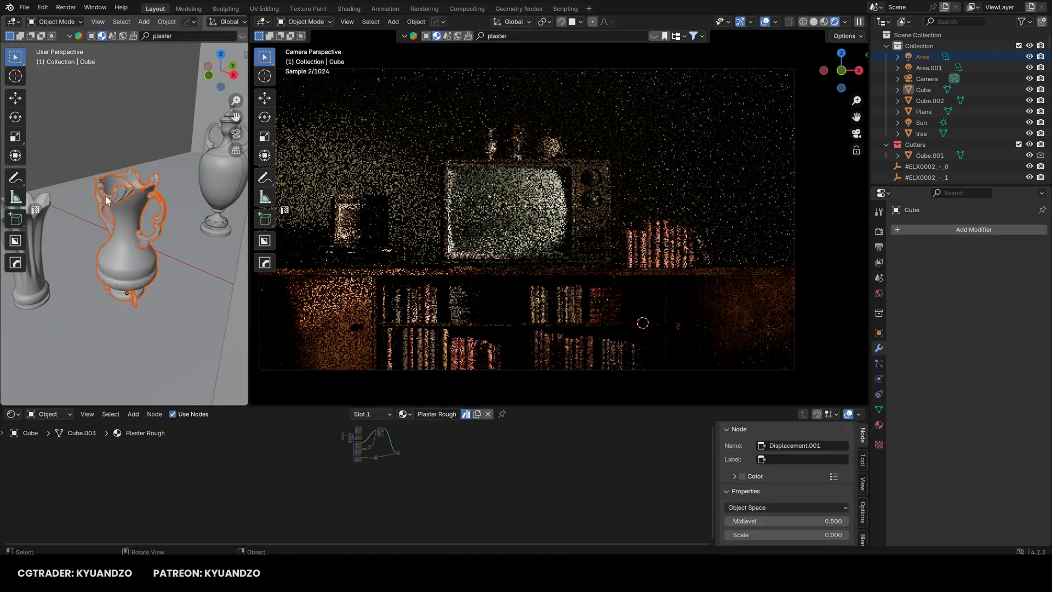
pyautogui.keyDown('shift'); pyautogui.click(105, 203); pyautogui.keyUp('shift')
pyautogui.hotkey('shift', 'd')
pyautogui.click(122, 201)
pyautogui.click(122, 201)
pyautogui.press('g')
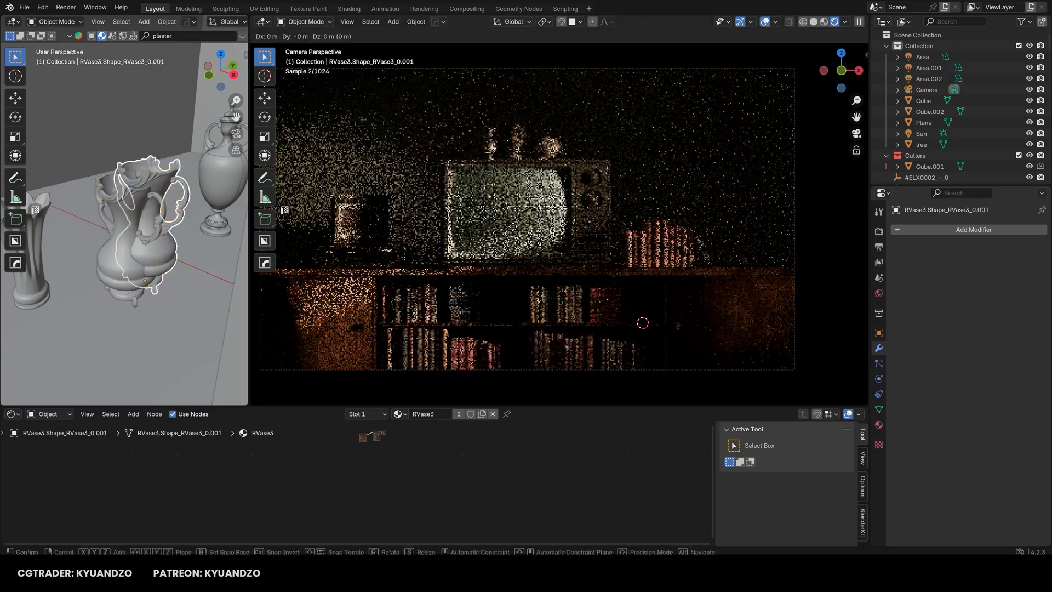
pyautogui.click(645, 270)
# Resize the duplicated vase and place it on top of the stand to the right of the upright books
pyautogui.hotkey('shift', '`')
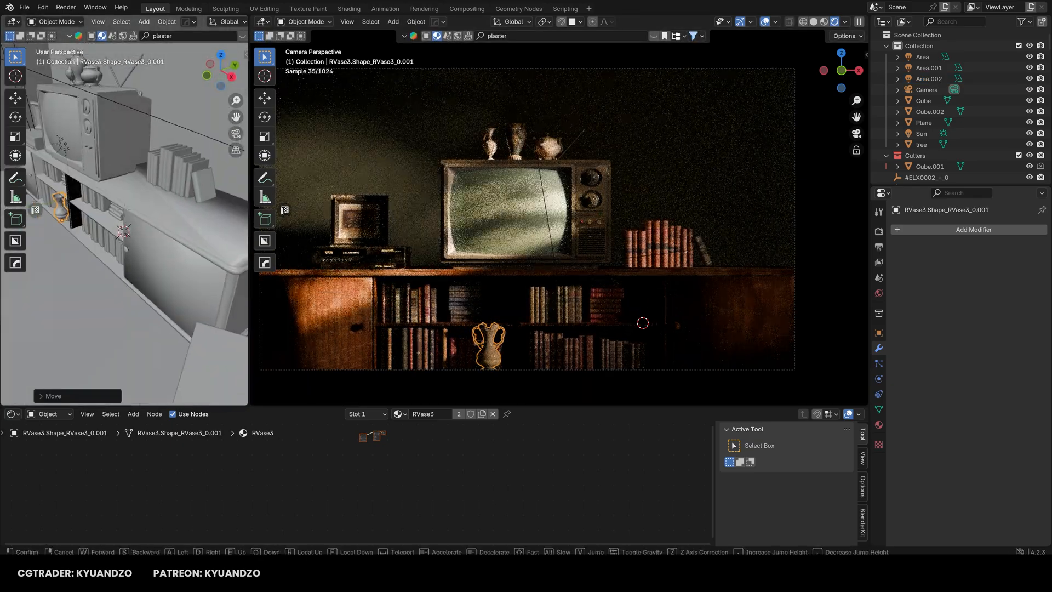
pyautogui.click(123, 211)
pyautogui.press('g')
pyautogui.click(192, 230)
pyautogui.press('s')
pyautogui.click(197, 238)
pyautogui.press('g')
pyautogui.press('z')
pyautogui.click(195, 204)
pyautogui.press('g')
pyautogui.press('x')
pyautogui.click(236, 227)
# Adjust the duplicated vase's depth along Y and rotate it about Z on the stand
pyautogui.press('KP_Decimal')
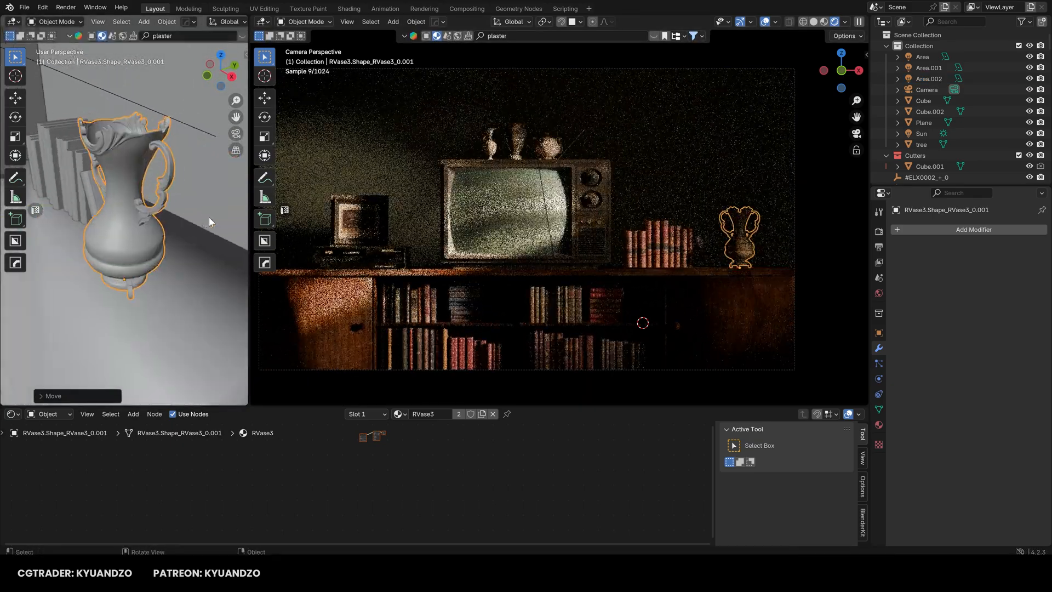
pyautogui.scroll(-4, 209, 217)
pyautogui.moveTo(117, 247); pyautogui.dragTo(156, 247, button='middle')
pyautogui.press('g')
pyautogui.press('y')
pyautogui.click(148, 263)
pyautogui.press('r')
pyautogui.press('z')
pyautogui.click(152, 277)
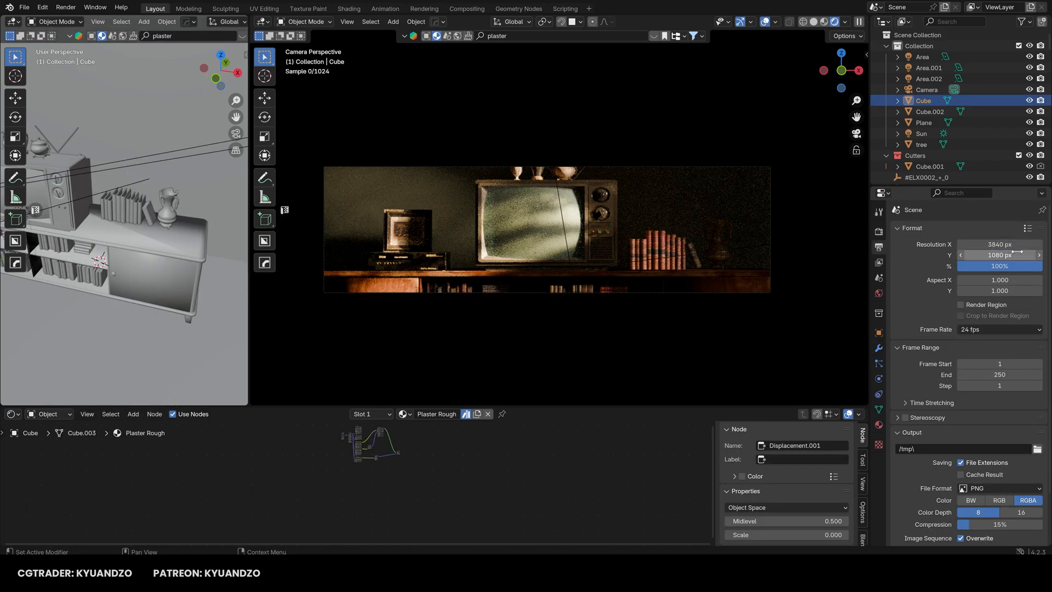
# Double the render's vertical resolution to 2160 px
pyautogui.click(999, 255)
pyautogui.write('*2')
pyautogui.press('Return')
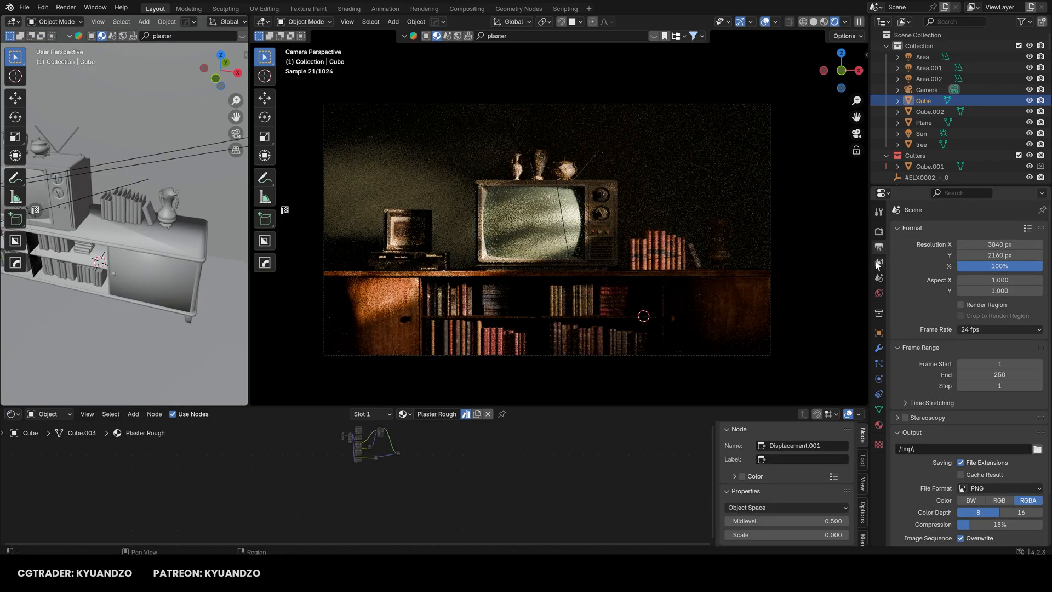
# Review the Cycles sampling and denoising settings along with the output format settings
pyautogui.click(878, 231)
pyautogui.doubleClick(987, 404)
pyautogui.click(912, 361)
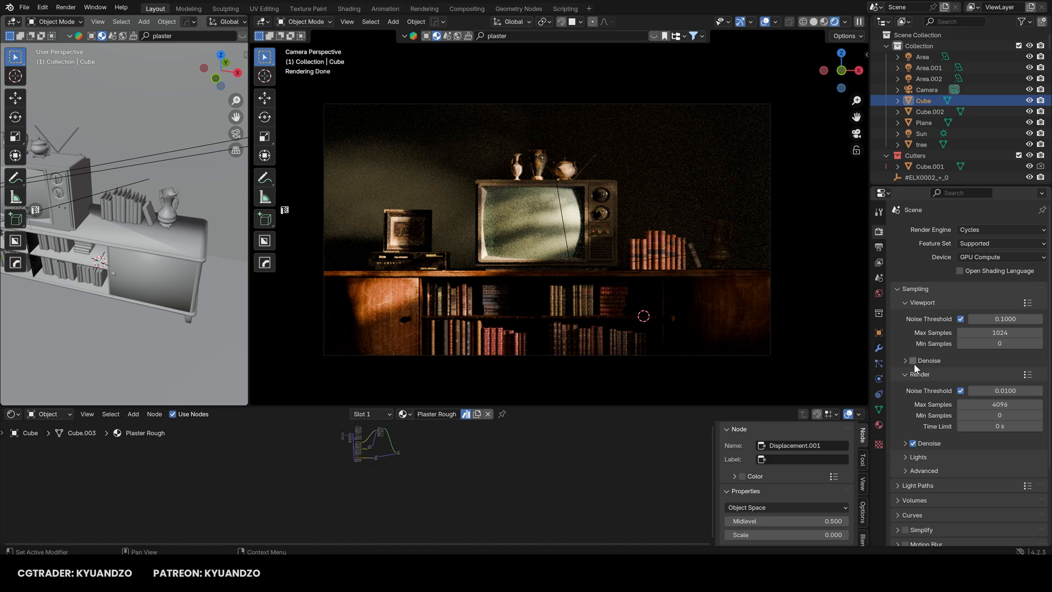
pyautogui.click(879, 247)
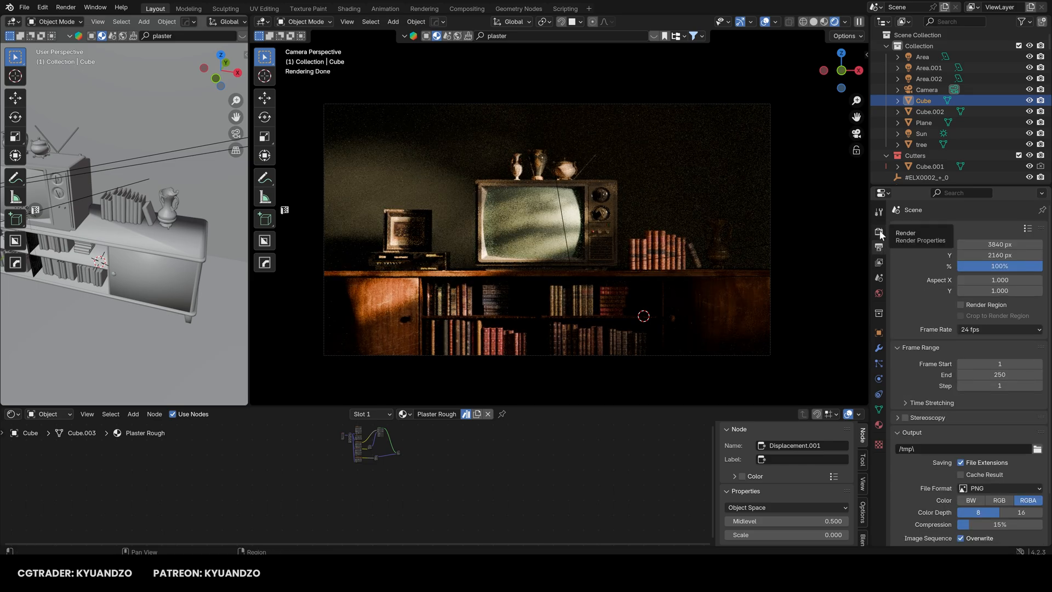
pyautogui.click(878, 231)
pyautogui.scroll(-3, 321, 496)
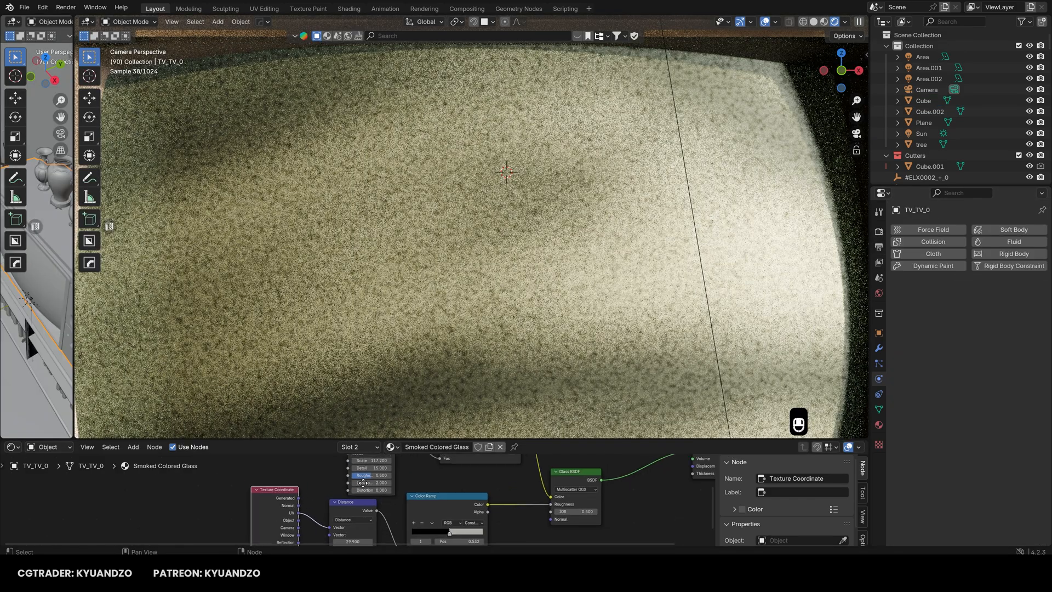
# Adjust the noise node setup of the television screen's Smoked Colored Glass material
pyautogui.moveTo(350, 457); pyautogui.dragTo(354, 520, button='middle')
pyautogui.scroll(4, 353, 520)
pyautogui.moveTo(463, 473)
pyautogui.mouseDown(button='middle')
pyautogui.moveTo(428, 518)
pyautogui.moveTo(459, 487)
pyautogui.mouseUp(button='middle')
pyautogui.moveTo(459, 491); pyautogui.dragTo(412, 517)
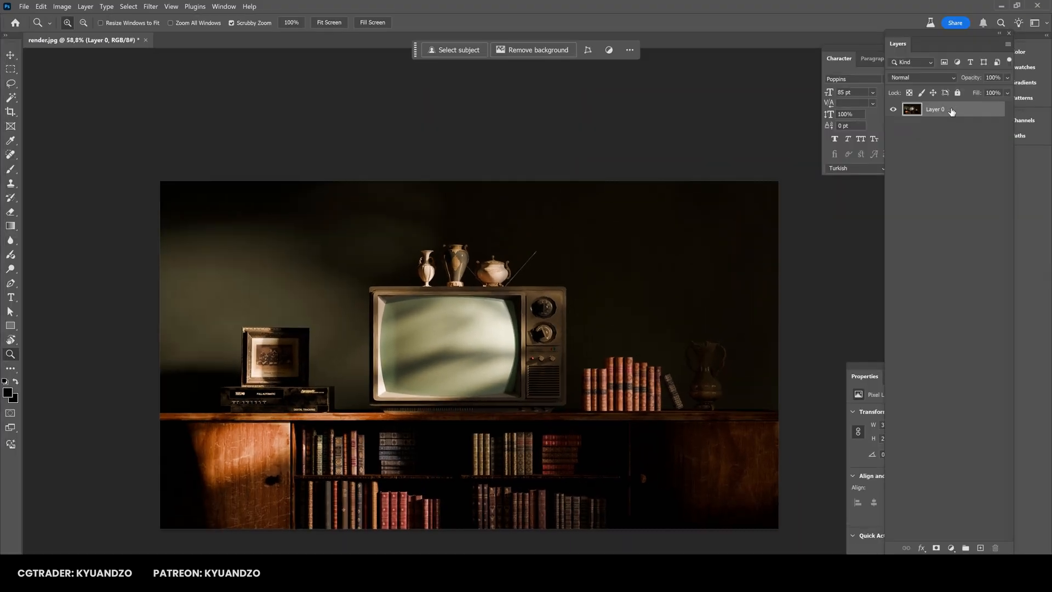
# Switch to Photoshop and apply Camera Raw to render.jpg with contrast +1, highlights +11, shadows -12, whites +32 and blacks -15
pyautogui.click(151, 6)
pyautogui.click(195, 89)
pyautogui.moveTo(873, 235); pyautogui.dragTo(864, 269)
# Set the Camera Raw effects to texture +9, clarity +49, dehaze +5, vignette -7 and grain 5
pyautogui.scroll(-2, 864, 269)
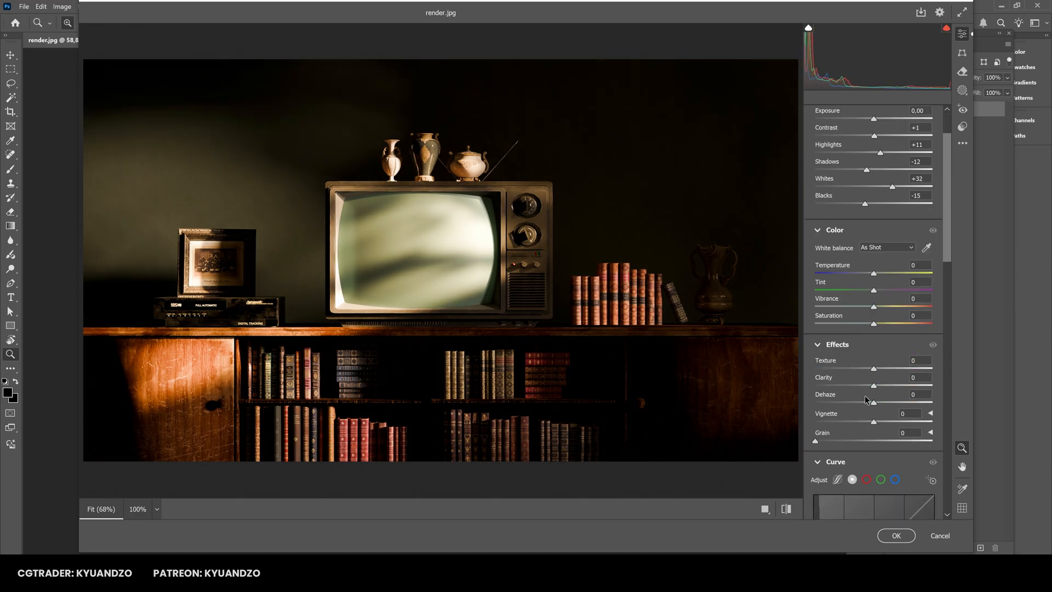
pyautogui.moveTo(873, 369); pyautogui.dragTo(903, 386)
pyautogui.moveTo(873, 421); pyautogui.dragTo(868, 422)
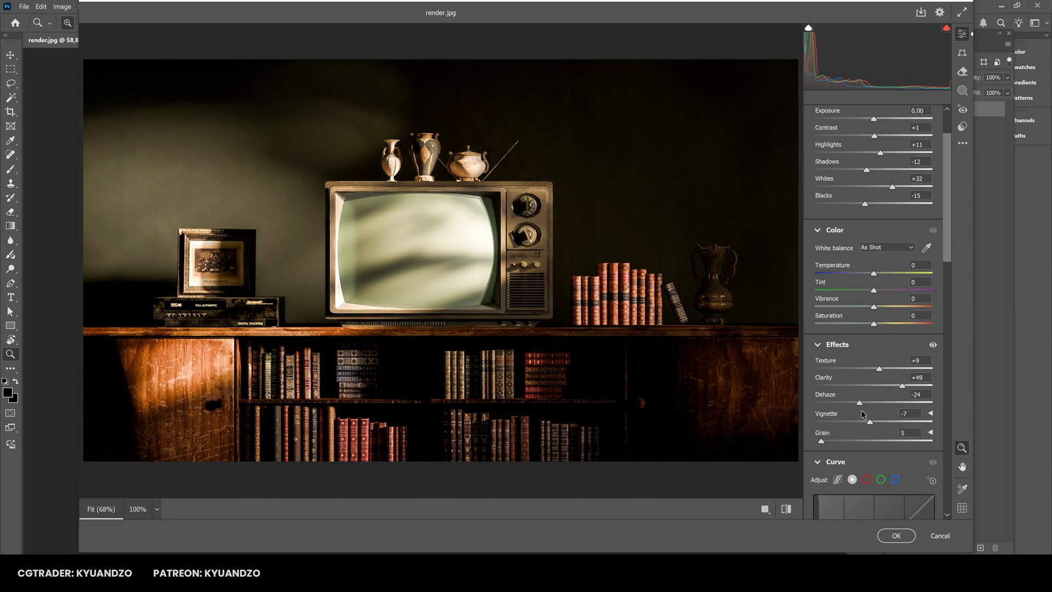
# Set sharpening to 45 and mixer luminance to reds -6, oranges -27, yellows +25 and aquas -3, and apply Camera Raw
pyautogui.scroll(-5, 845, 395)
pyautogui.scroll(-3, 846, 396)
pyautogui.scroll(2, 822, 314)
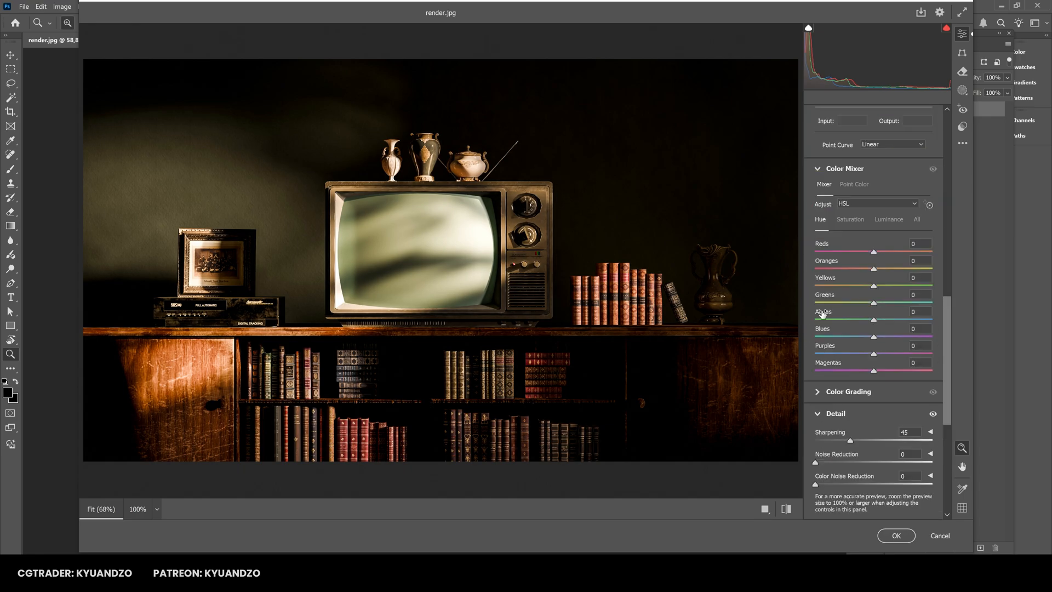
pyautogui.moveTo(873, 269); pyautogui.dragTo(897, 286)
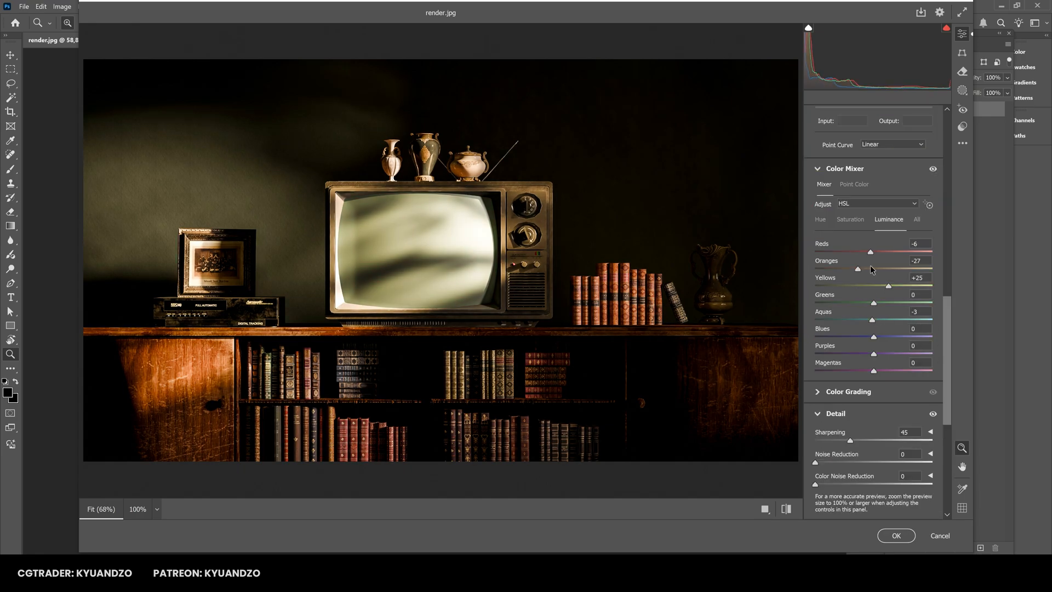
pyautogui.scroll(6, 816, 329)
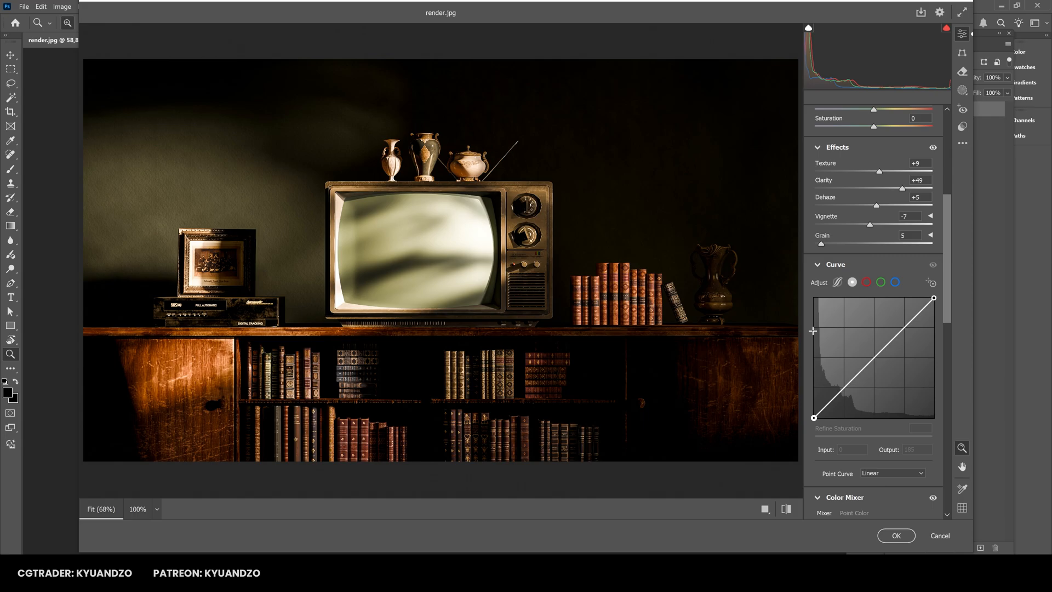
pyautogui.scroll(5, 812, 331)
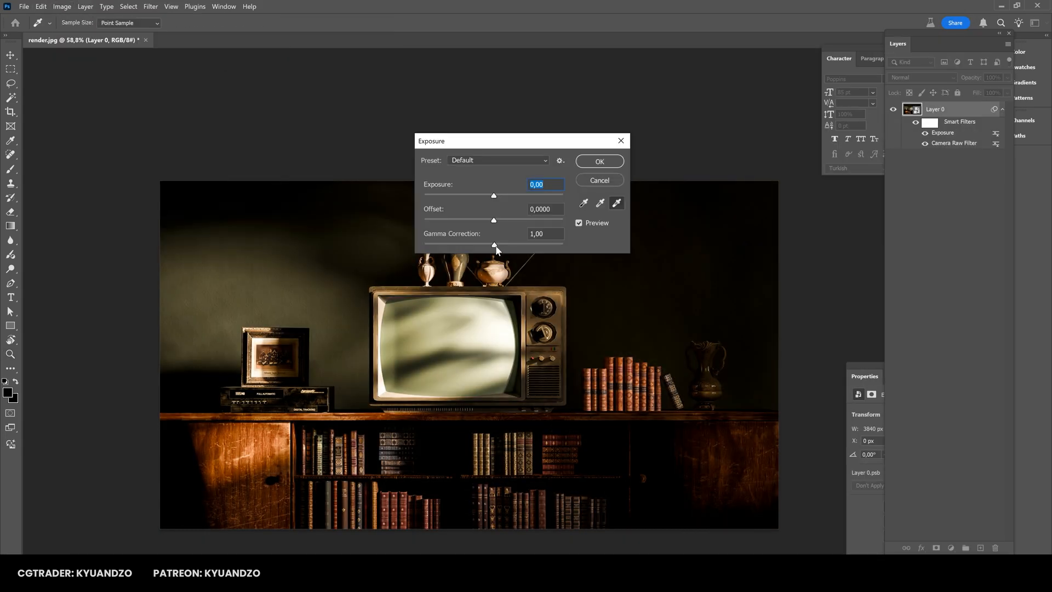
# Apply an Exposure adjustment to Layer 0 with gamma correction 0.92 and offset +0.0007
pyautogui.moveTo(494, 245); pyautogui.dragTo(497, 244)
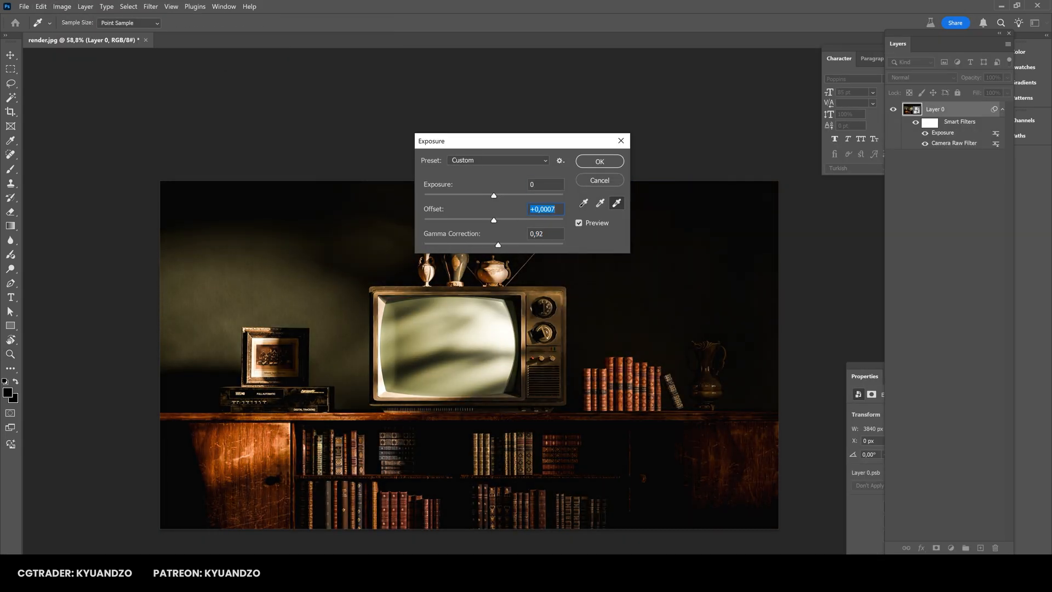
pyautogui.hotkey('shift', 'Tab')
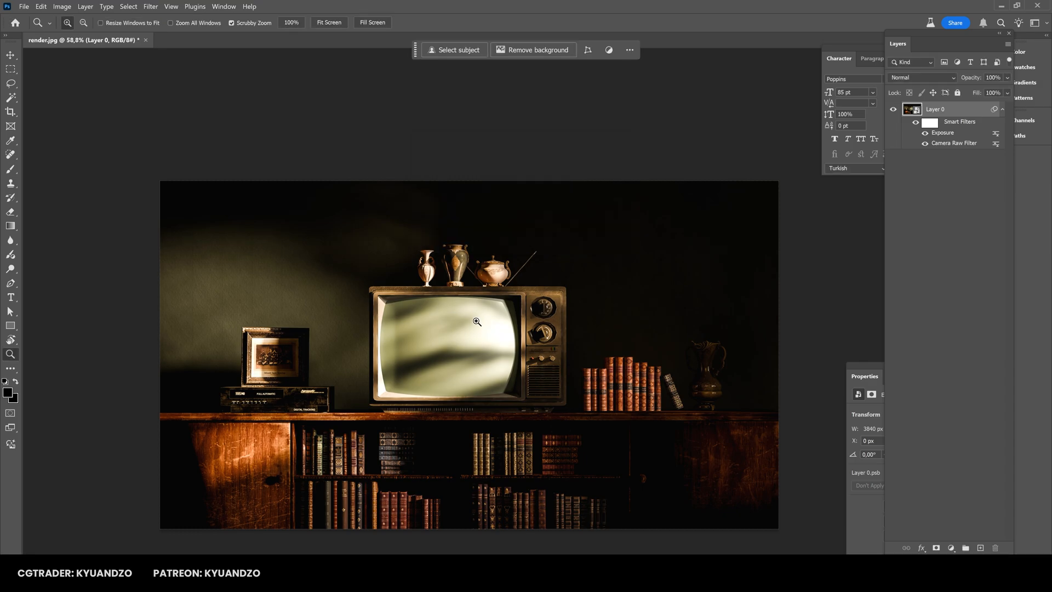
# Outline the dark wall area around the vases and above the books and replace it with a Generative Fill
pyautogui.moveTo(460, 152); pyautogui.dragTo(412, 213)
pyautogui.moveTo(549, 234)
pyautogui.mouseDown()
pyautogui.moveTo(668, 331)
pyautogui.moveTo(786, 371)
pyautogui.moveTo(792, 151)
pyautogui.mouseUp()
pyautogui.click(469, 56)
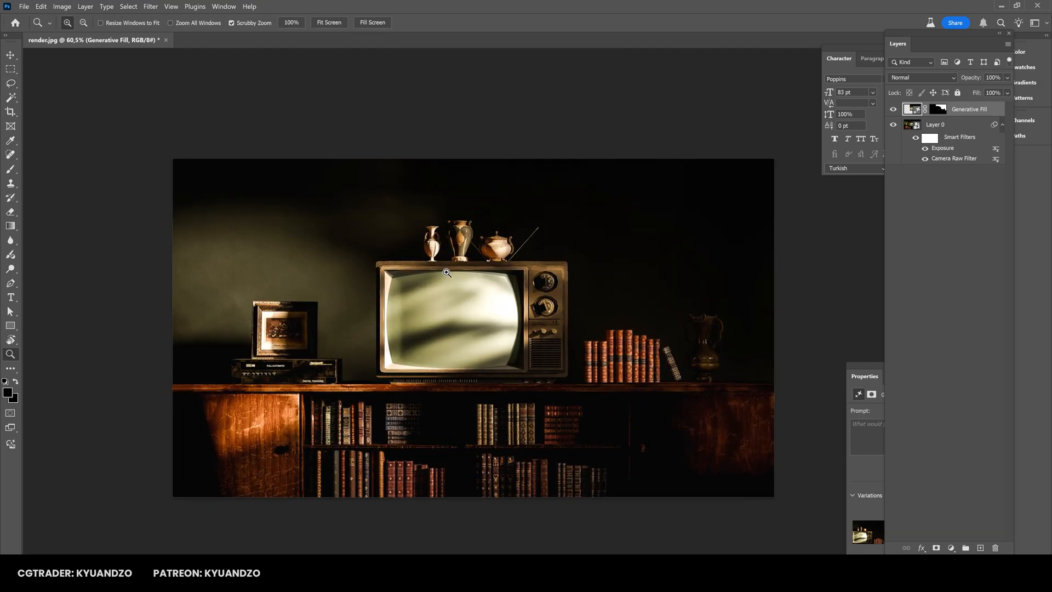
pyautogui.click(934, 124)
pyautogui.click(61, 6)
pyautogui.moveTo(78, 30)
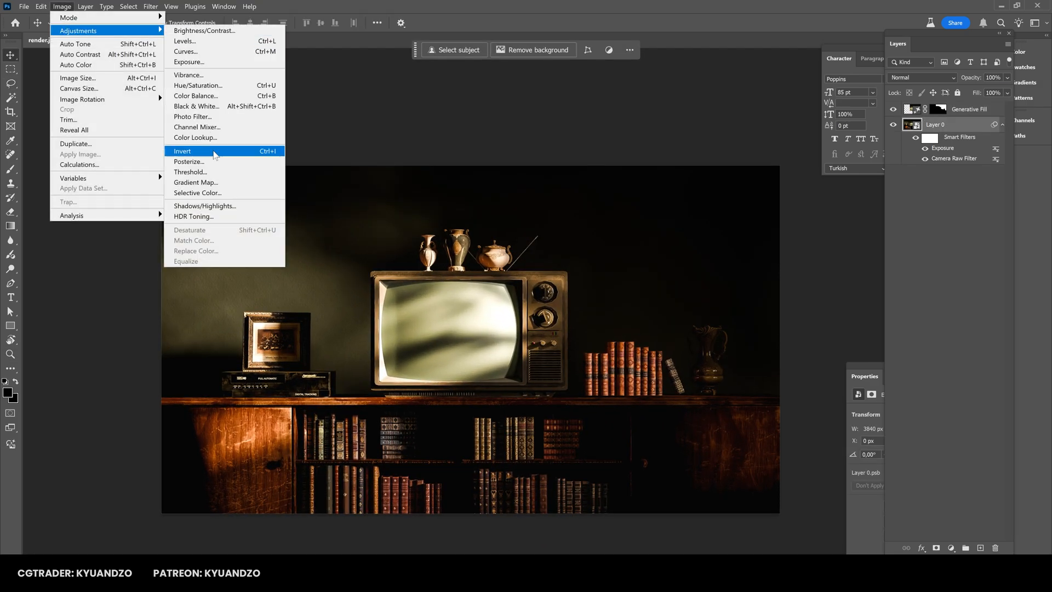
pyautogui.click(197, 192)
pyautogui.click(516, 160)
pyautogui.click(503, 245)
pyautogui.click(506, 159)
pyautogui.click(489, 255)
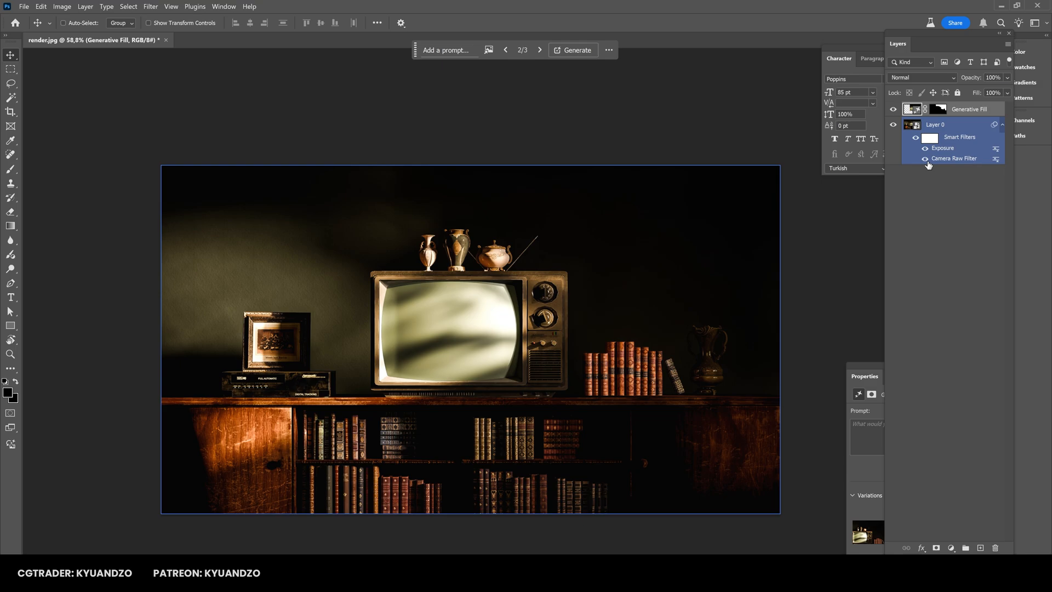
# Group Layer 0 with the Generative Fill layer, duplicate the group and convert the copy to a smart object
pyautogui.click(924, 159)
pyautogui.click(925, 159)
pyautogui.keyDown('shift'); pyautogui.click(951, 125); pyautogui.keyUp('shift')
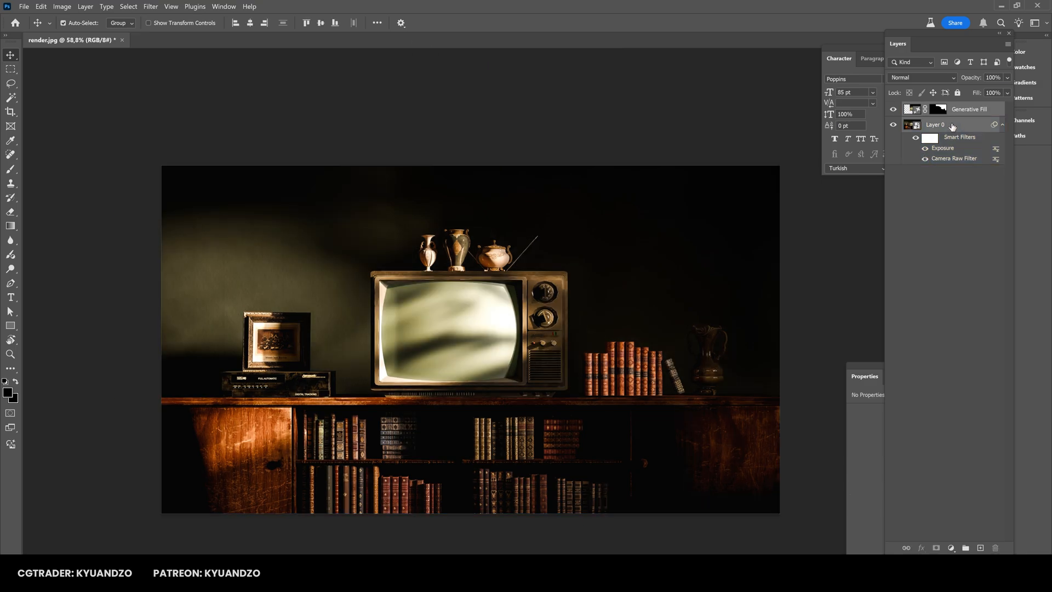
pyautogui.hotkey('ctrl', 'g')
pyautogui.hotkey('ctrl', 'j')
pyautogui.rightClick(932, 108)
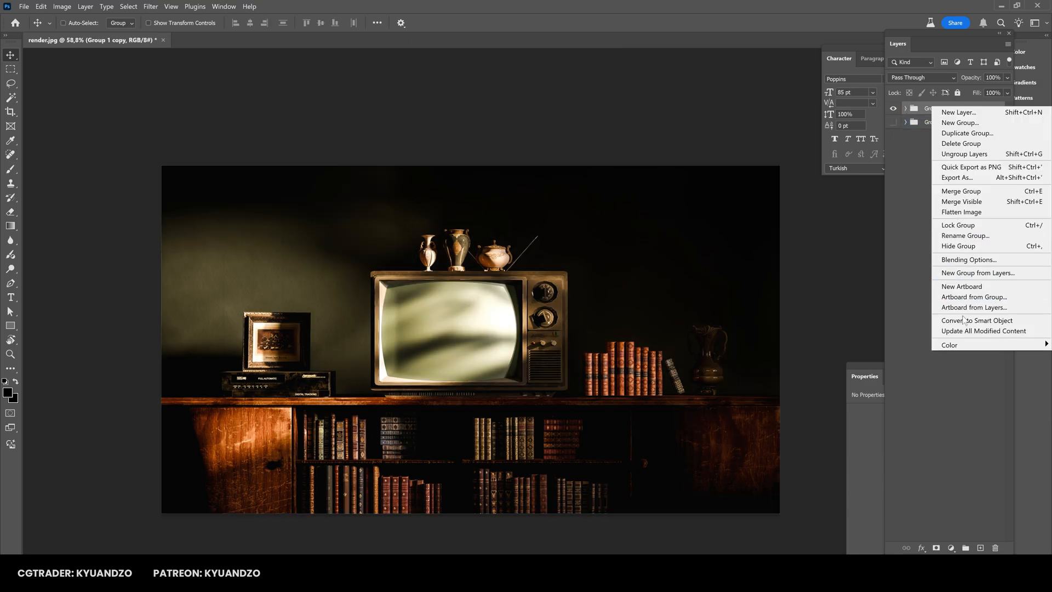
pyautogui.click(963, 320)
# Start a Selective Color adjustment on the smart object and slightly raise the black amount in the reds
pyautogui.click(61, 6)
pyautogui.moveTo(82, 29)
pyautogui.click(198, 192)
pyautogui.click(506, 159)
pyautogui.click(496, 174)
pyautogui.moveTo(490, 262); pyautogui.dragTo(492, 264)
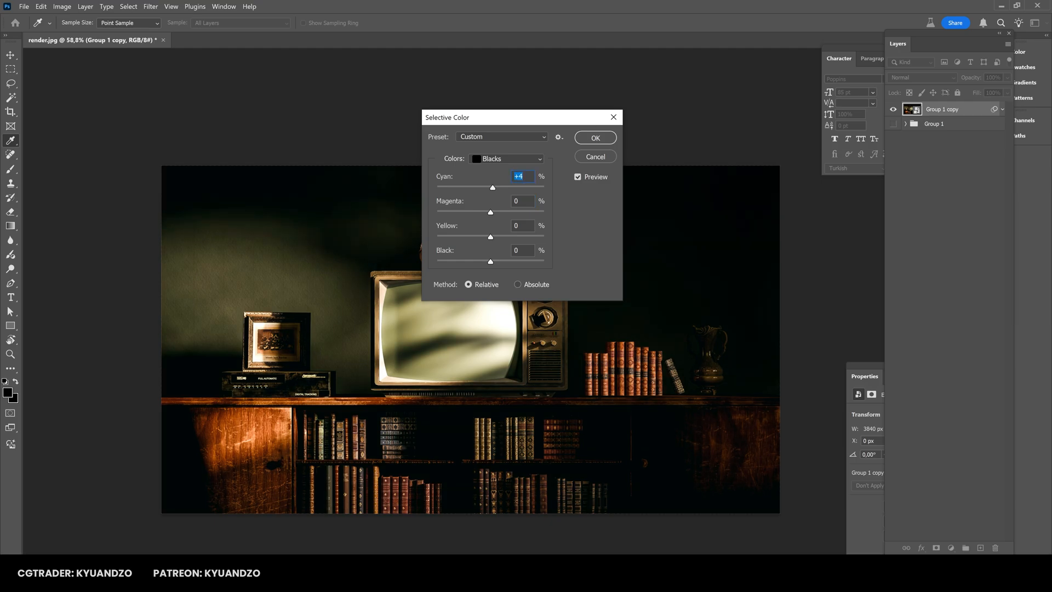
# Adjust the black amount of the whites in the Selective Color adjustment
pyautogui.click(494, 159)
pyautogui.click(490, 232)
pyautogui.moveTo(519, 262); pyautogui.dragTo(544, 262)
pyautogui.hotkey('shift', 'Up')
pyautogui.hotkey('shift', 'Up')
pyautogui.hotkey('shift', 'Up')
pyautogui.hotkey('shift', 'Up')
pyautogui.hotkey('shift', 'Up')
pyautogui.hotkey('shift', 'Up')
pyautogui.hotkey('shift', 'Up')
pyautogui.hotkey('shift', 'Up')
# Try black and yellow shifts on the Neutrals in the Selective Color adjustment and bring both back to 0
pyautogui.click(507, 158)
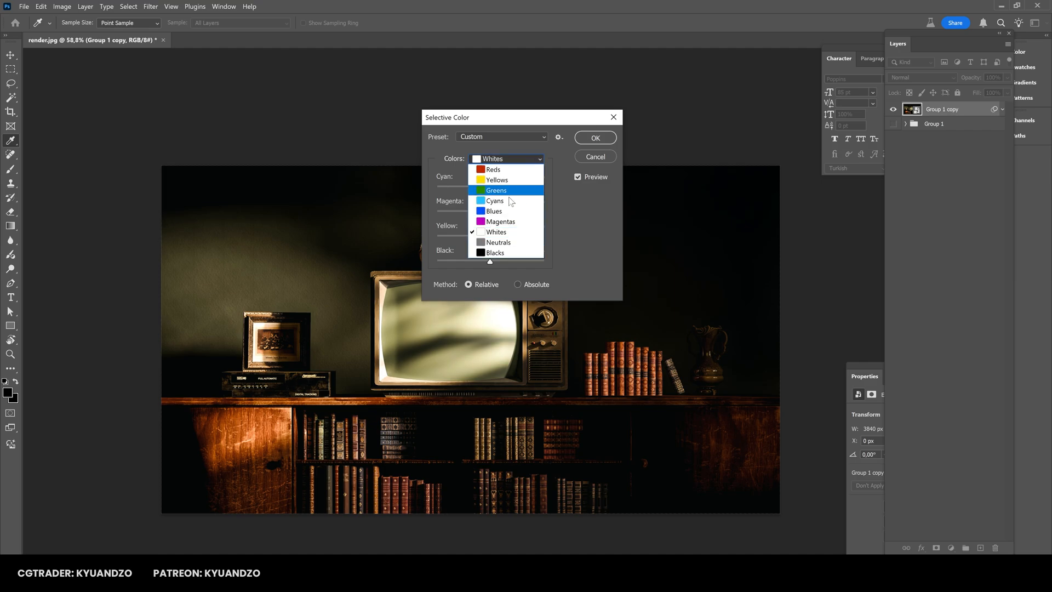
pyautogui.click(497, 242)
pyautogui.moveTo(490, 262)
pyautogui.mouseDown()
pyautogui.moveTo(479, 261)
pyautogui.moveTo(496, 261)
pyautogui.mouseUp()
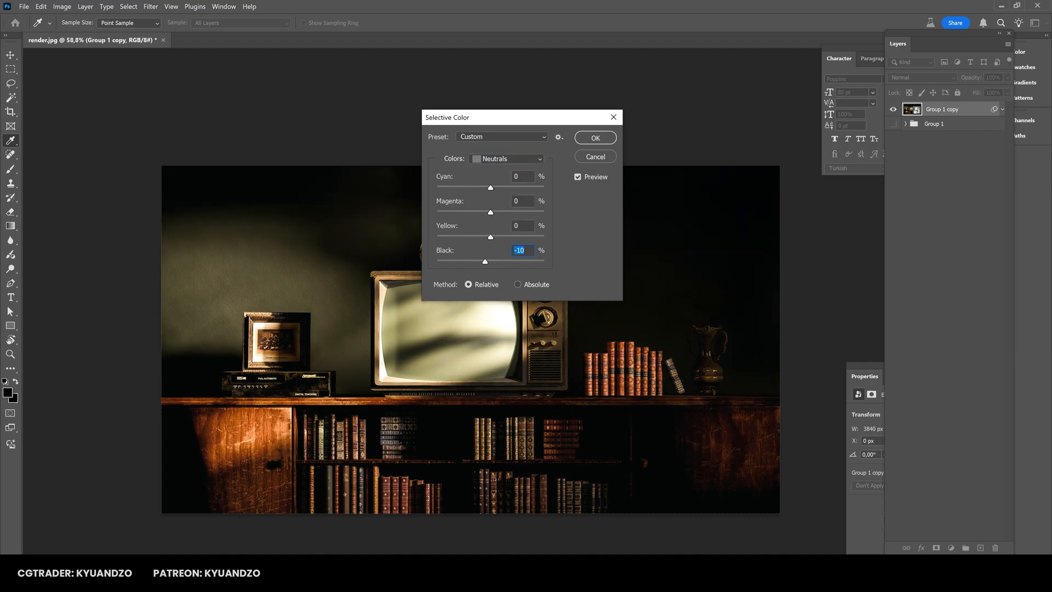
pyautogui.hotkey('shift', 'Down')
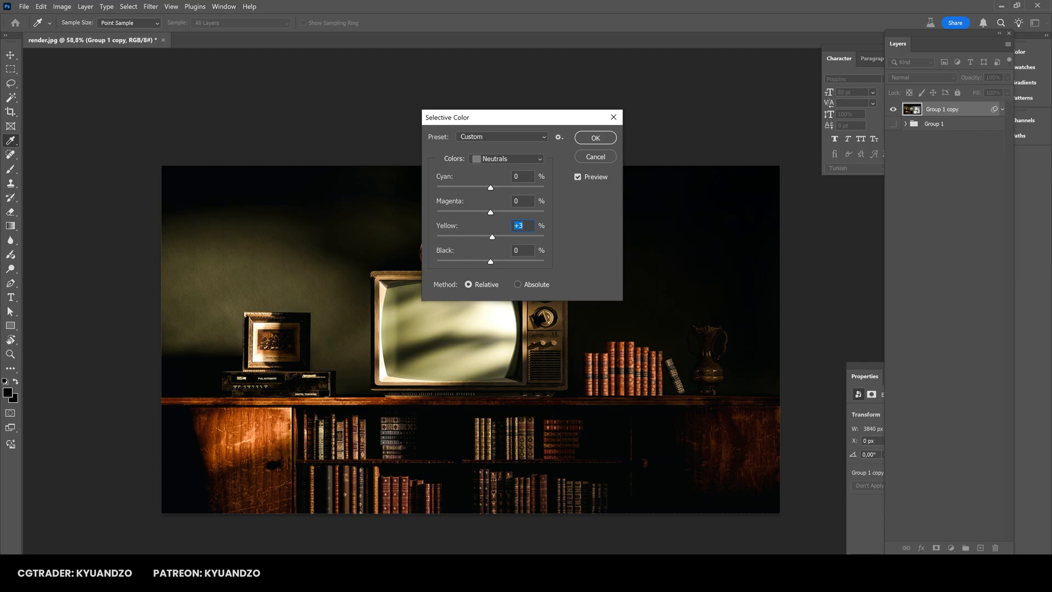
pyautogui.hotkey('shift', 'Tab')
pyautogui.hotkey('shift', 'Down')
pyautogui.hotkey('shift', 'Down')
pyautogui.hotkey('shift', 'Down')
pyautogui.hotkey('shift', 'Up')
pyautogui.hotkey('shift', 'Up')
pyautogui.hotkey('shift', 'Up')
pyautogui.hotkey('shift', 'Up')
pyautogui.hotkey('shift', 'Down')
pyautogui.hotkey('shift', 'Down')
pyautogui.hotkey('shift', 'Up')
# Apply the Selective Color adjustment and compare the image with and without it
pyautogui.click(591, 140)
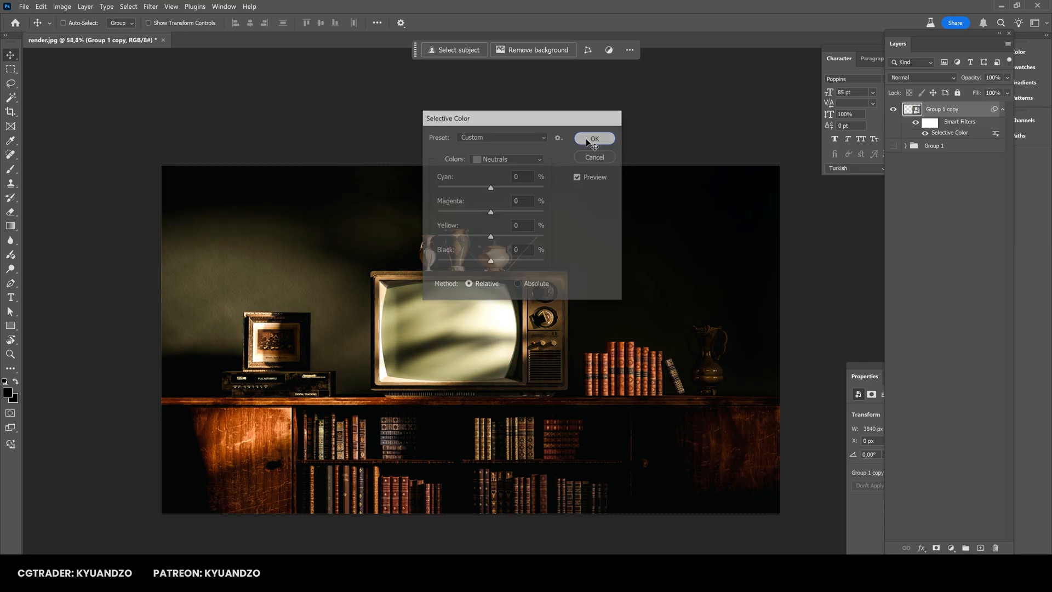
pyautogui.press('z')
pyautogui.moveTo(516, 290); pyautogui.dragTo(477, 289)
pyautogui.hotkey('ctrl', 'z')
pyautogui.hotkey('ctrl', 'shift', 'z')
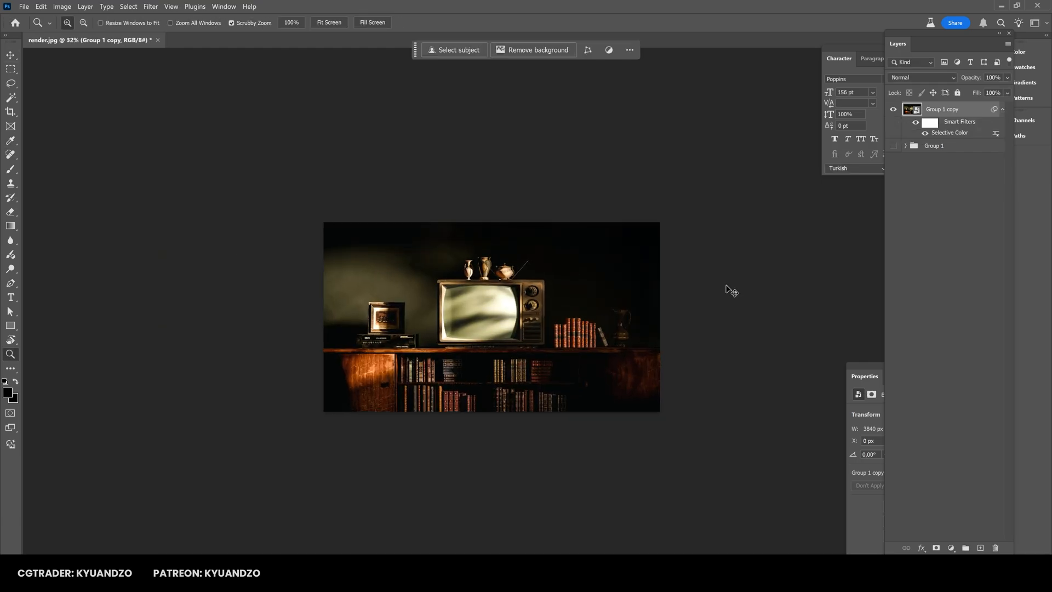
# Apply a Levels adjustment with input white 240, midtones 0.96 and output black 8, and compare the image with and without it
pyautogui.moveTo(574, 300); pyautogui.dragTo(559, 321)
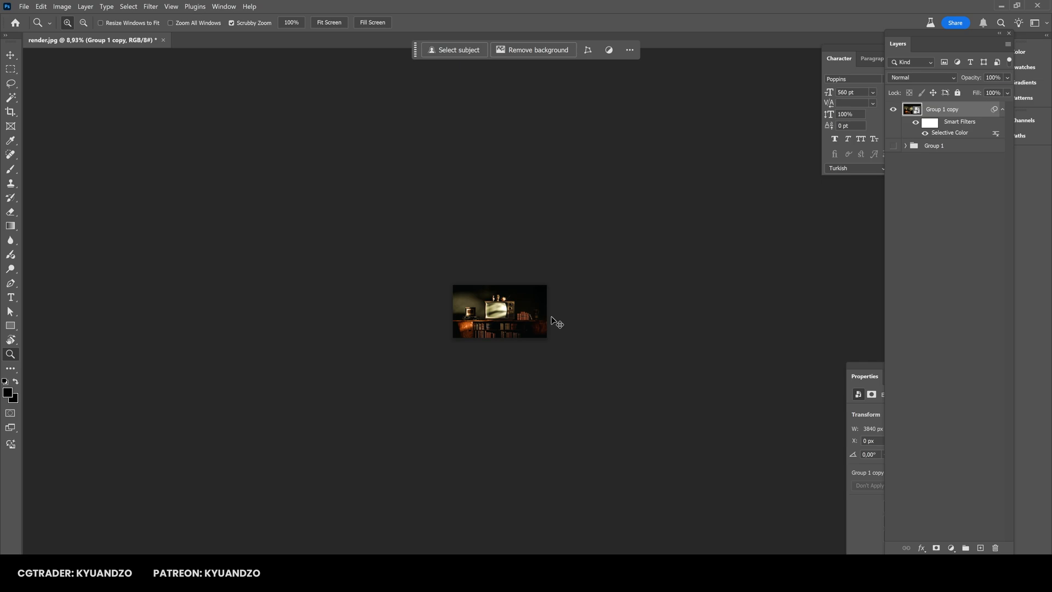
pyautogui.hotkey('ctrl', 'l')
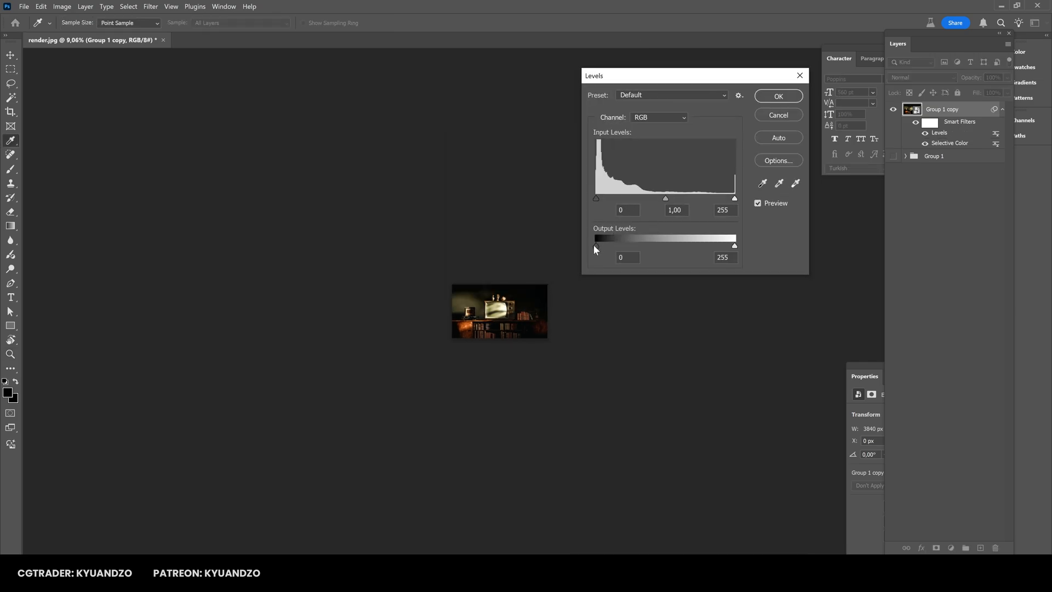
pyautogui.moveTo(595, 246); pyautogui.dragTo(600, 247)
pyautogui.moveTo(734, 198); pyautogui.dragTo(723, 200)
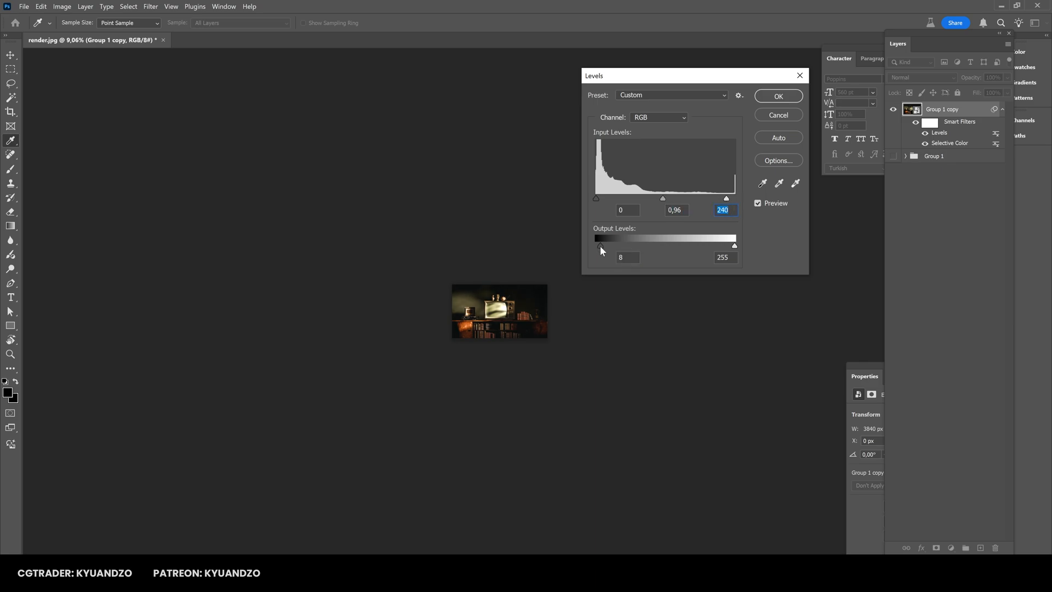
pyautogui.press('Return')
pyautogui.moveTo(486, 307); pyautogui.dragTo(597, 338)
pyautogui.hotkey('ctrl', 'z')
pyautogui.hotkey('ctrl', 'shift', 'z')
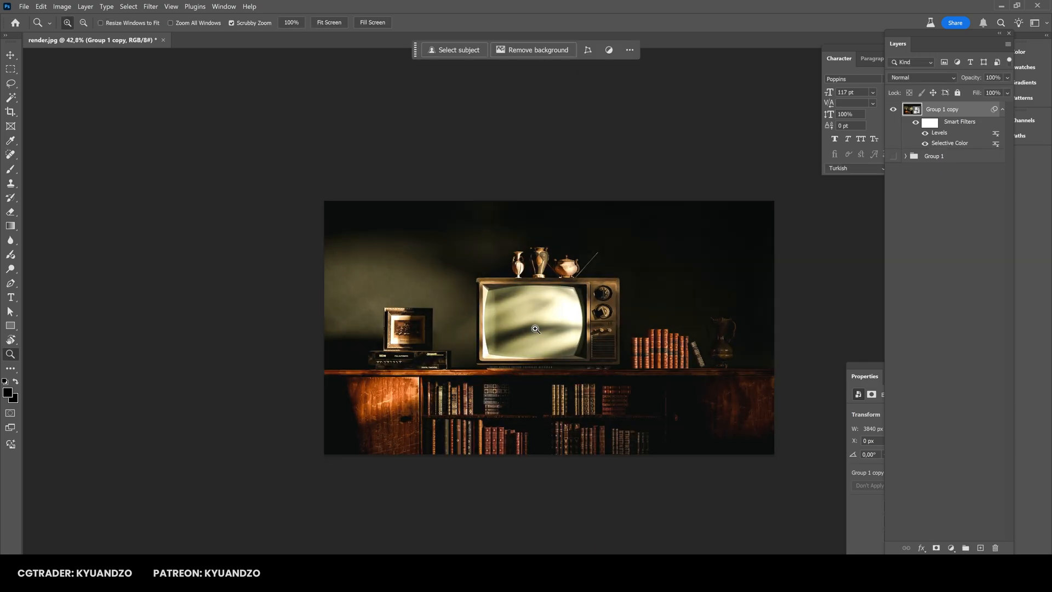
# Apply a second Levels adjustment that slightly darkens the midtones of the smart object
pyautogui.moveTo(534, 328); pyautogui.dragTo(550, 330)
pyautogui.hotkey('ctrl', 'l')
pyautogui.moveTo(665, 199); pyautogui.dragTo(670, 201)
pyautogui.press('Return')
pyautogui.moveTo(474, 338)
pyautogui.mouseDown()
pyautogui.moveTo(452, 346)
pyautogui.moveTo(476, 346)
pyautogui.mouseUp()
# Apply two more Levels adjustments to the smart object, setting the output black level to 1 in the first
pyautogui.hotkey('ctrl', 'l')
pyautogui.moveTo(596, 248); pyautogui.dragTo(597, 248)
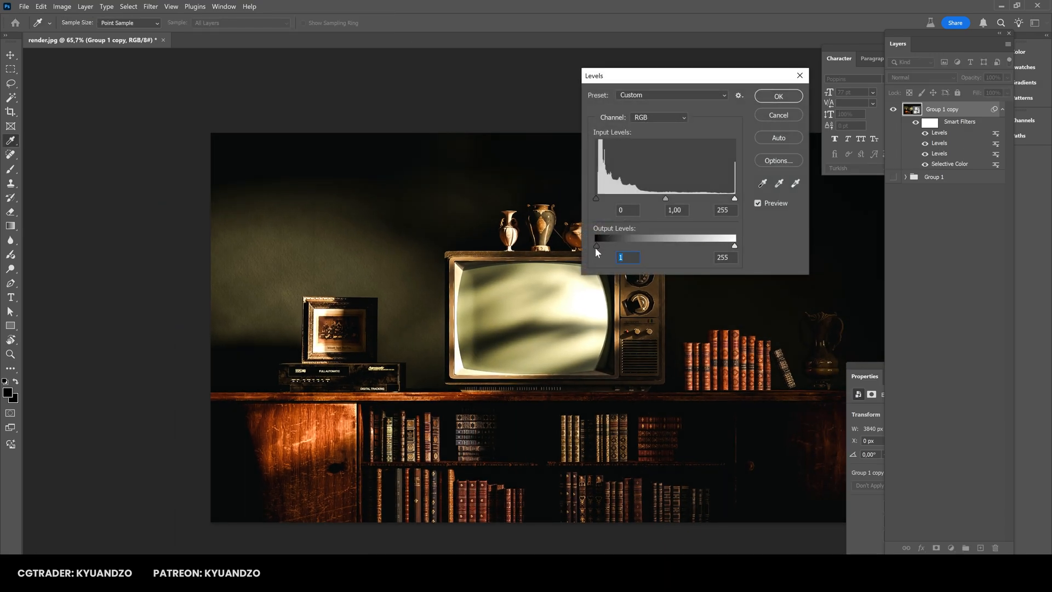
pyautogui.press('Return')
pyautogui.moveTo(482, 319); pyautogui.dragTo(515, 325)
pyautogui.hotkey('ctrl', 'l')
pyautogui.press('Return')
# Reopen the Selective Color smart filter, adjust the black amount of the reds and apply the change
pyautogui.doubleClick(961, 175)
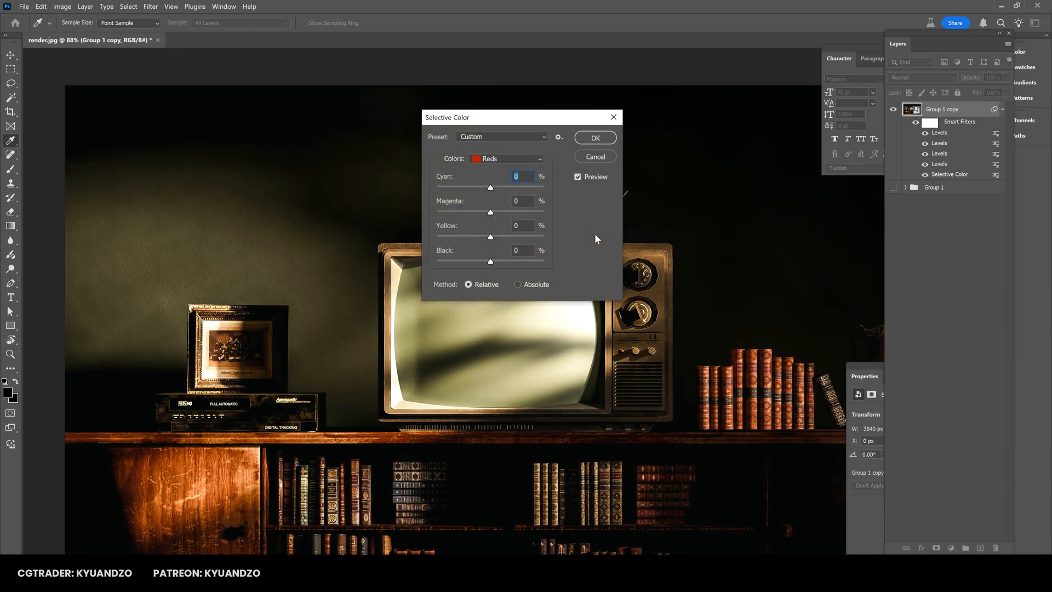
pyautogui.moveTo(481, 261); pyautogui.dragTo(497, 262)
pyautogui.press('Return')
pyautogui.moveTo(469, 307)
pyautogui.mouseDown()
pyautogui.moveTo(446, 308)
pyautogui.moveTo(482, 308)
pyautogui.mouseUp()
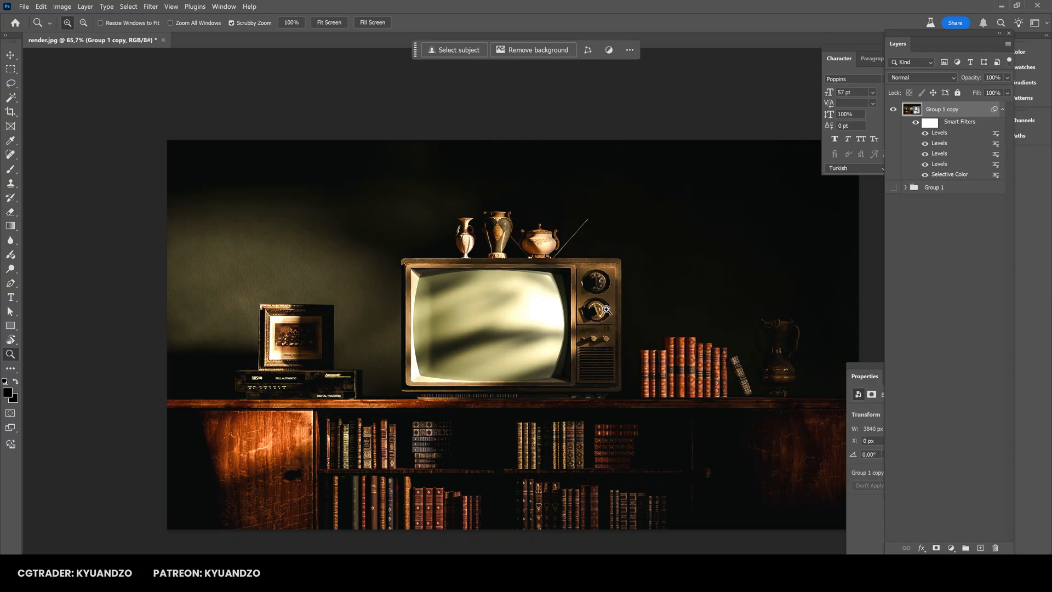